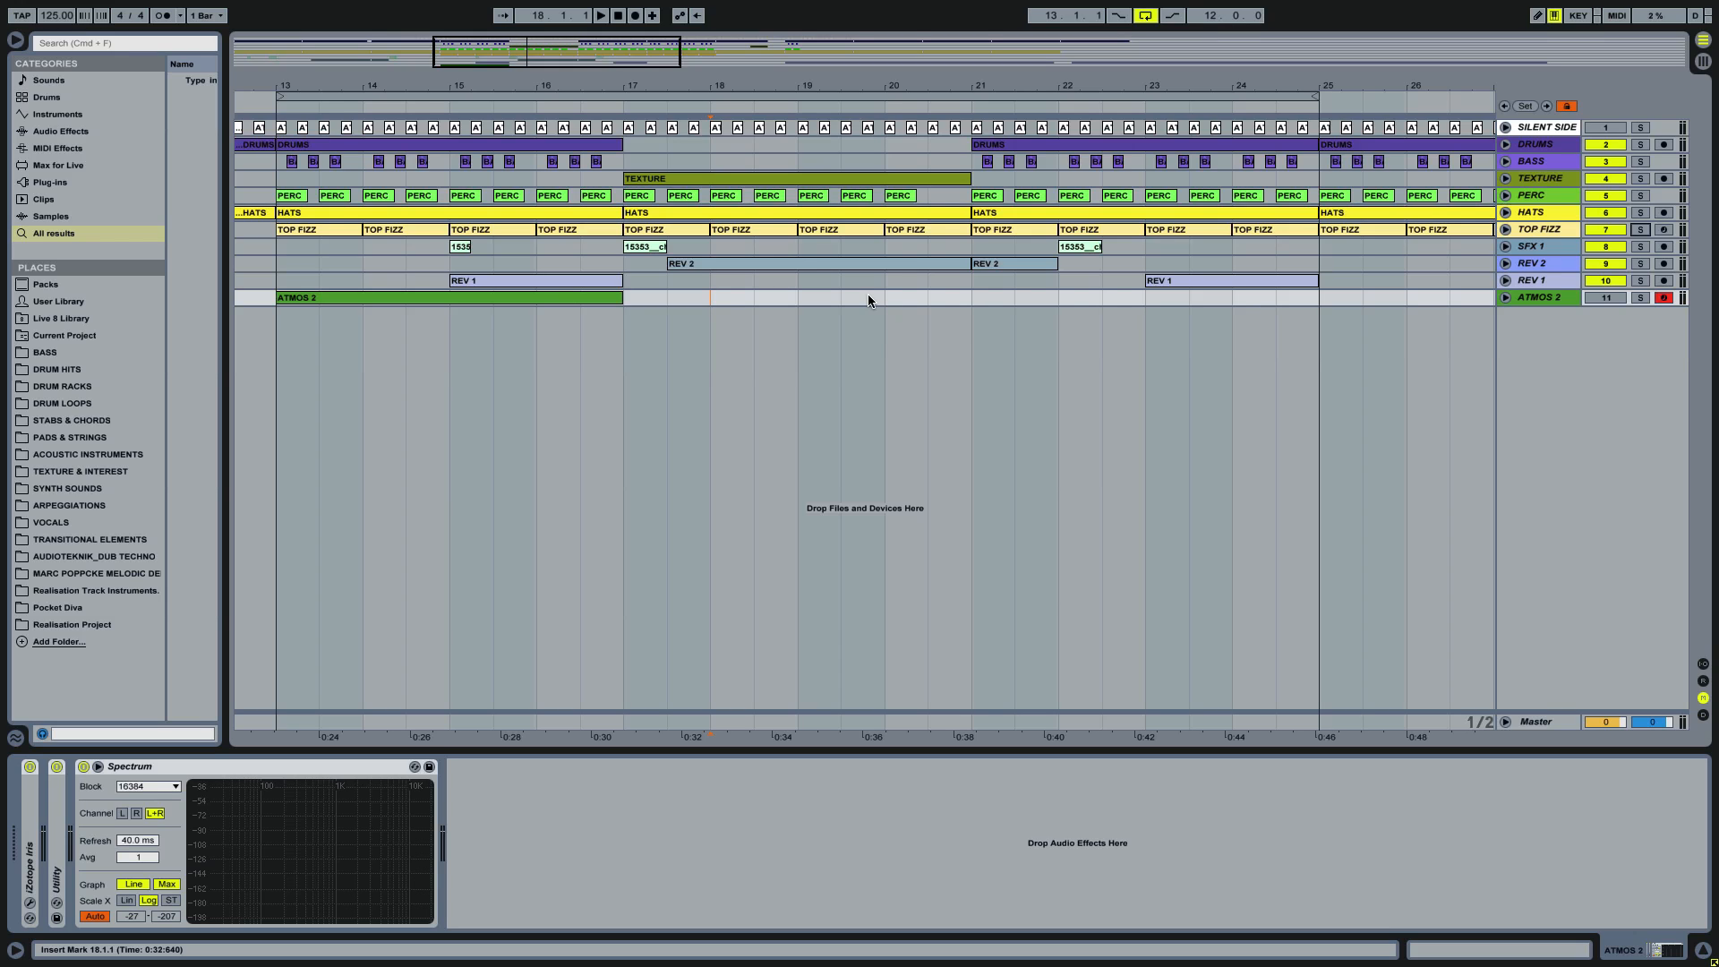
# Step: Select the loop range from bar 13 to bar 25 and play the full mix
pyautogui.click(727, 96)
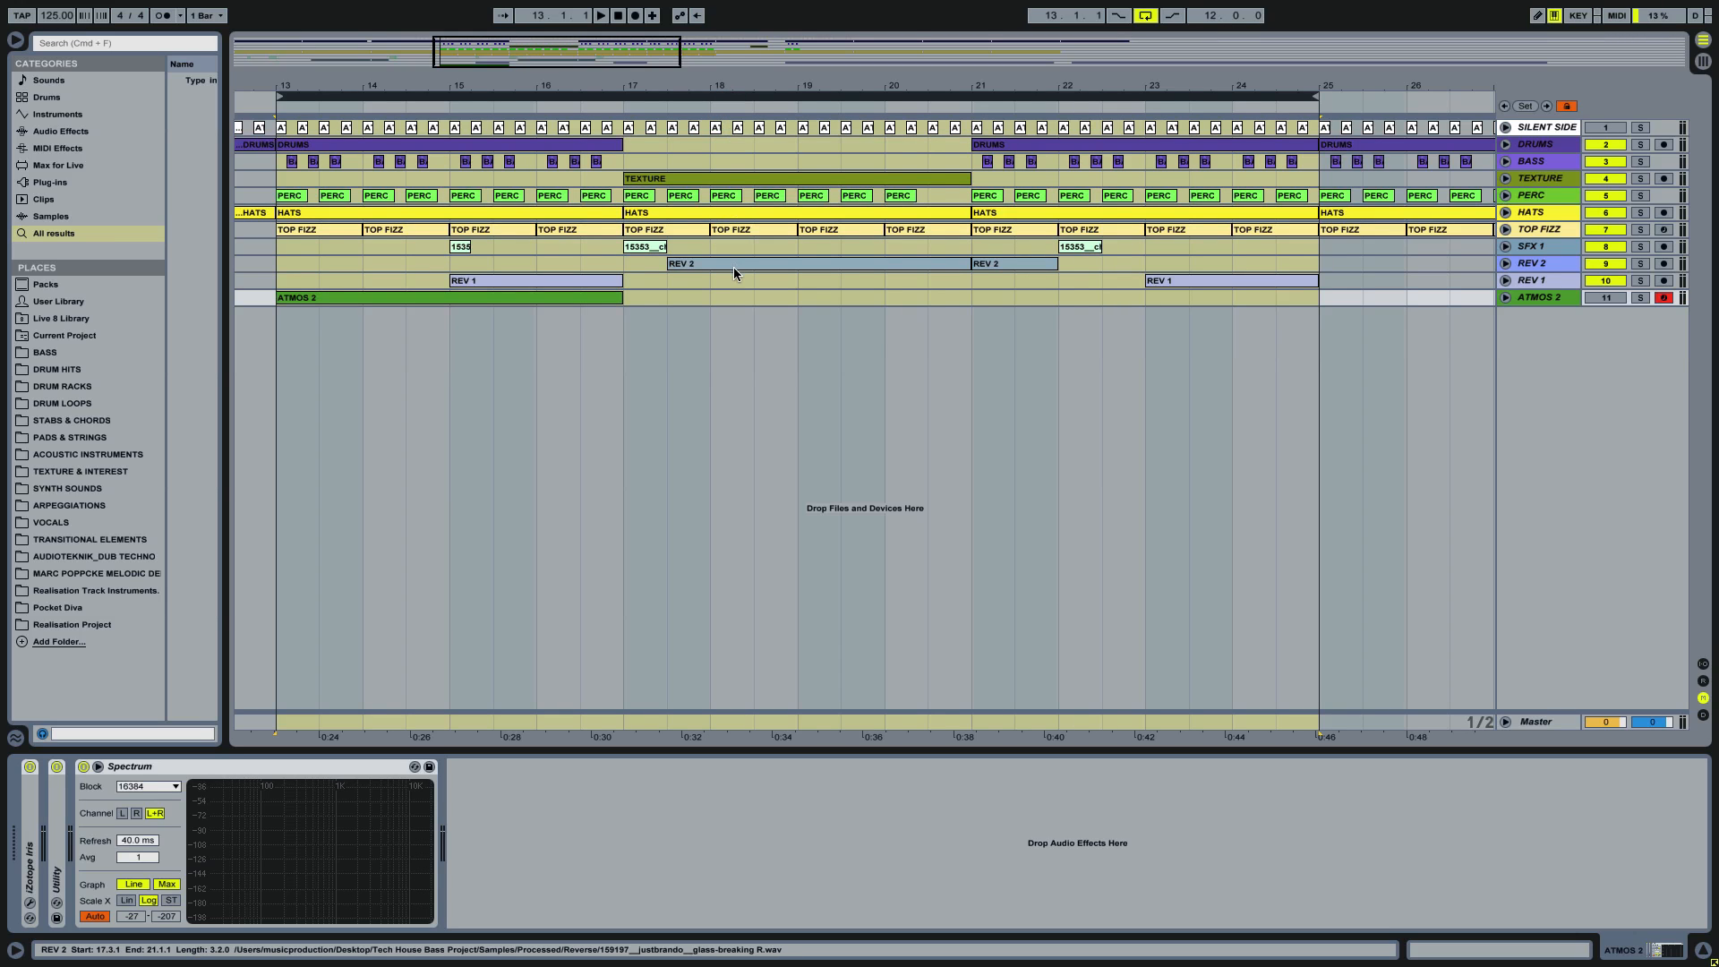
pyautogui.press('space')
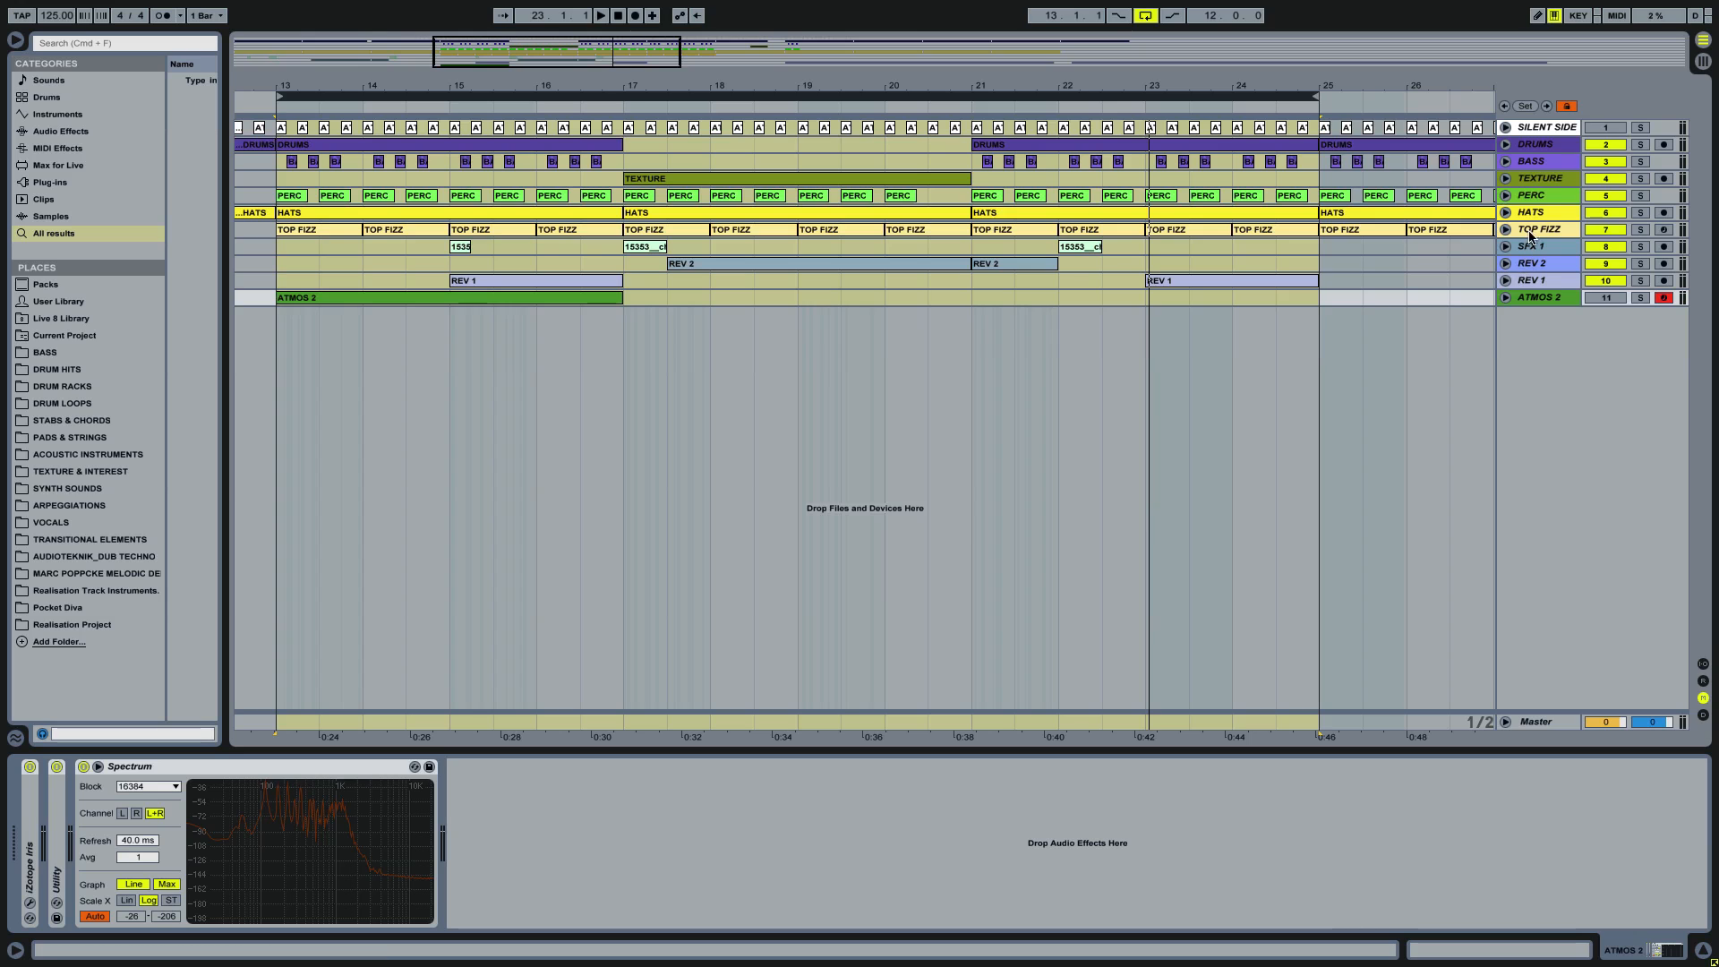
# Step: Solo the TOP FIZZ track, show its device chain and play it on its own
pyautogui.click(1639, 230)
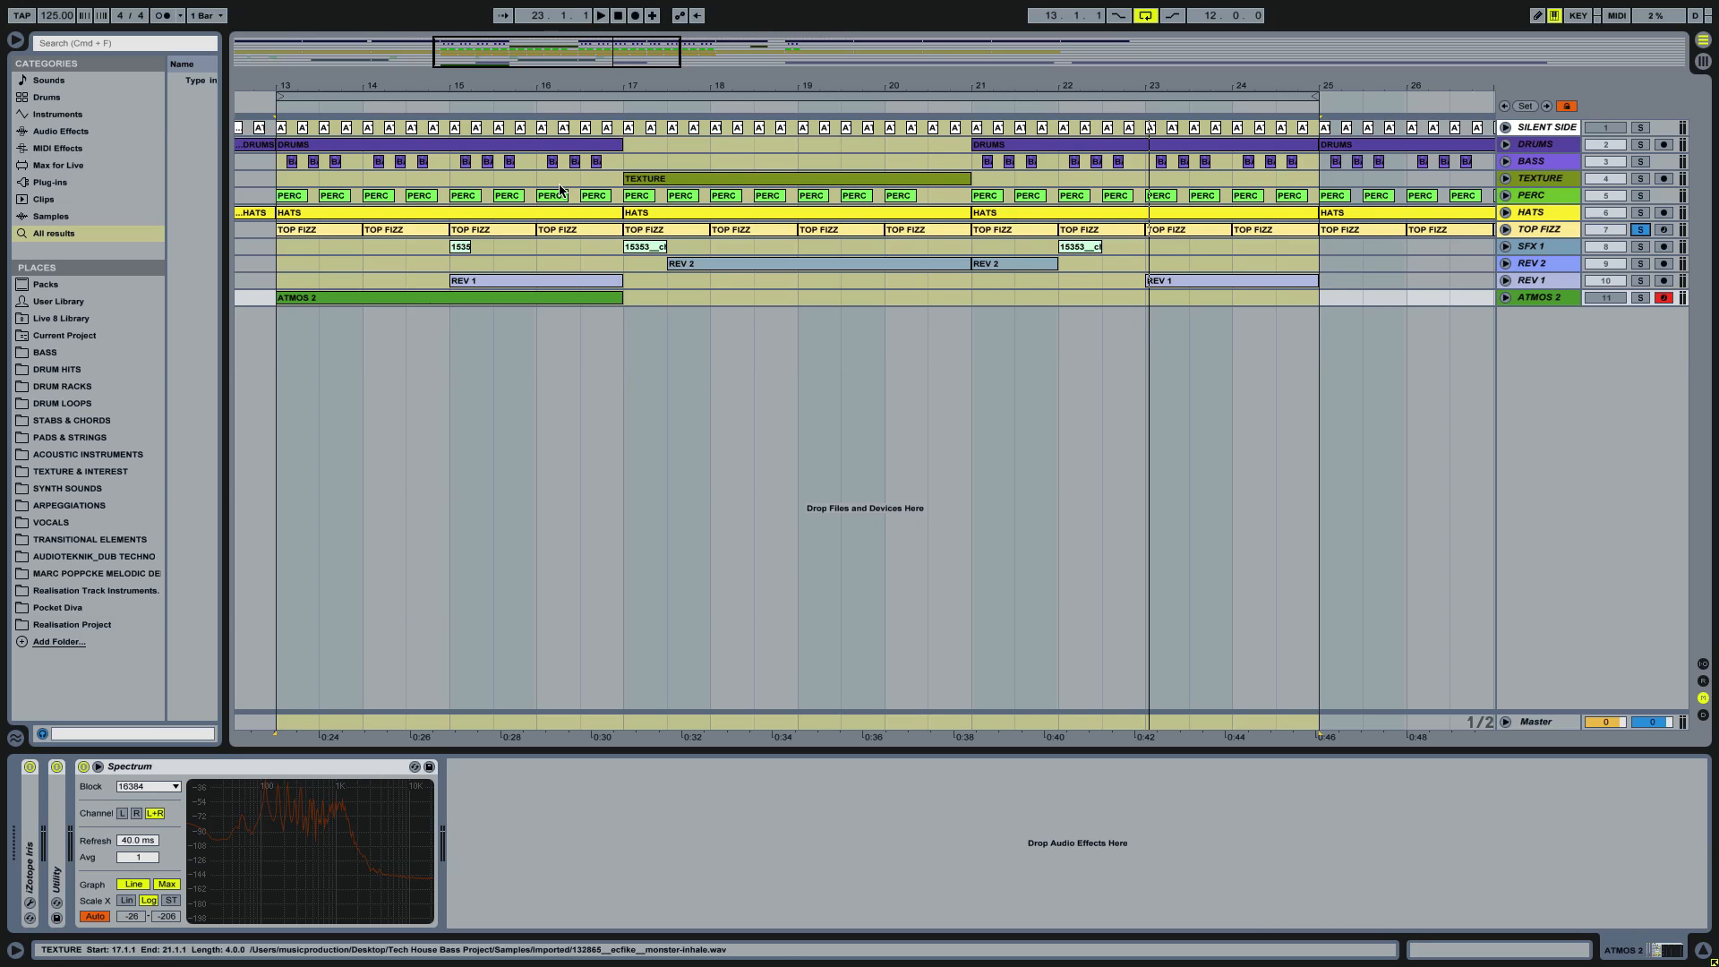
pyautogui.click(307, 232)
pyautogui.click(305, 231)
pyautogui.press('space')
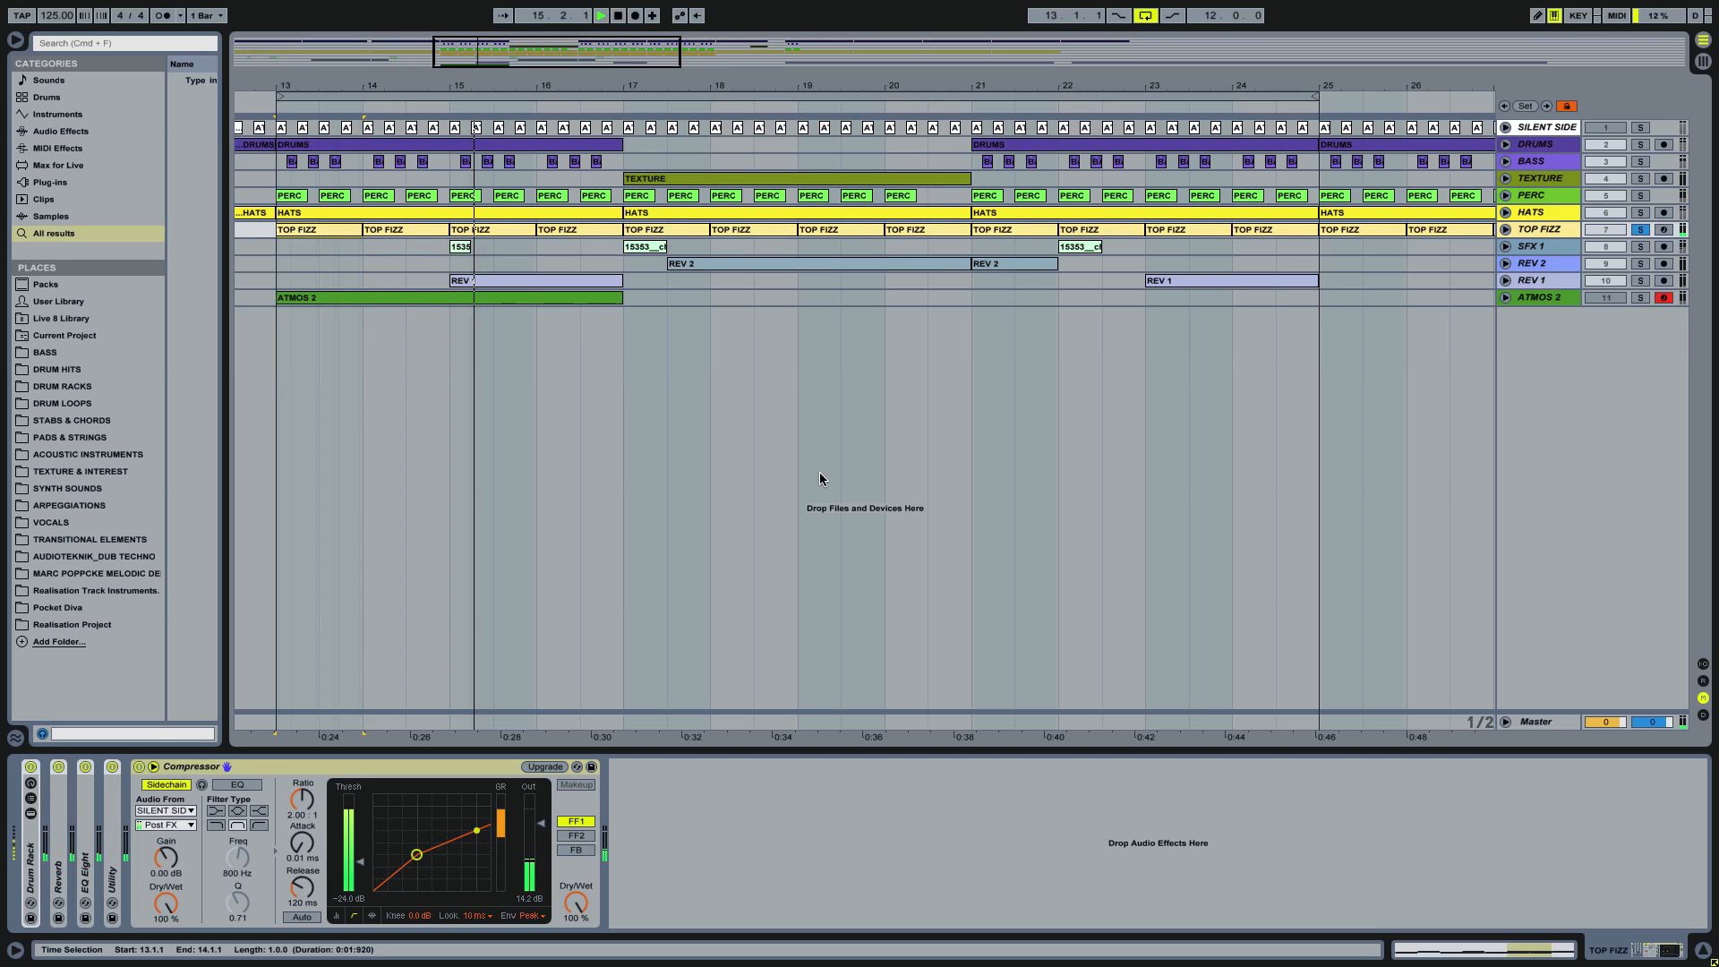
# Step: Find Simple Delay by searching for "simpl" and add it after the Compressor on the TOP FIZZ track
pyautogui.click(775, 814)
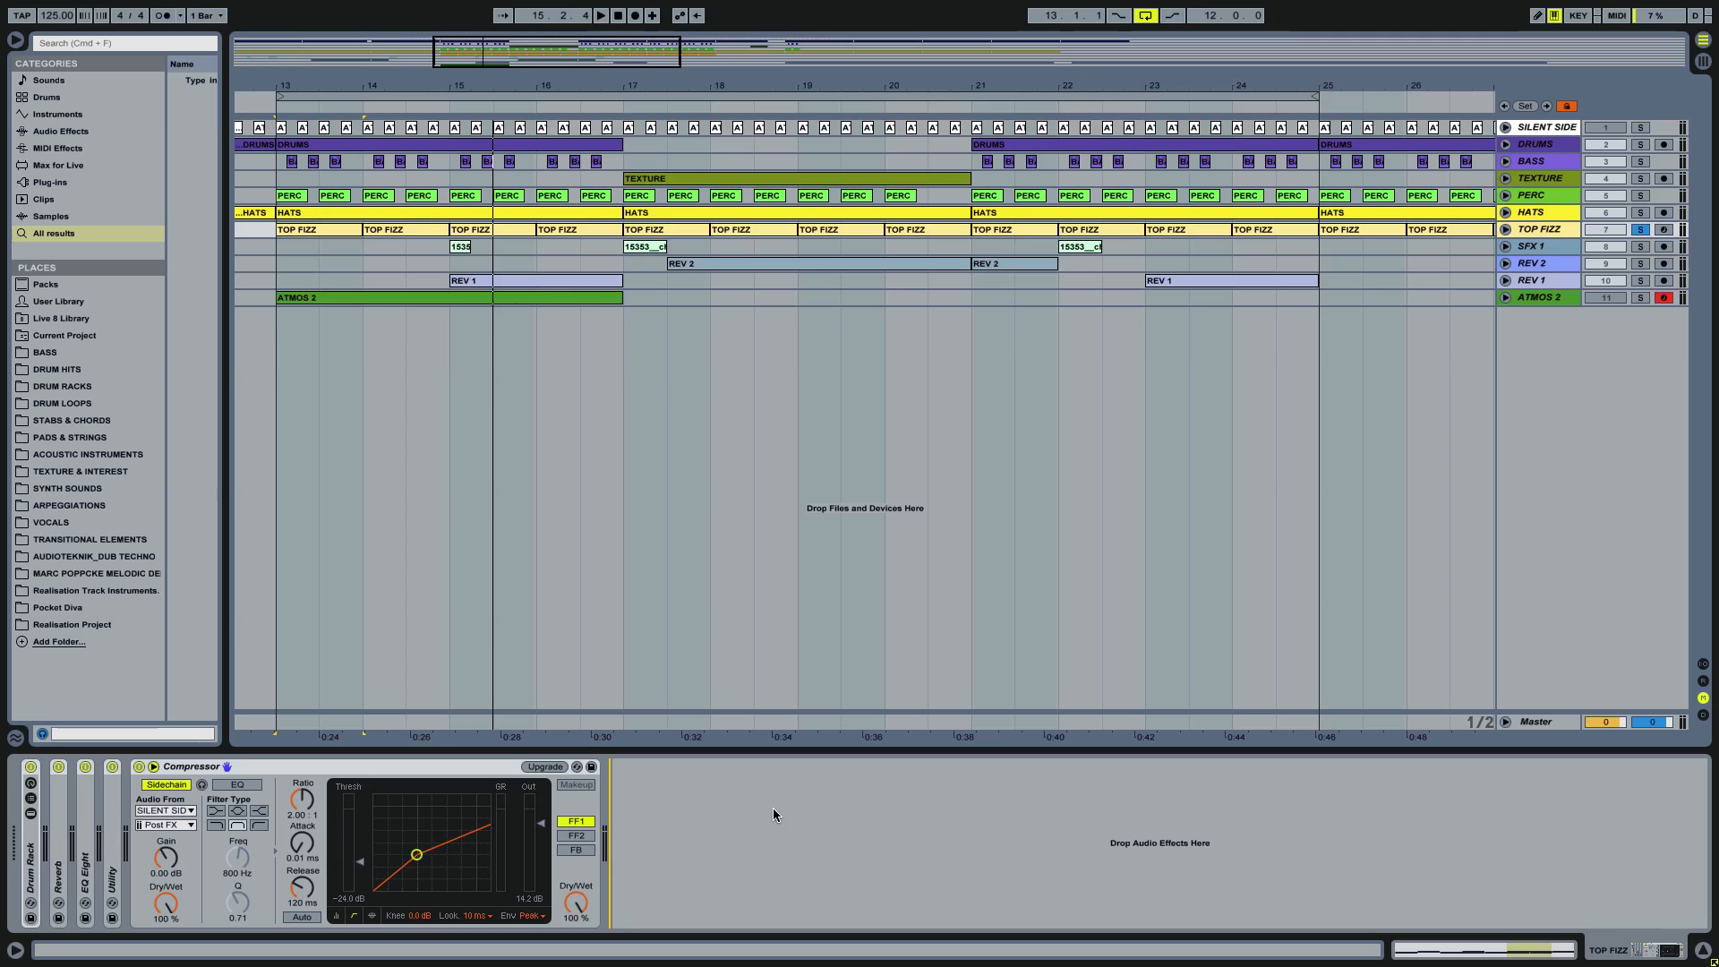
pyautogui.press('super+f')
pyautogui.write('s')
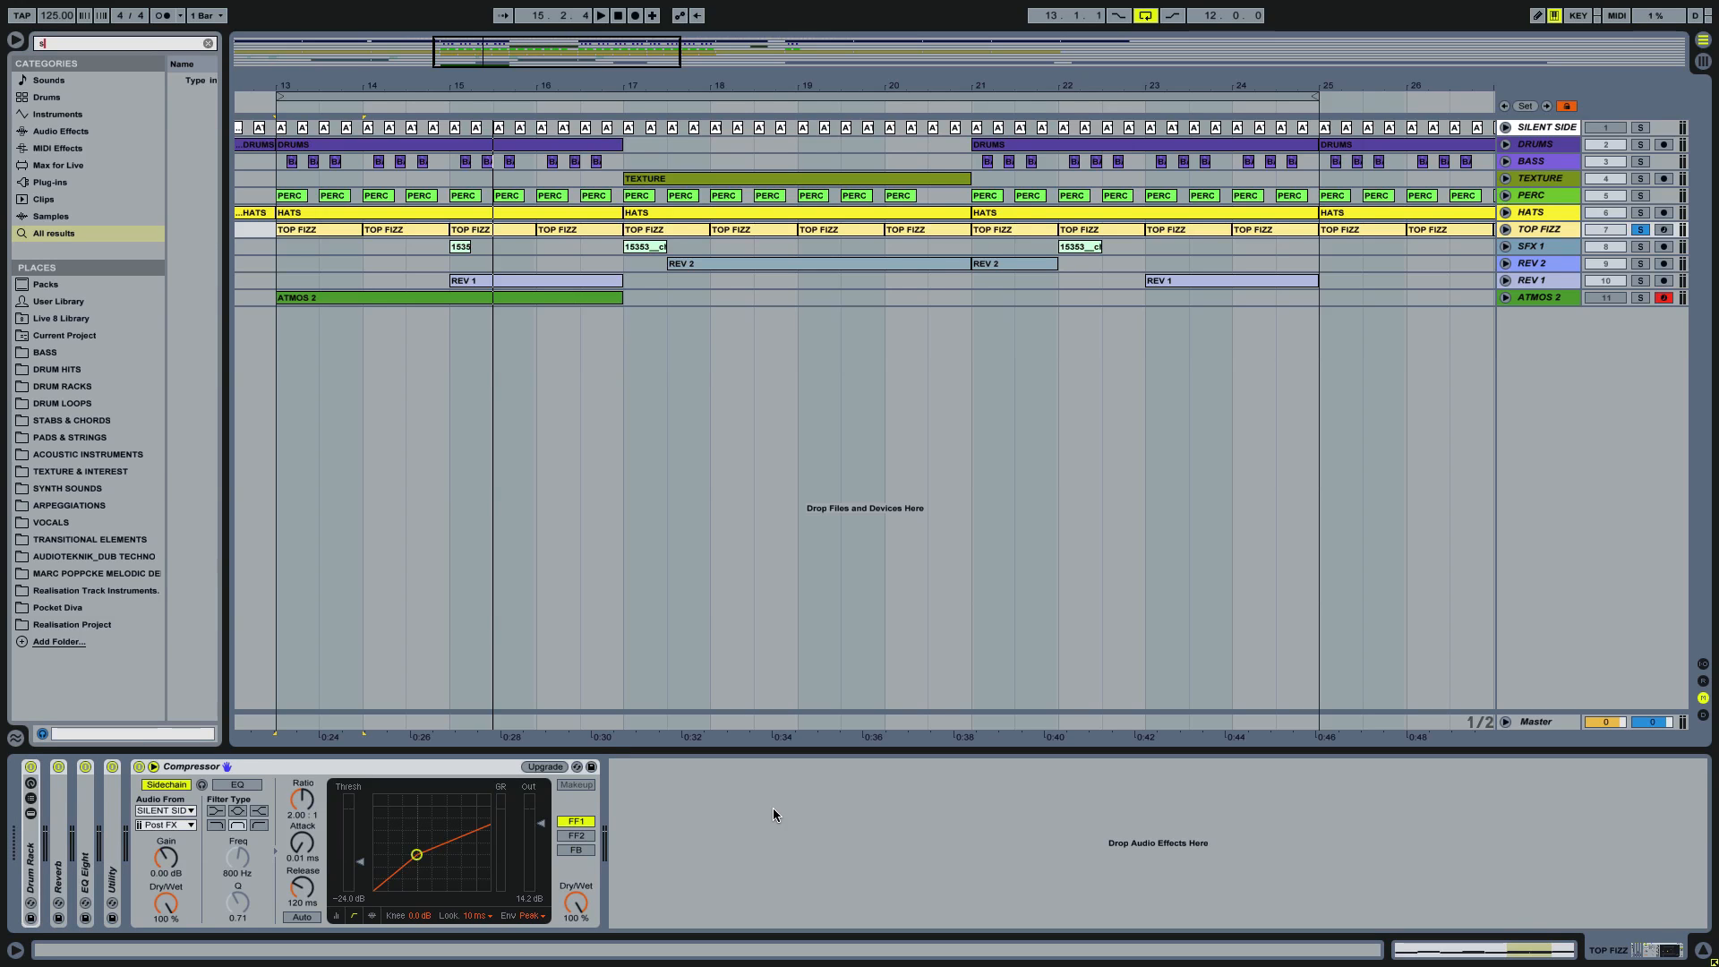
pyautogui.write('impl')
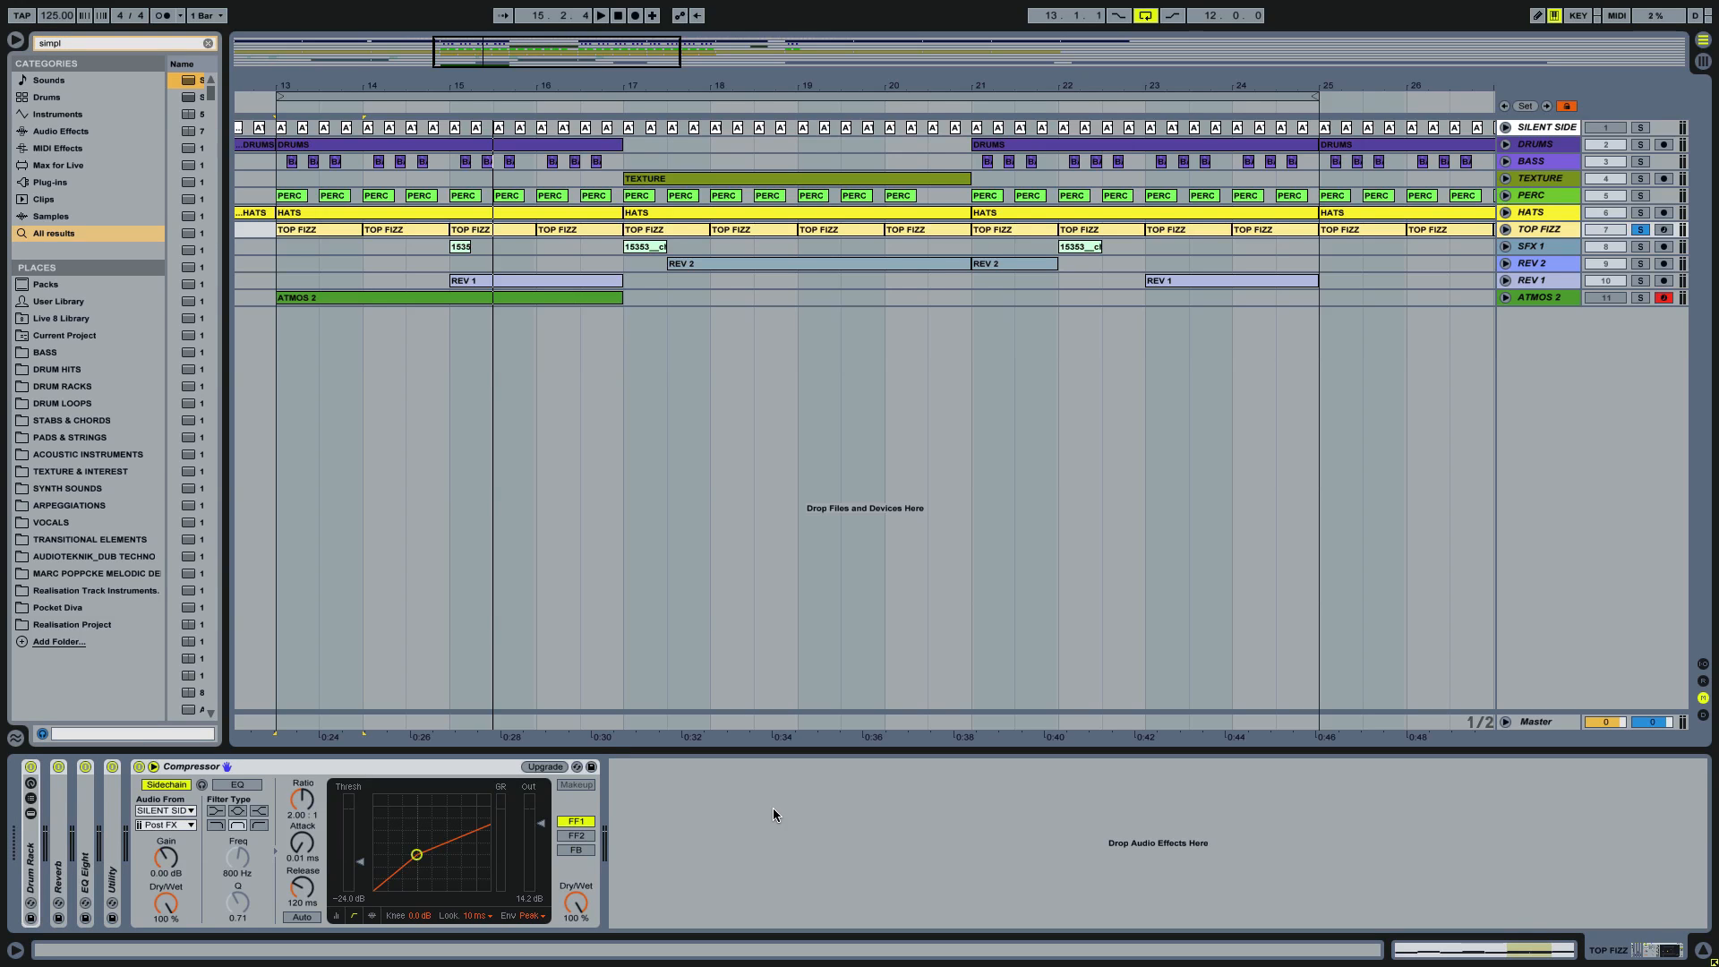
pyautogui.press('Return')
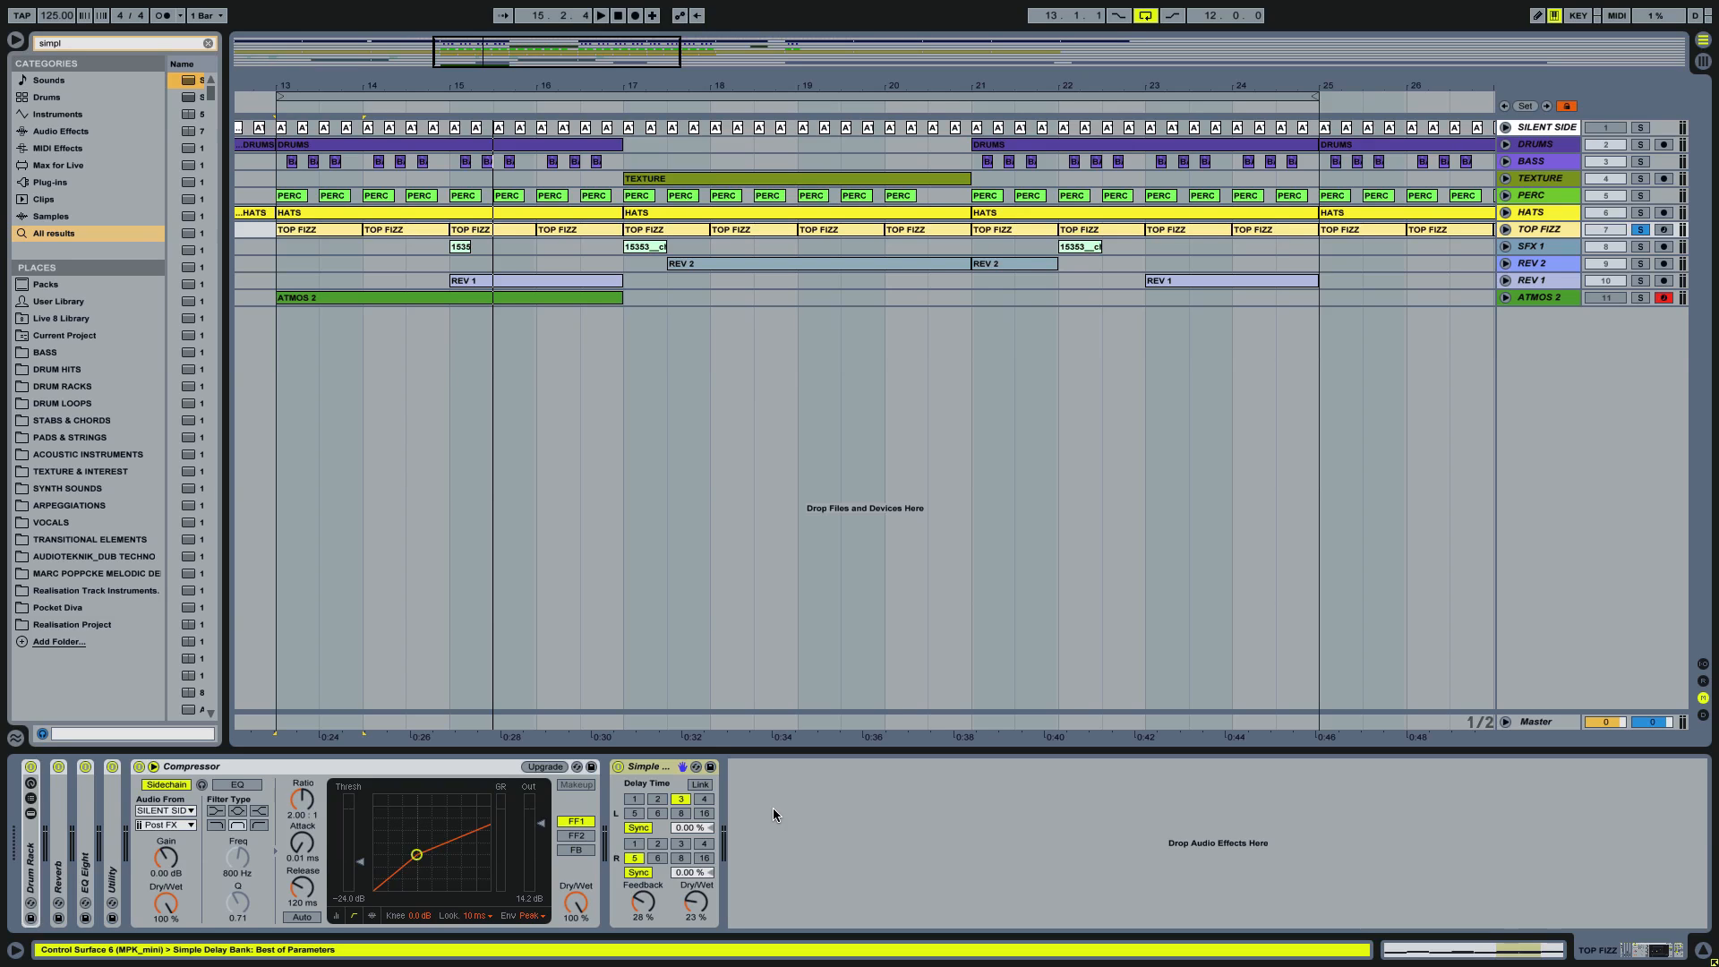
# Step: Switch both Simple Delay channels to Time mode with 1.00 ms left, 10.0 ms right, 0.0 % feedback and 100 % dry/wet
pyautogui.click(638, 827)
pyautogui.click(634, 872)
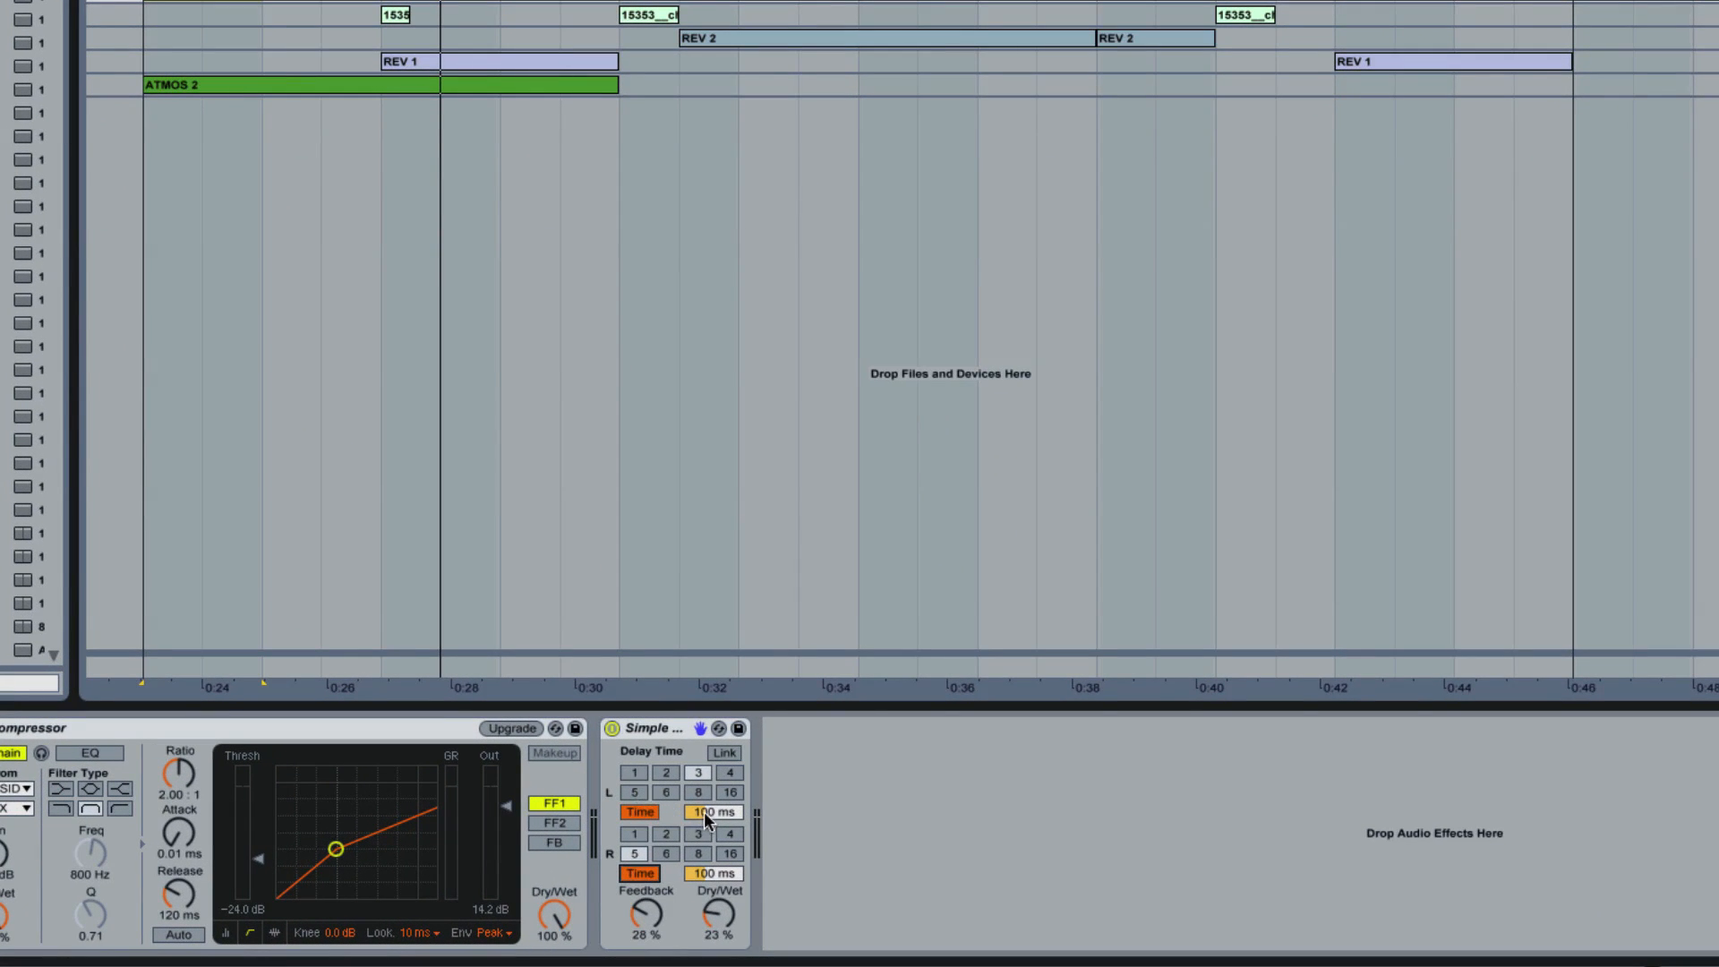
pyautogui.moveTo(705, 813); pyautogui.dragTo(698, 890)
pyautogui.click(713, 876)
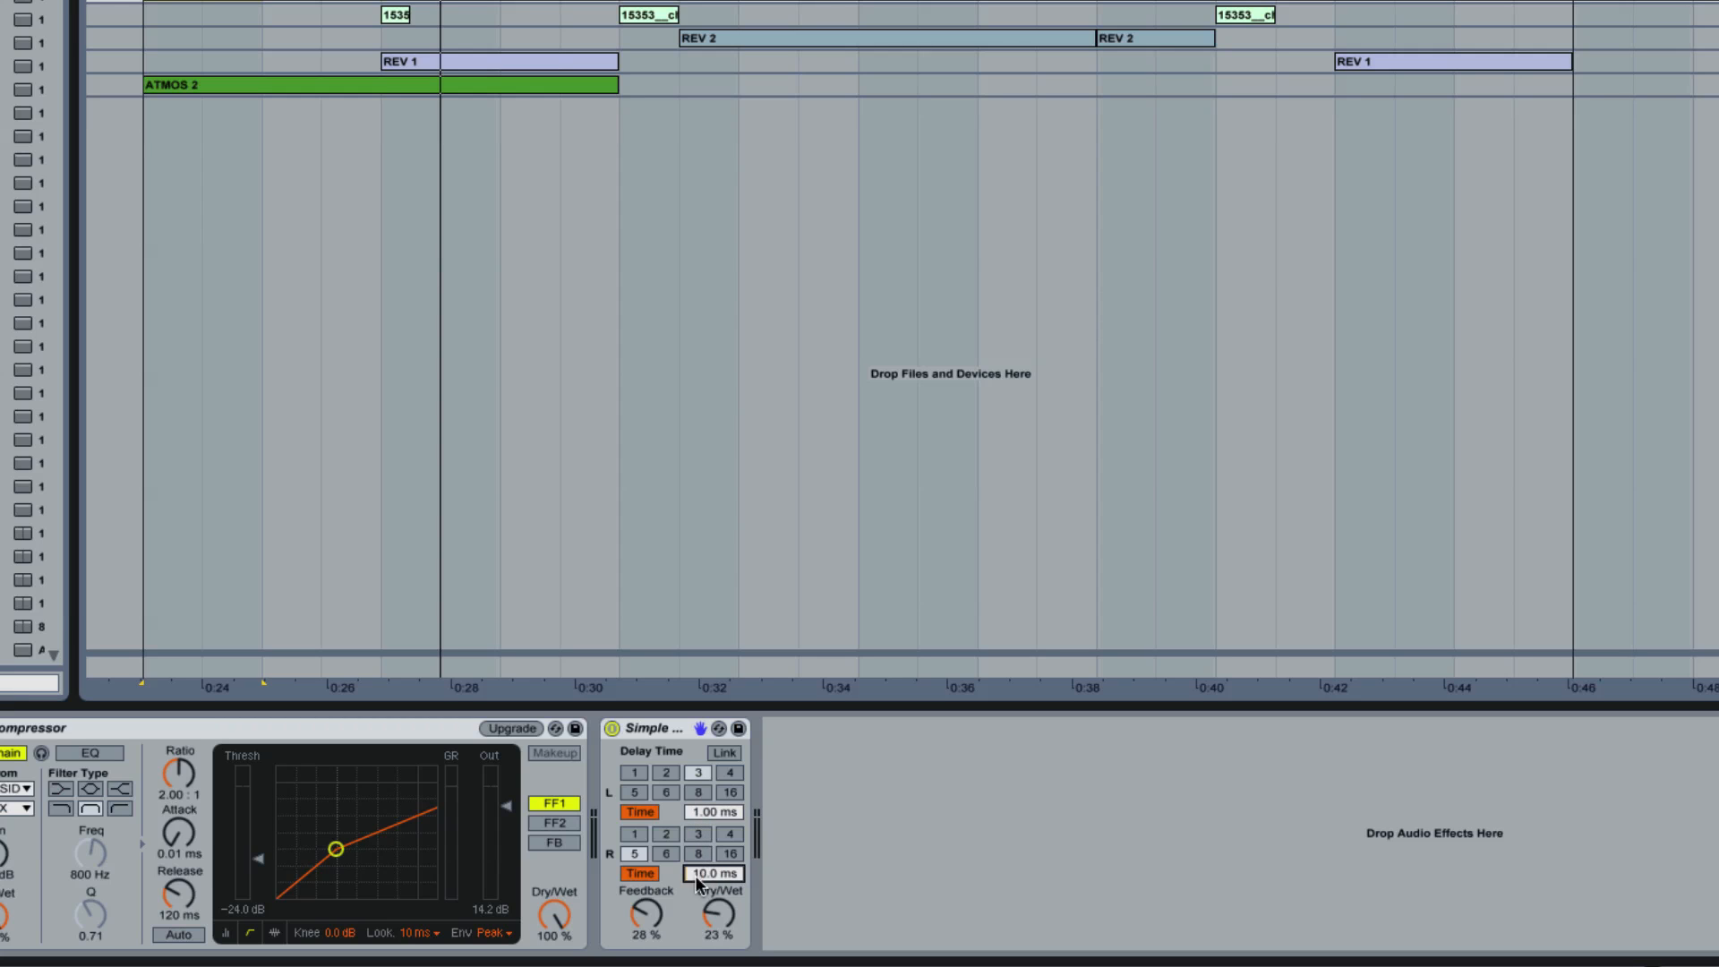
pyautogui.moveTo(647, 915); pyautogui.dragTo(645, 962)
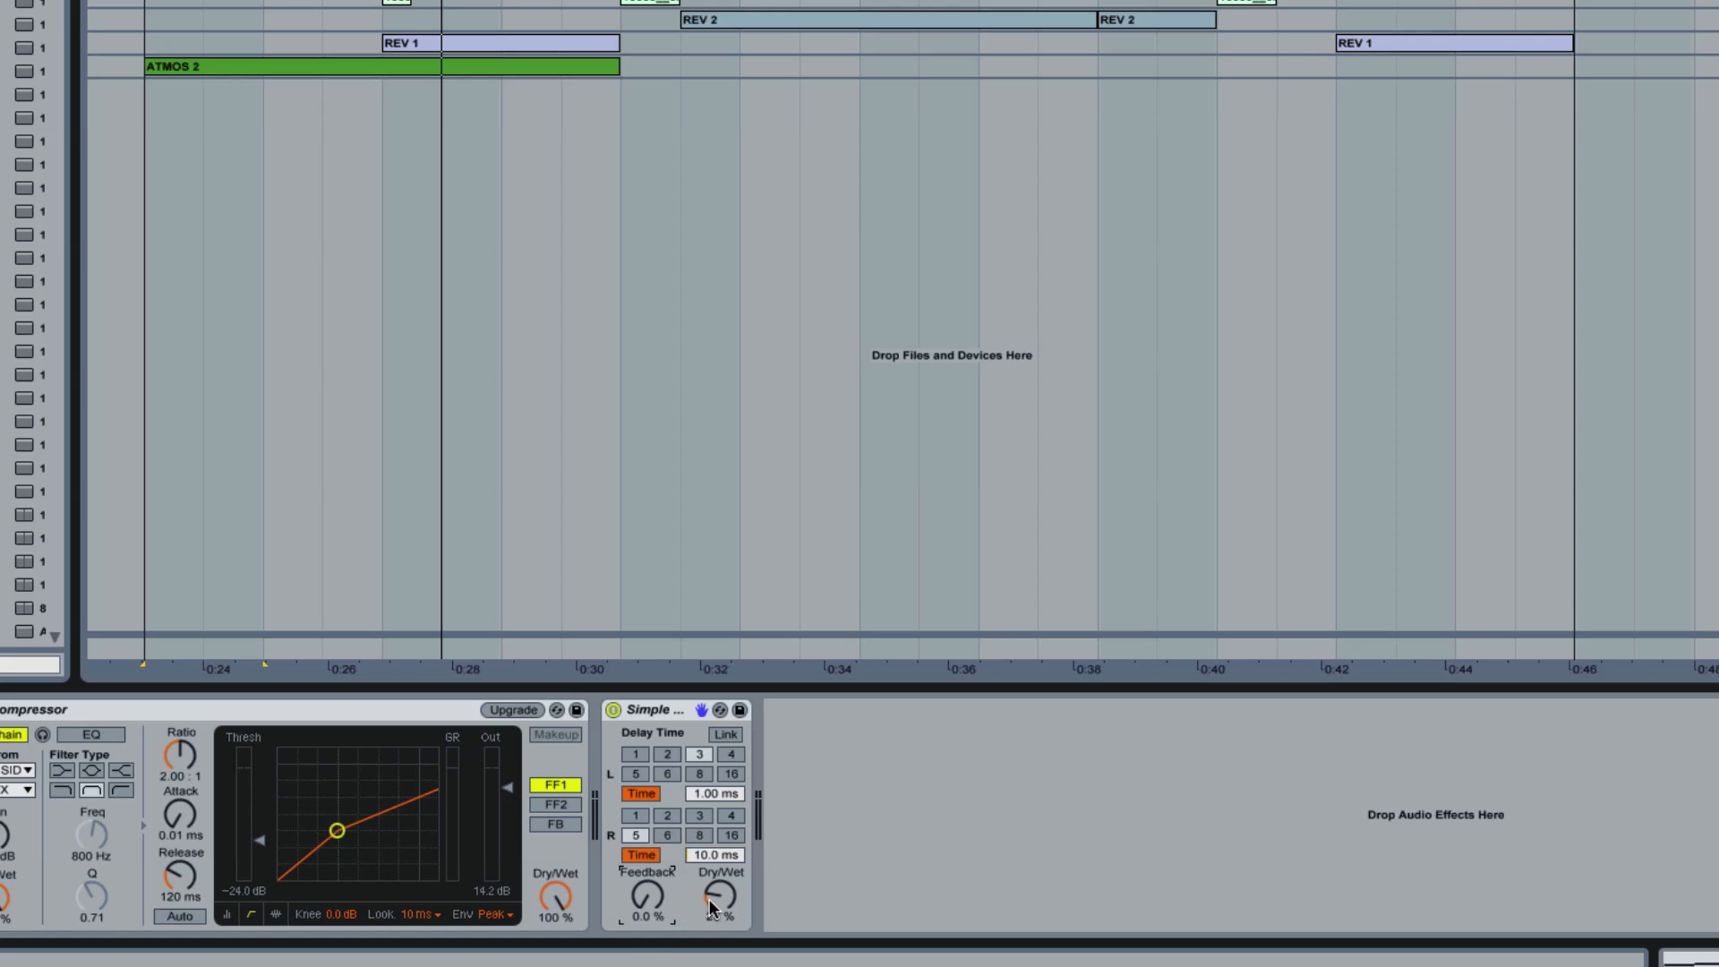
pyautogui.moveTo(716, 903); pyautogui.dragTo(719, 786)
# Step: Play TOP FIZZ while toggling Simple Delay to compare the sound with and without it, and leave it switched off
pyautogui.click(613, 709)
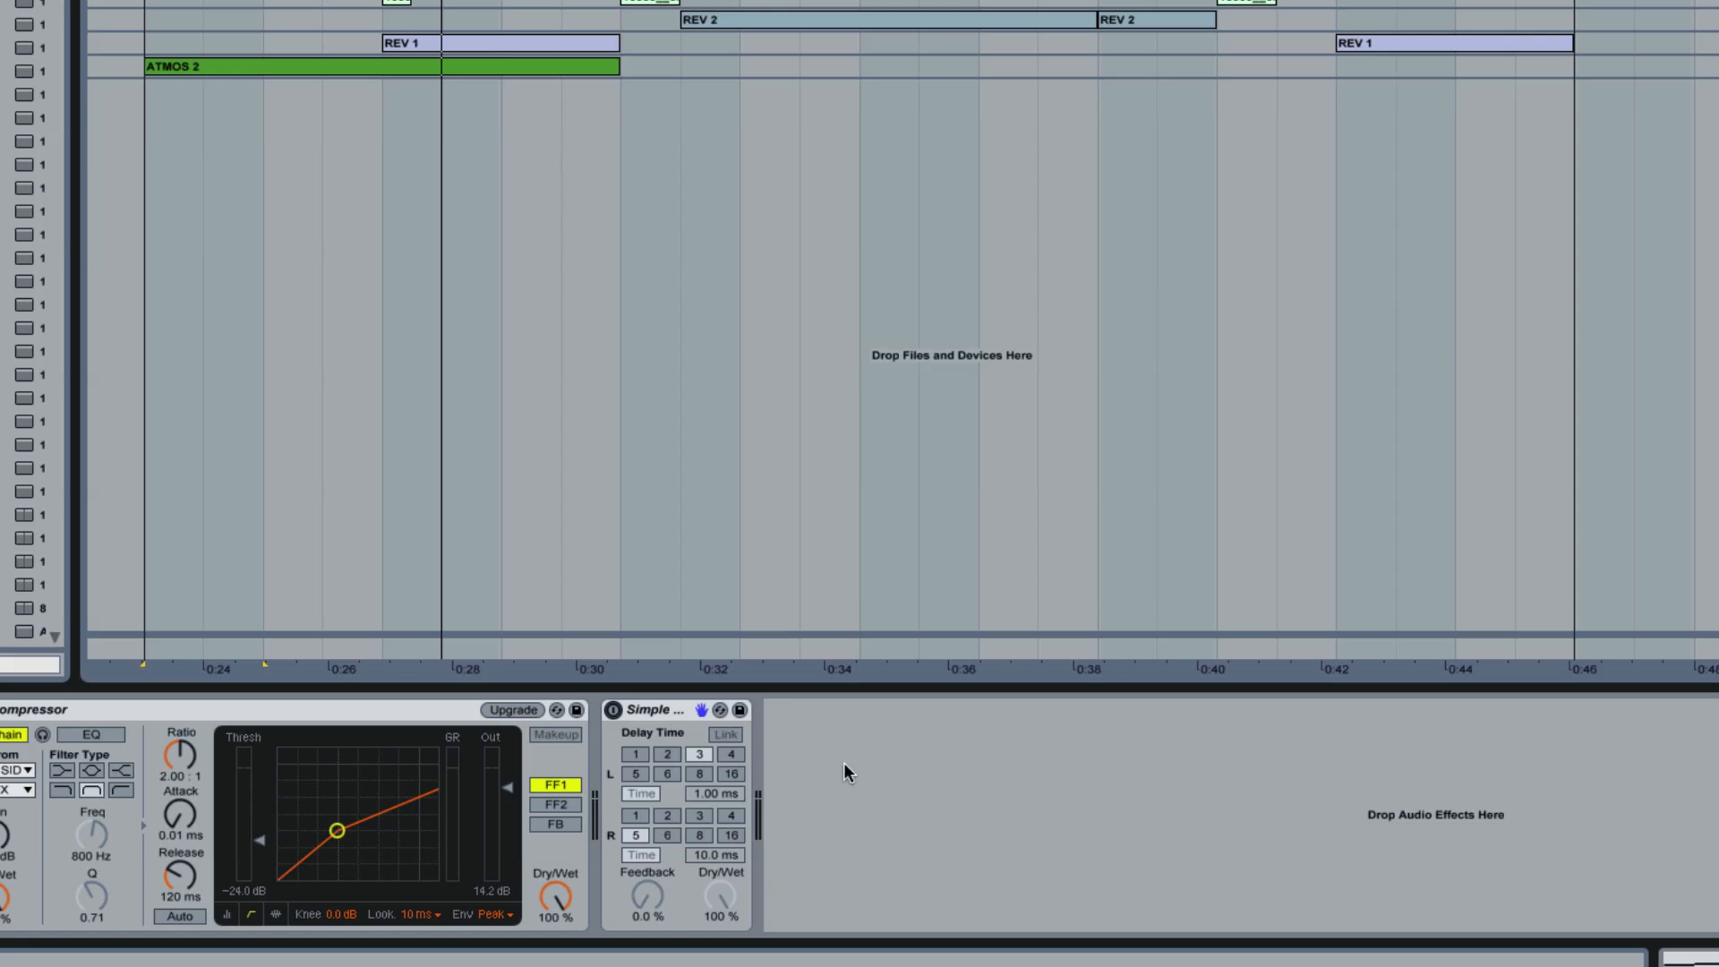
pyautogui.press('space')
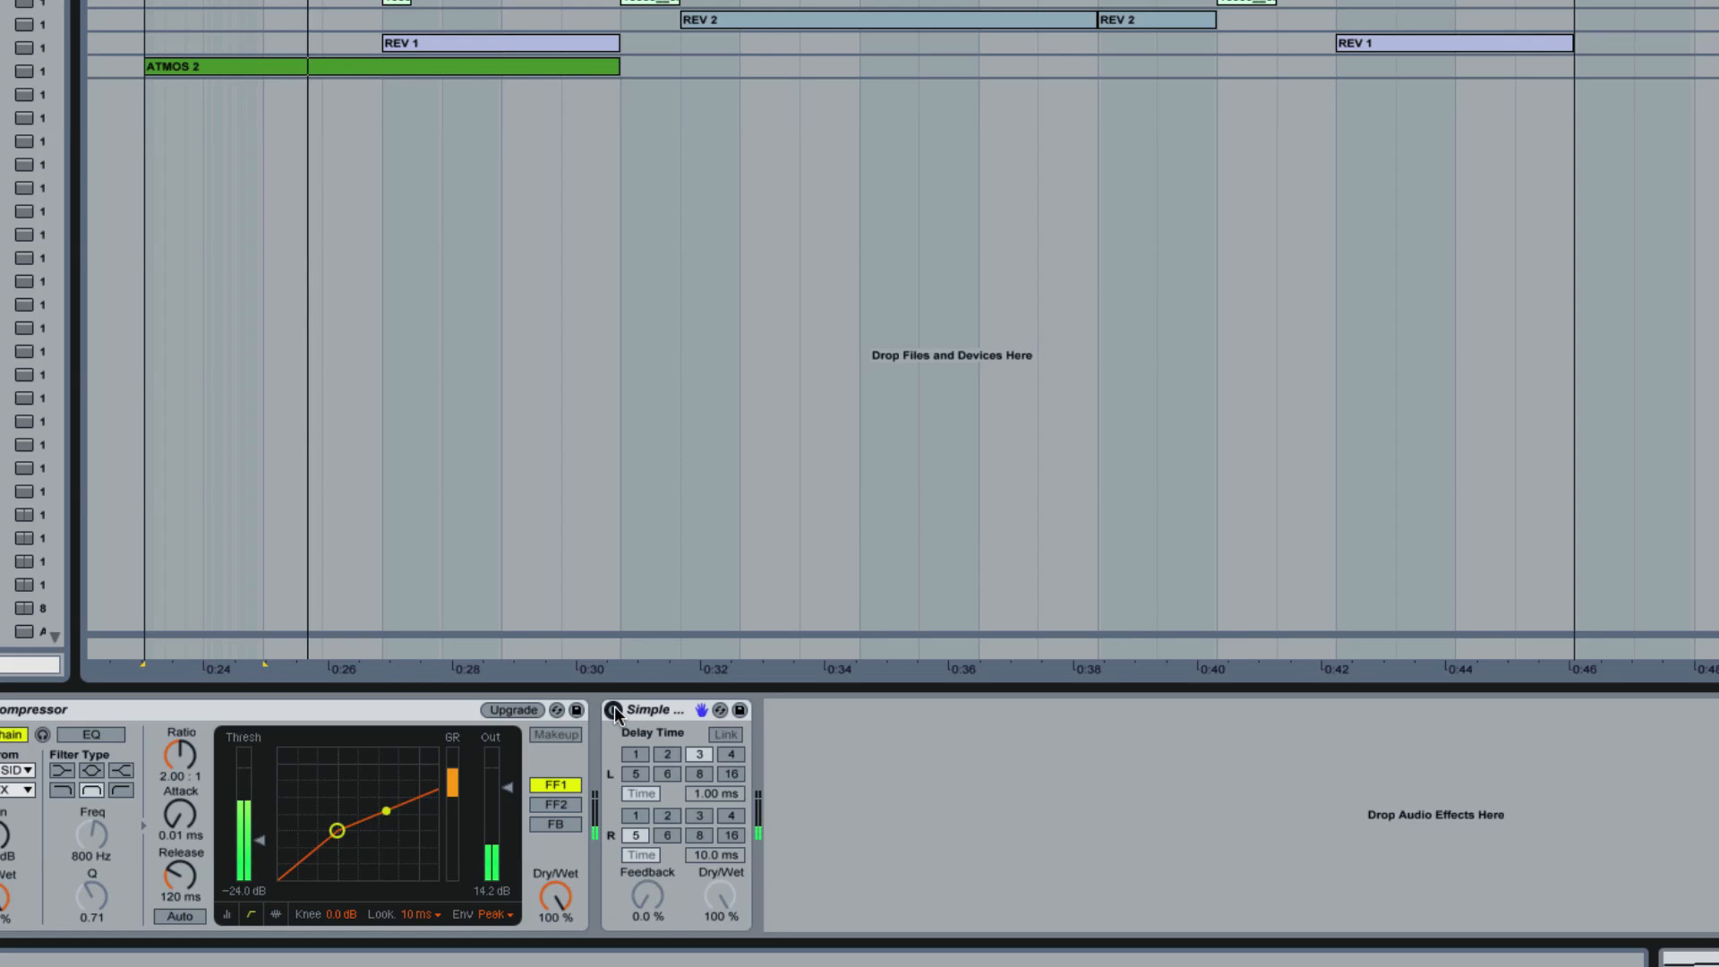
pyautogui.click(614, 710)
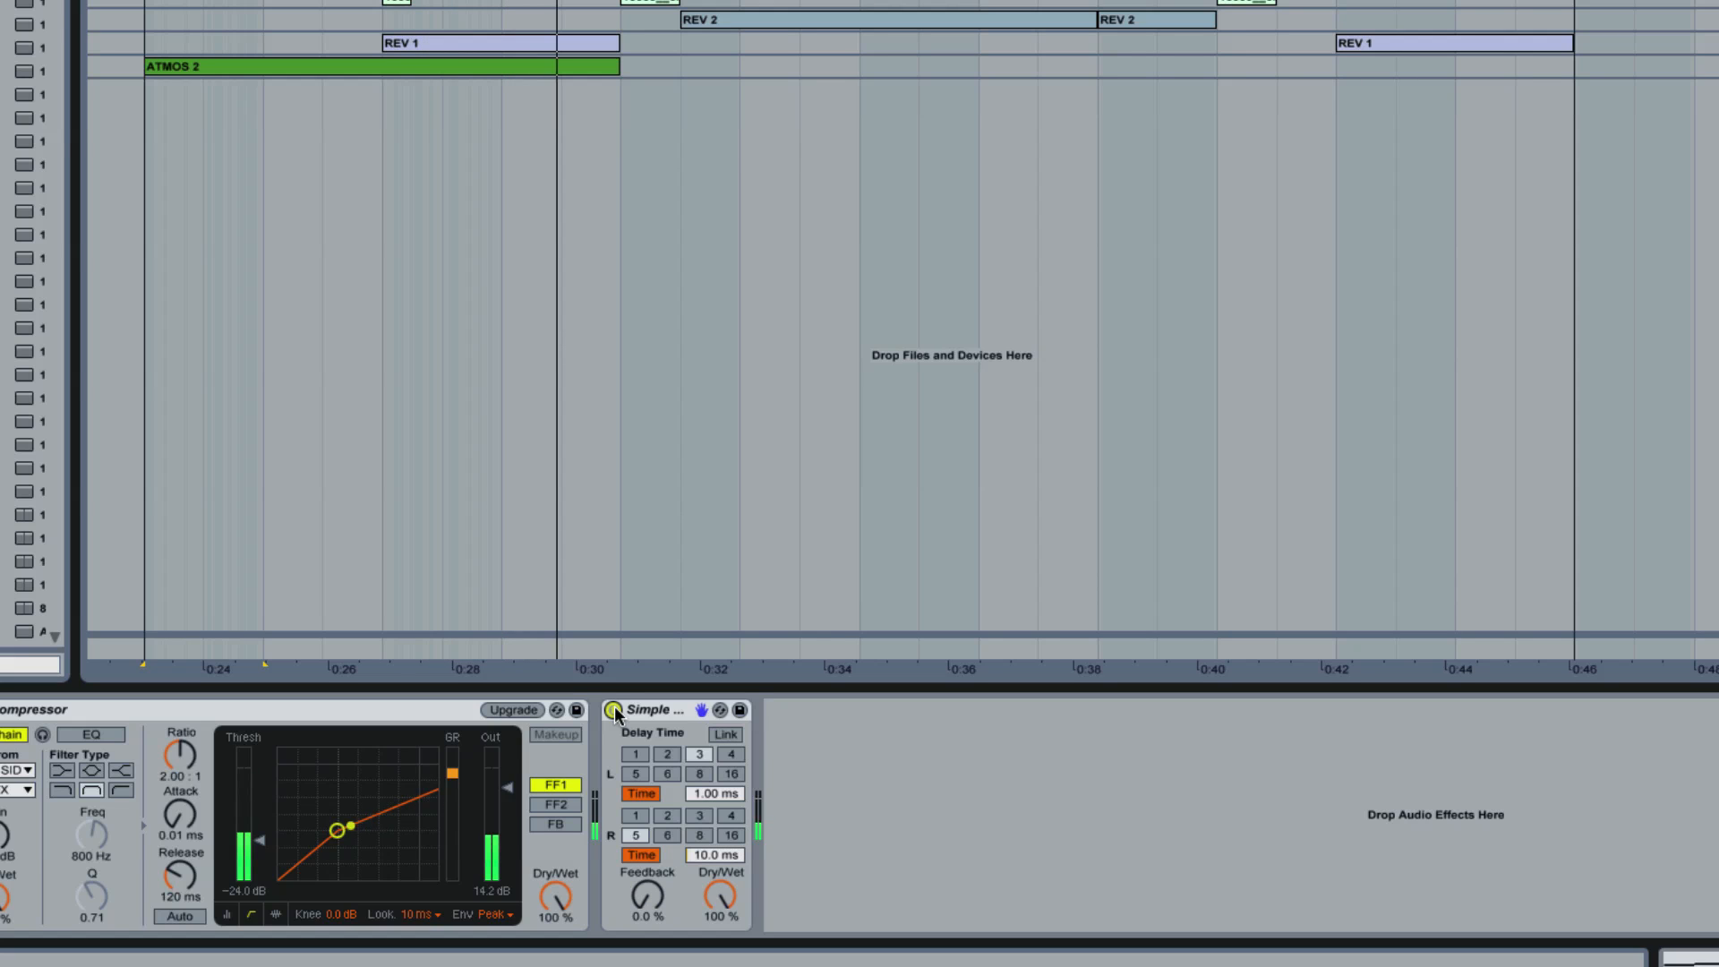
pyautogui.click(614, 710)
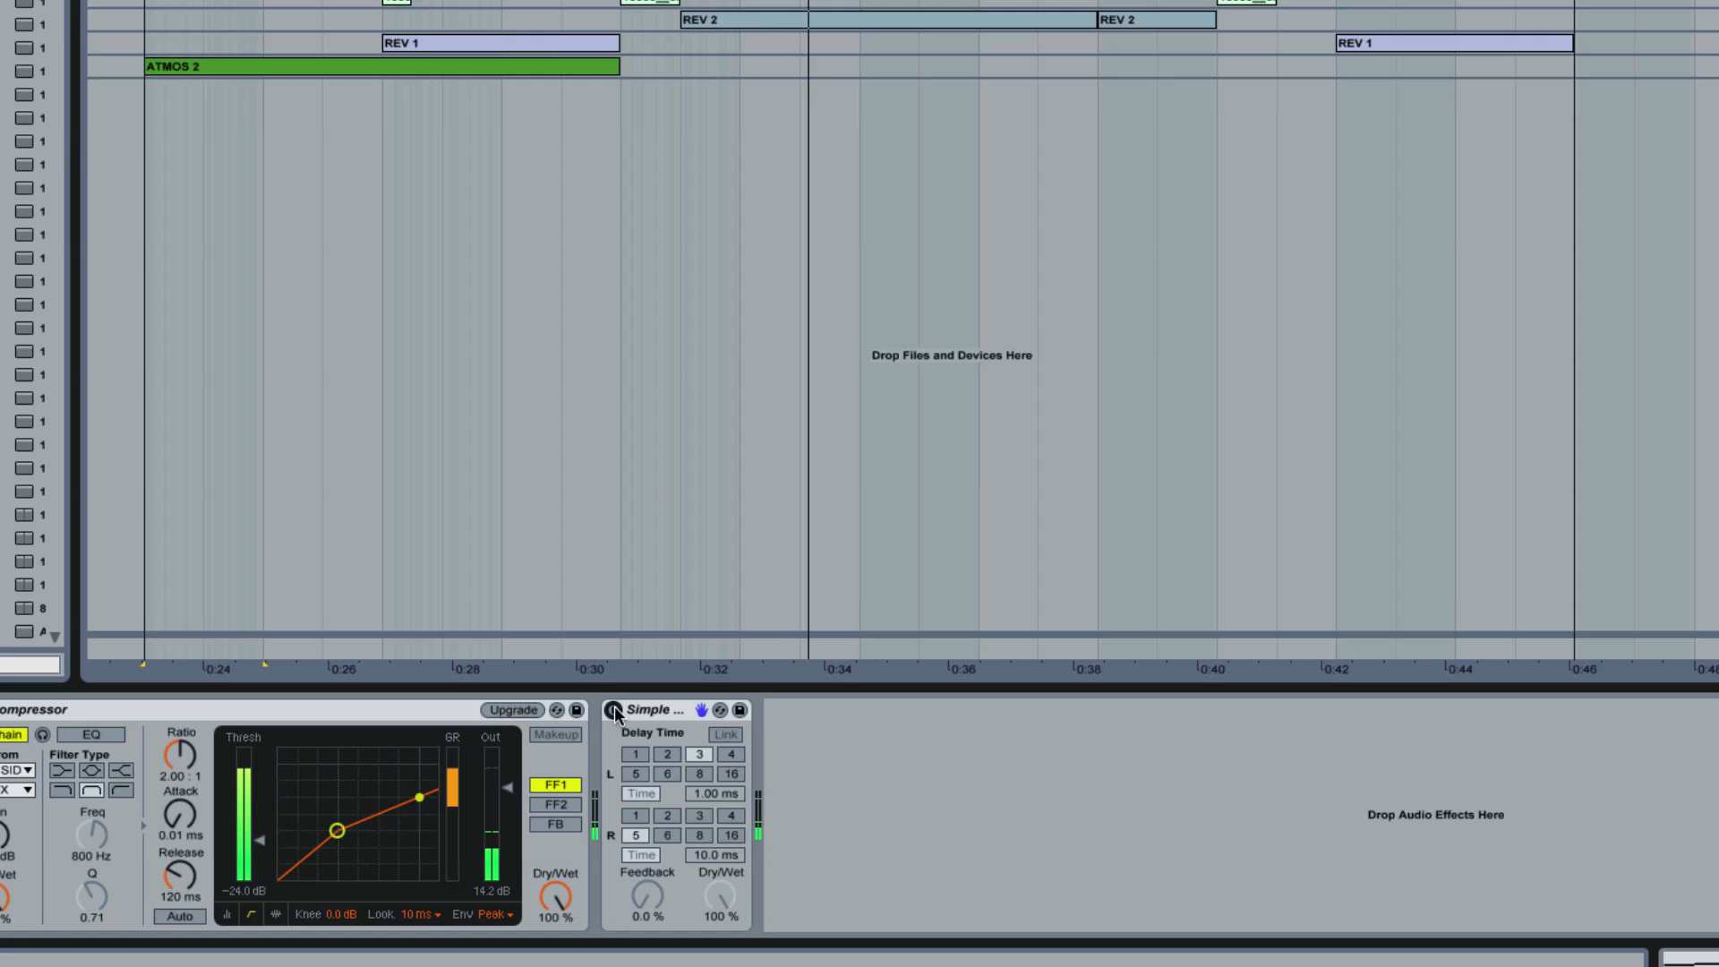
pyautogui.click(613, 710)
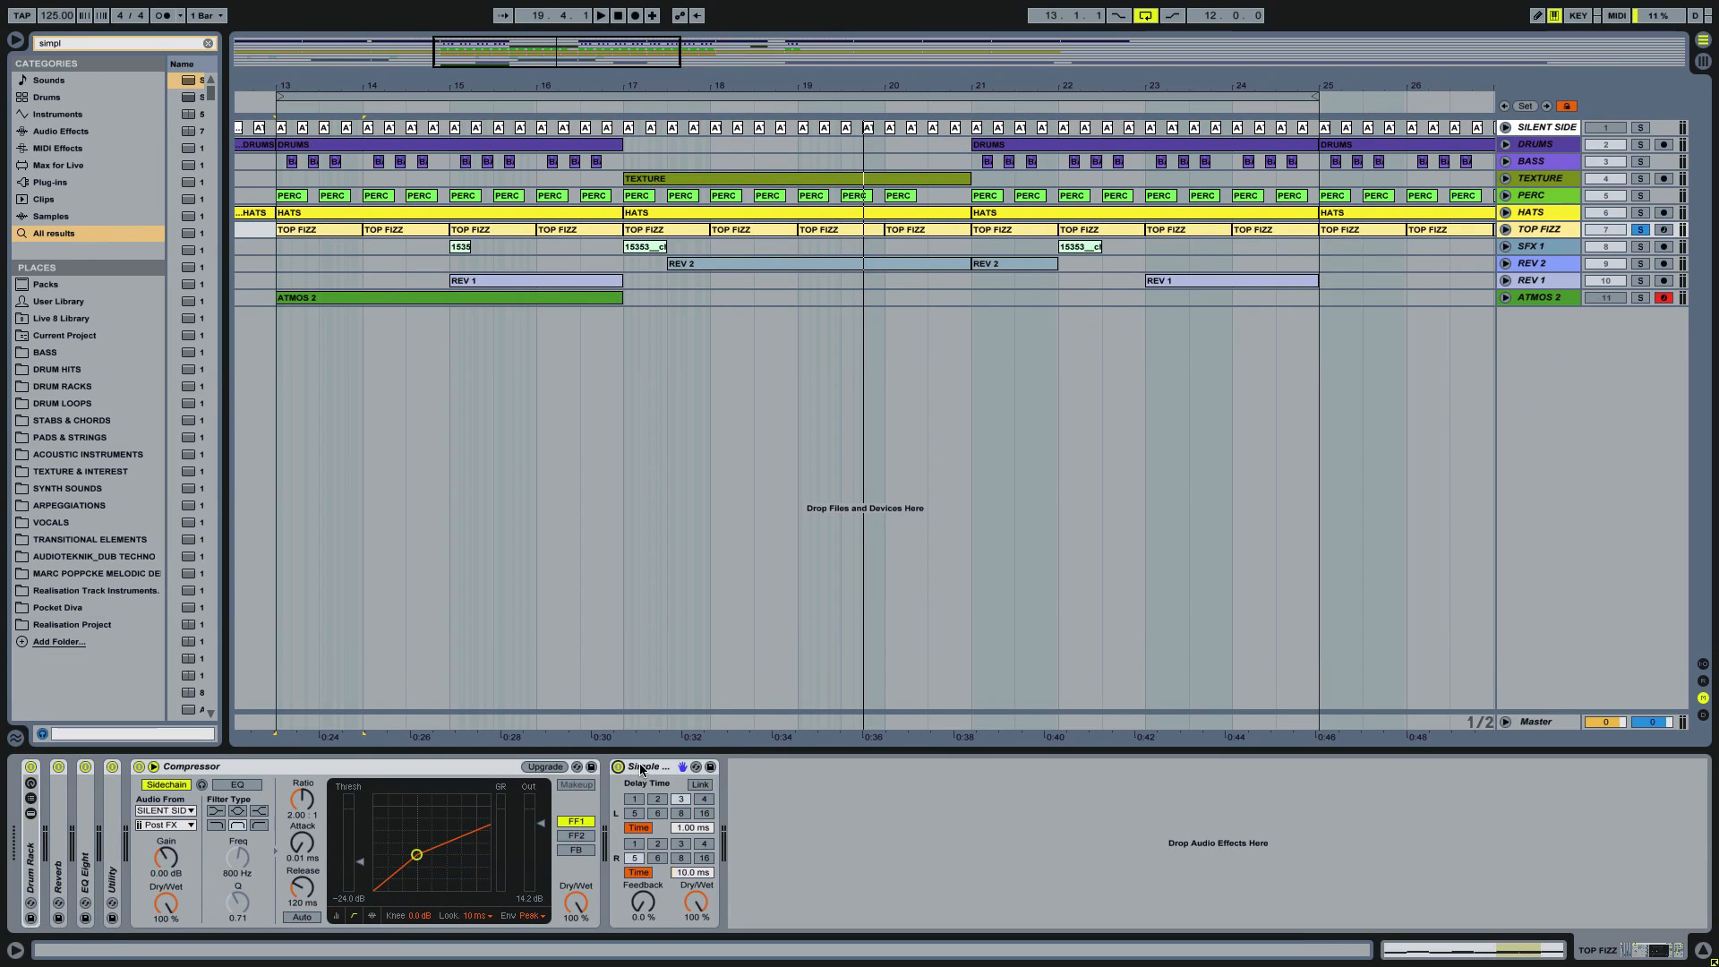
pyautogui.click(618, 767)
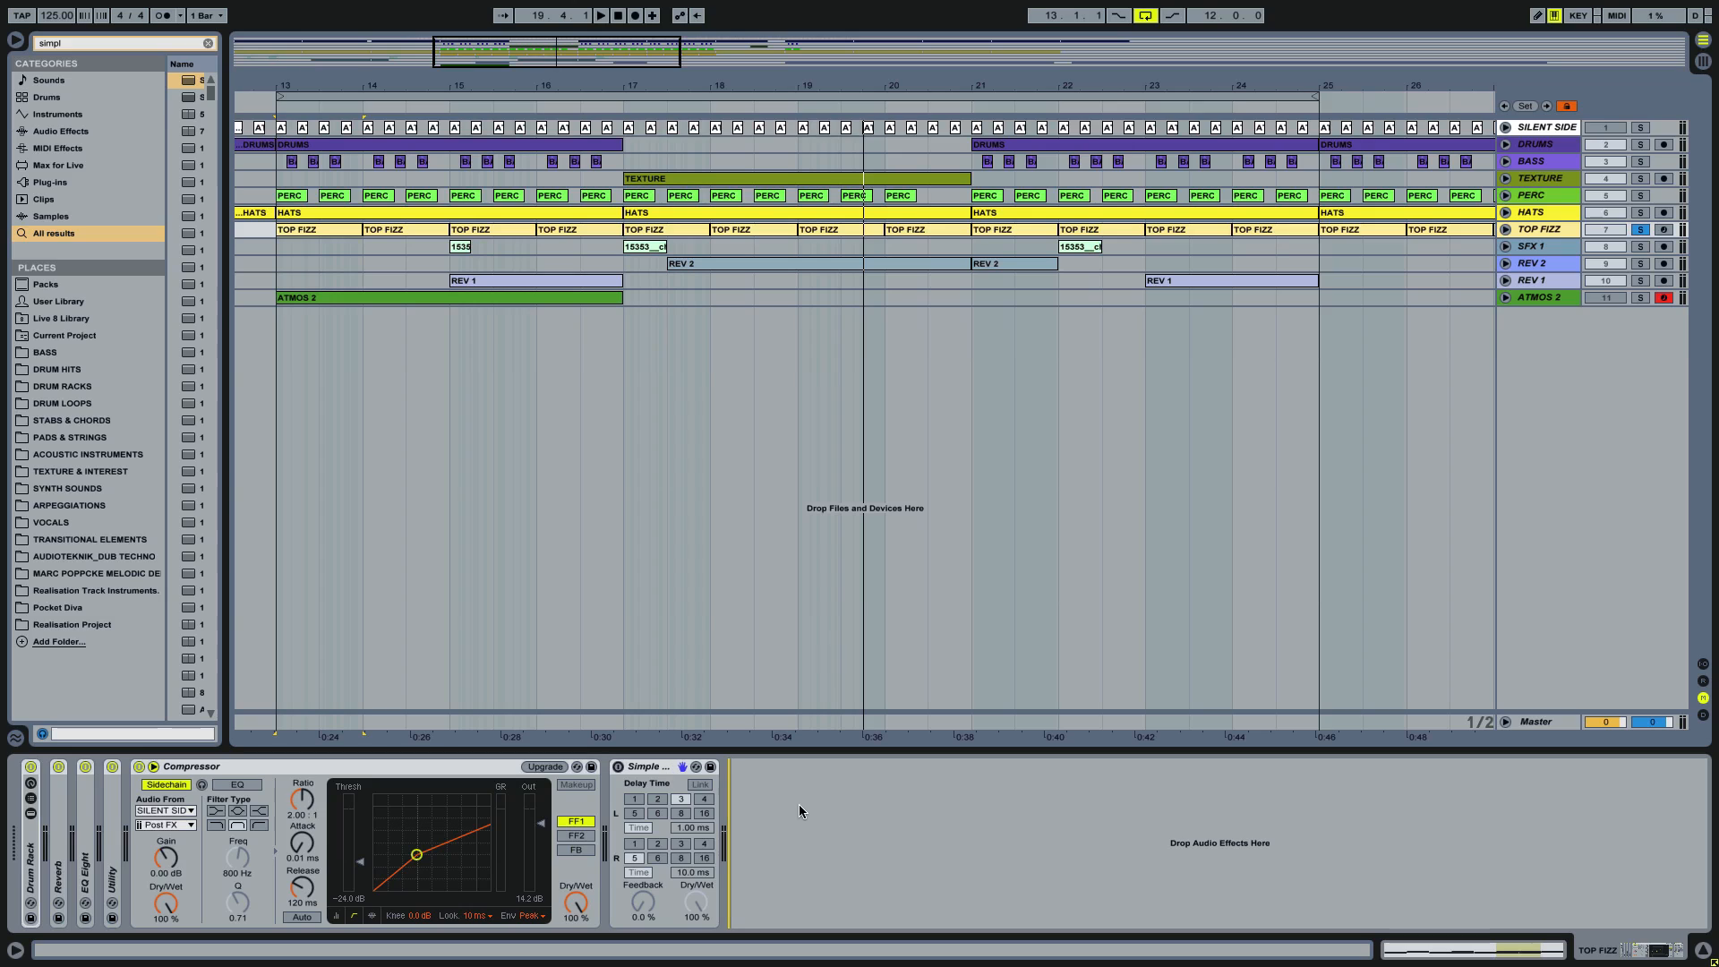
# Step: Find Chorus by searching for "chorus" and add it after Simple Delay on the TOP FIZZ track
pyautogui.hotkey('ctrl', 'f')
pyautogui.write('chorius')
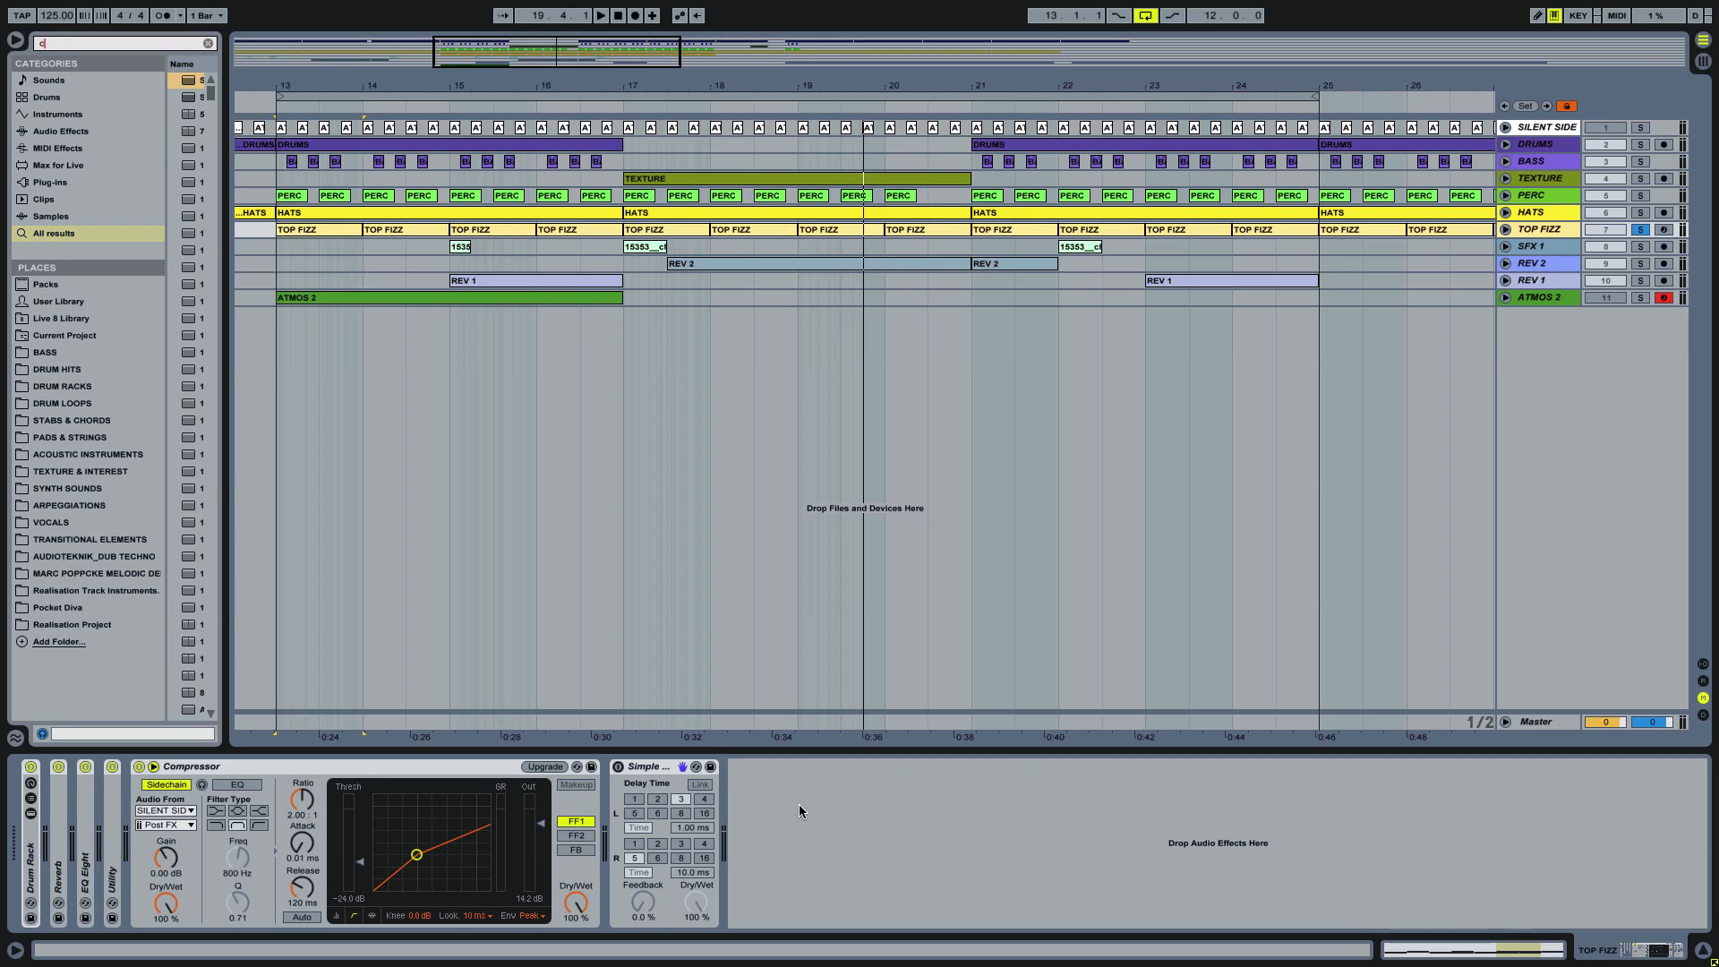
pyautogui.press('BackSpace')
pyautogui.press('BackSpace')
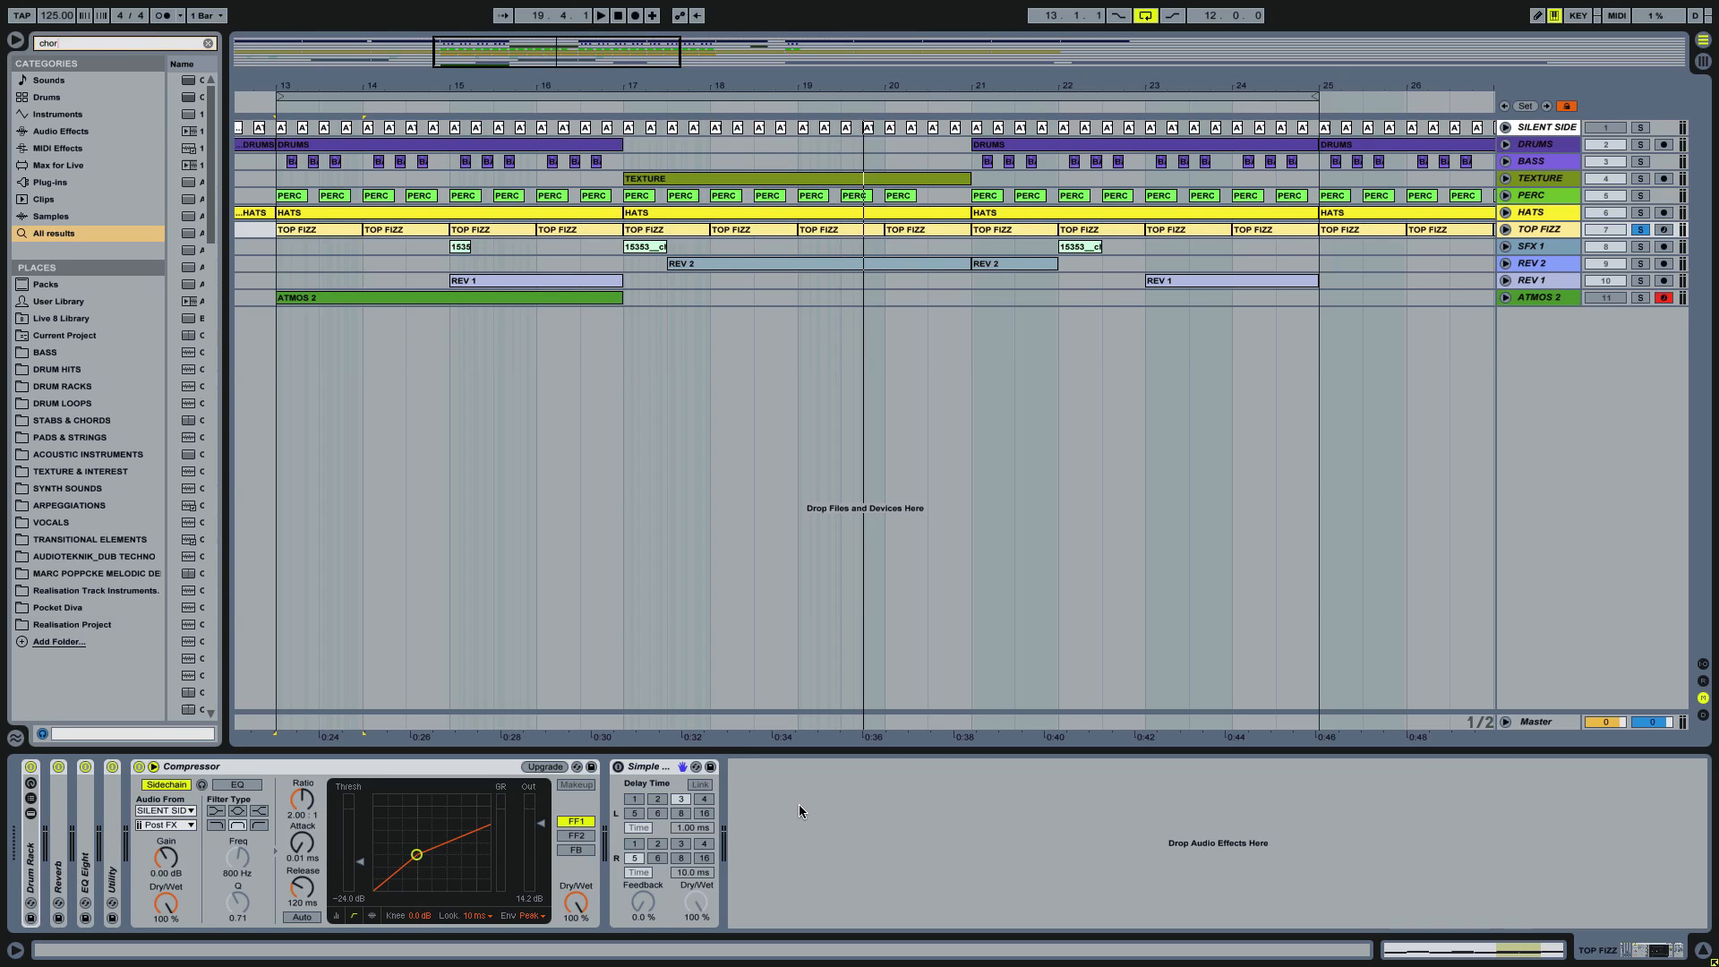
pyautogui.write('us')
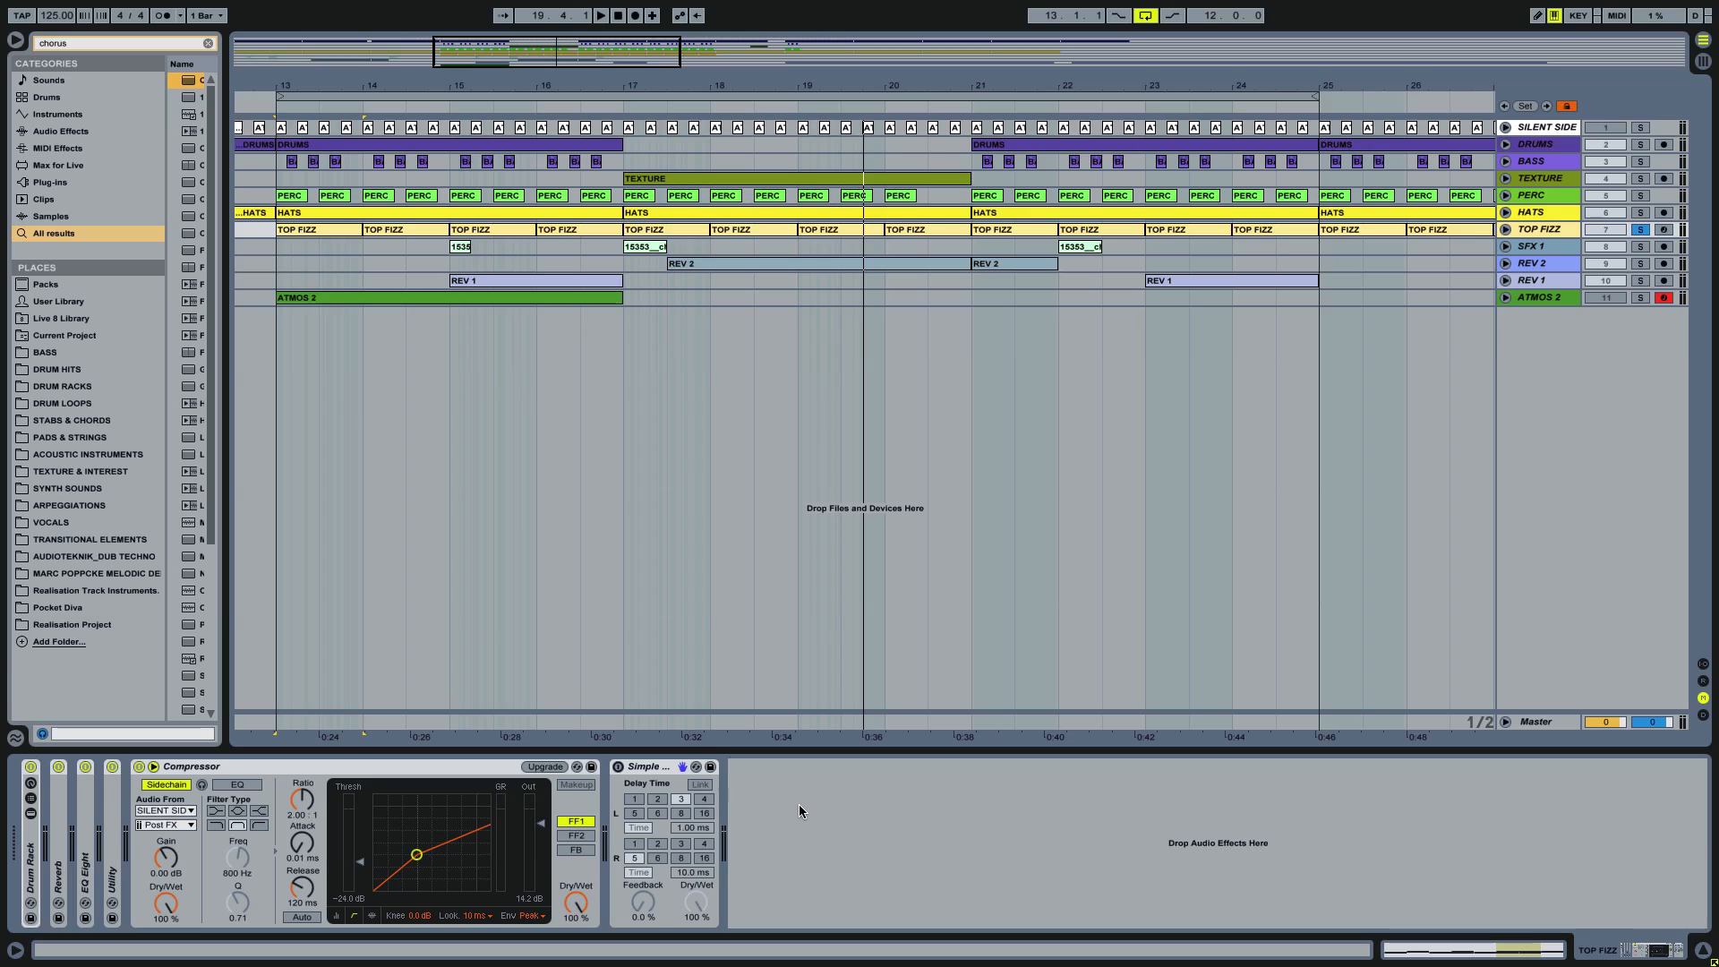
pyautogui.press('Return')
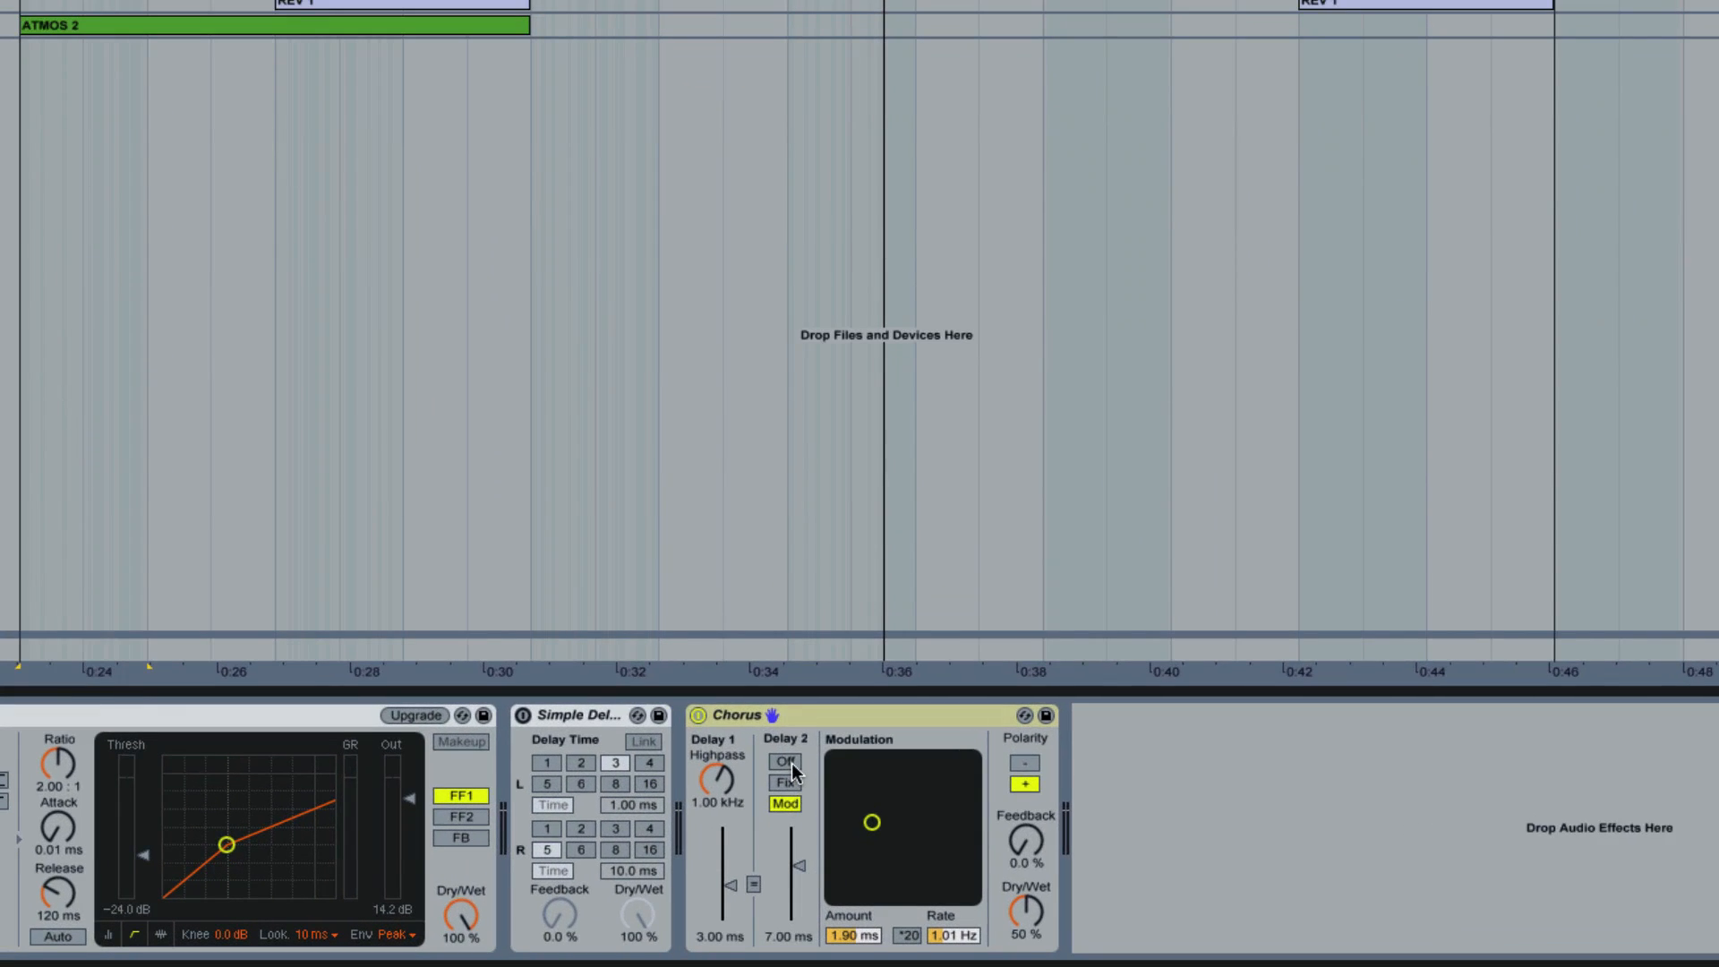
# Step: In Chorus, turn Delay 2 off, lower the Delay 1 highpass to 20.0 Hz and set dry/wet to 100 %
pyautogui.click(790, 765)
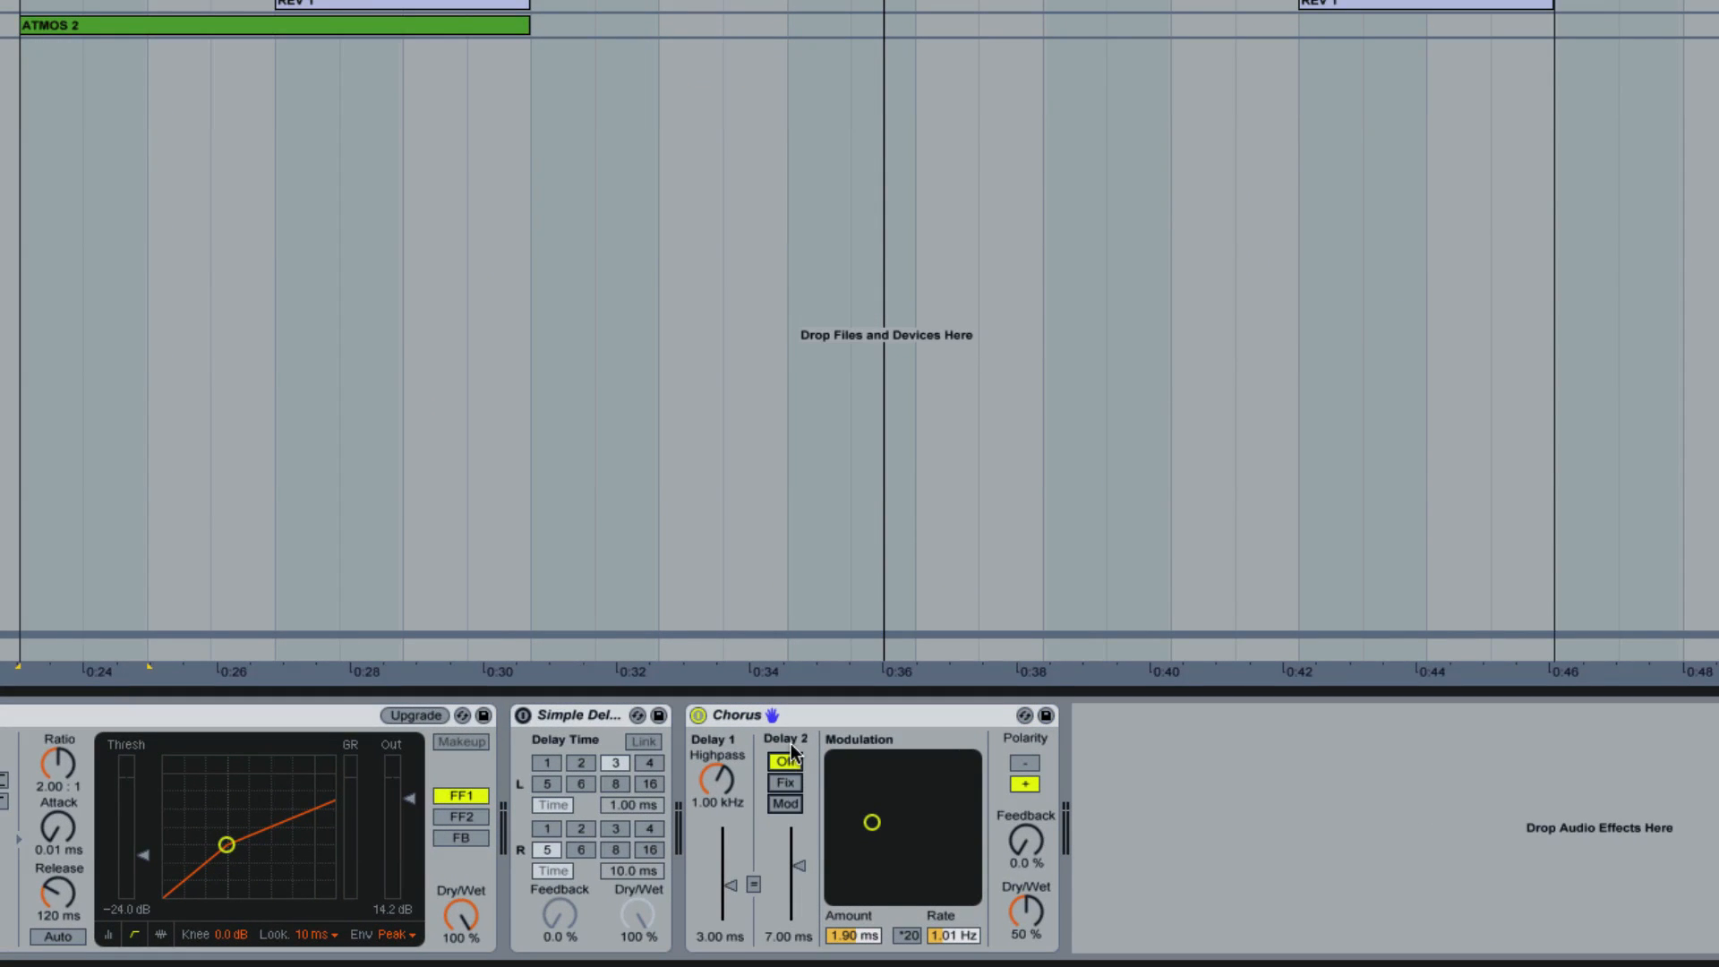
pyautogui.moveTo(719, 780); pyautogui.dragTo(714, 817)
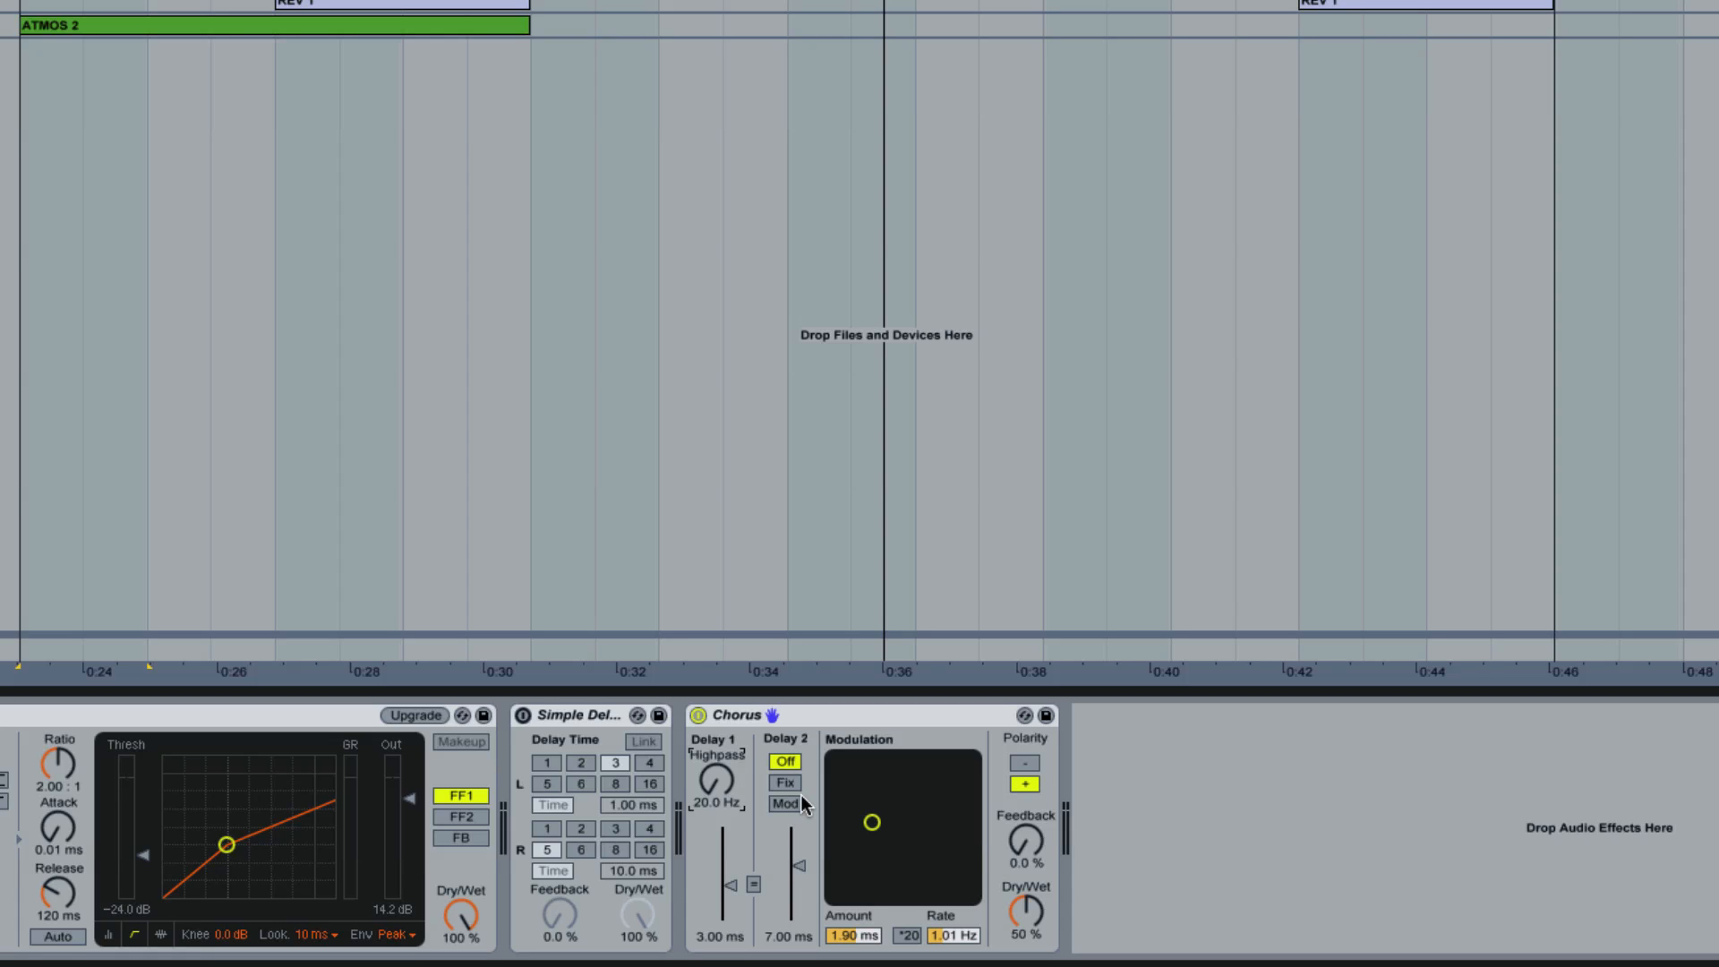
pyautogui.moveTo(1026, 911); pyautogui.dragTo(1022, 822)
# Step: Audition the Chorus modulation at 6.50 ms amount and 9.65 Hz rate, and reduce the rate to 3.22 Hz
pyautogui.moveTo(874, 824); pyautogui.dragTo(972, 759)
pyautogui.press('space')
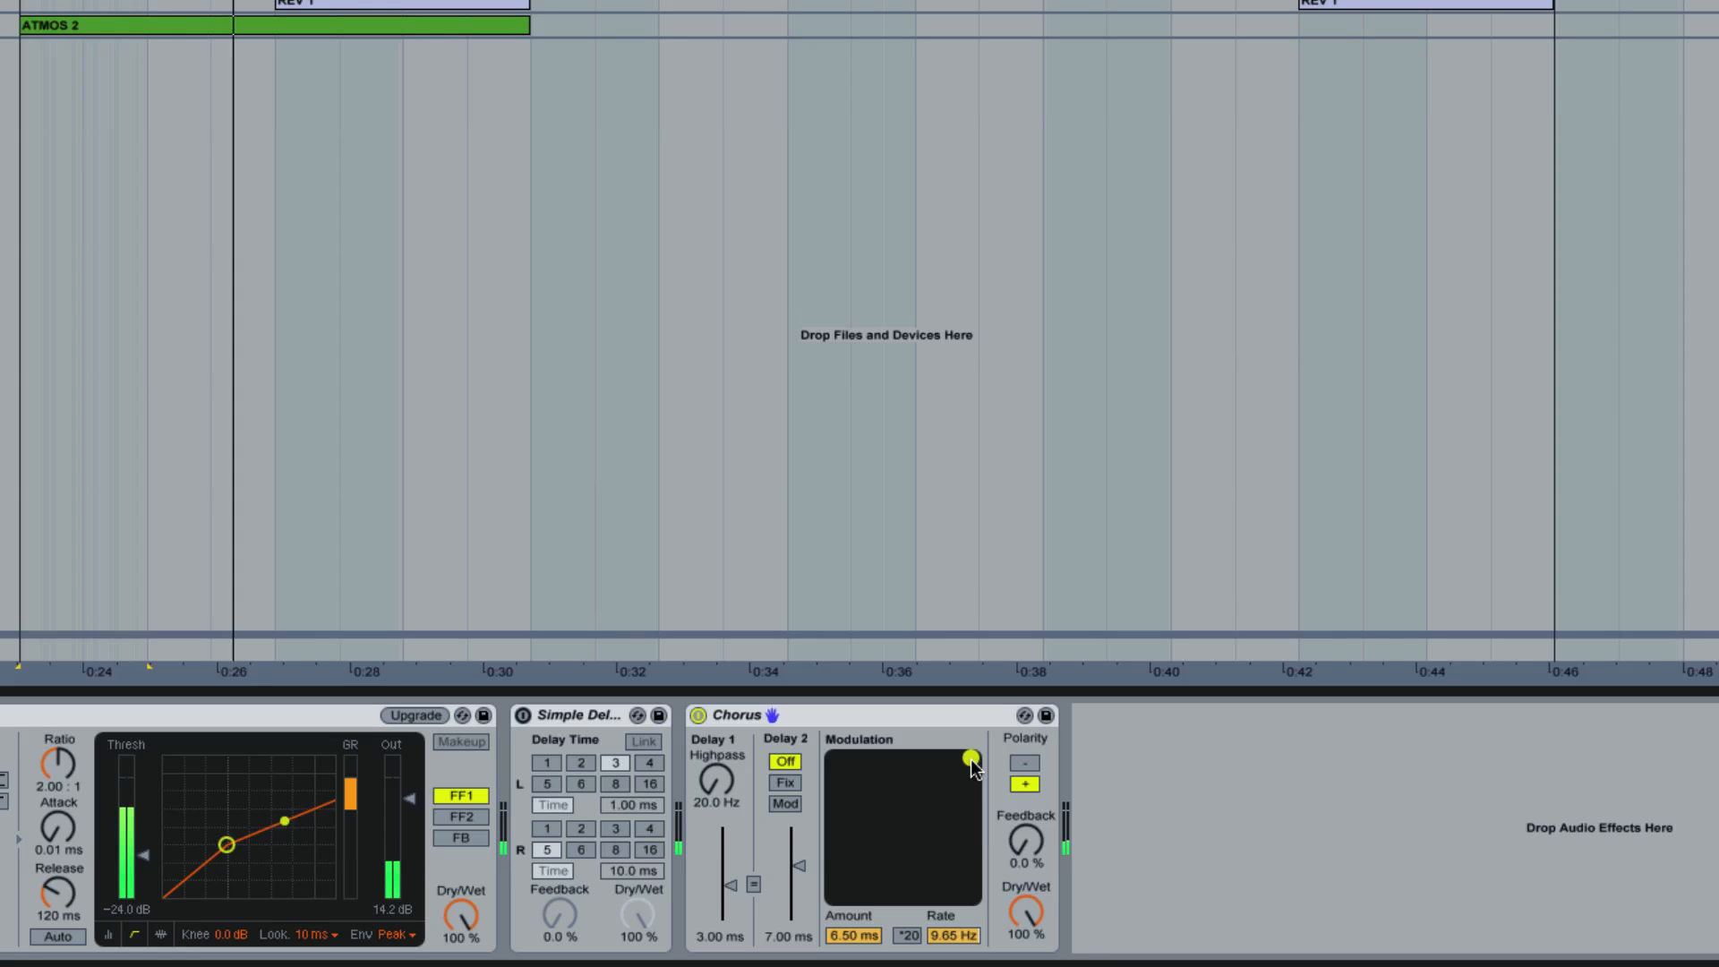
pyautogui.press('space')
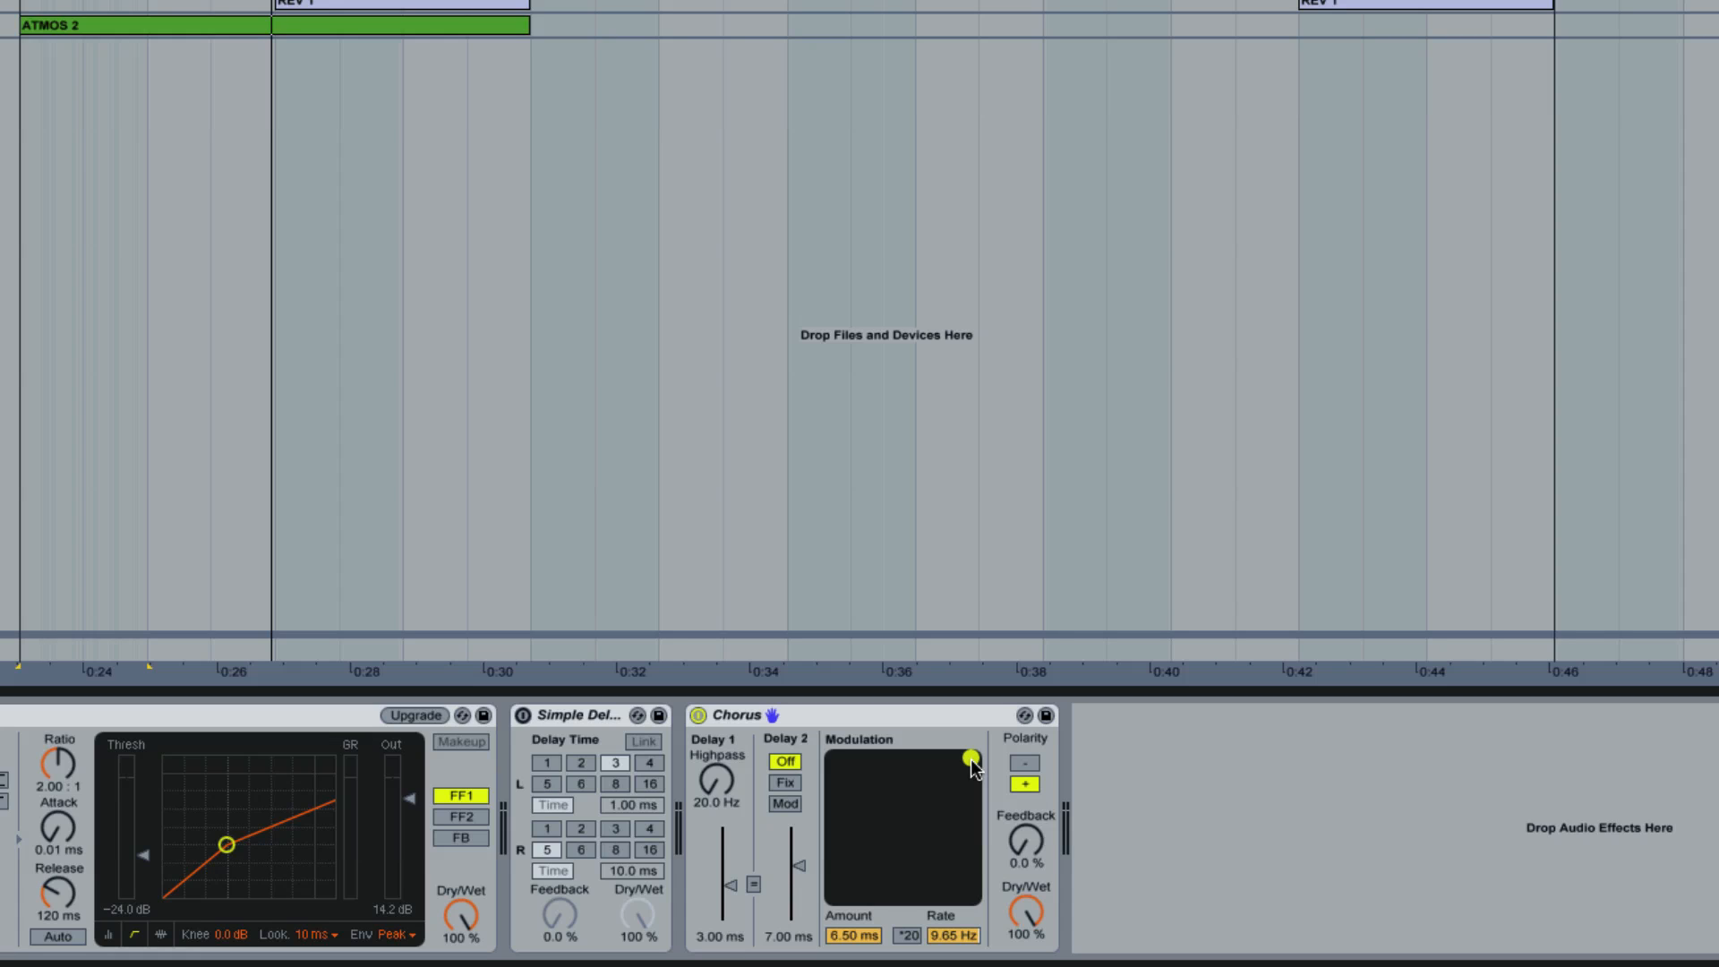
pyautogui.moveTo(972, 761); pyautogui.dragTo(909, 760)
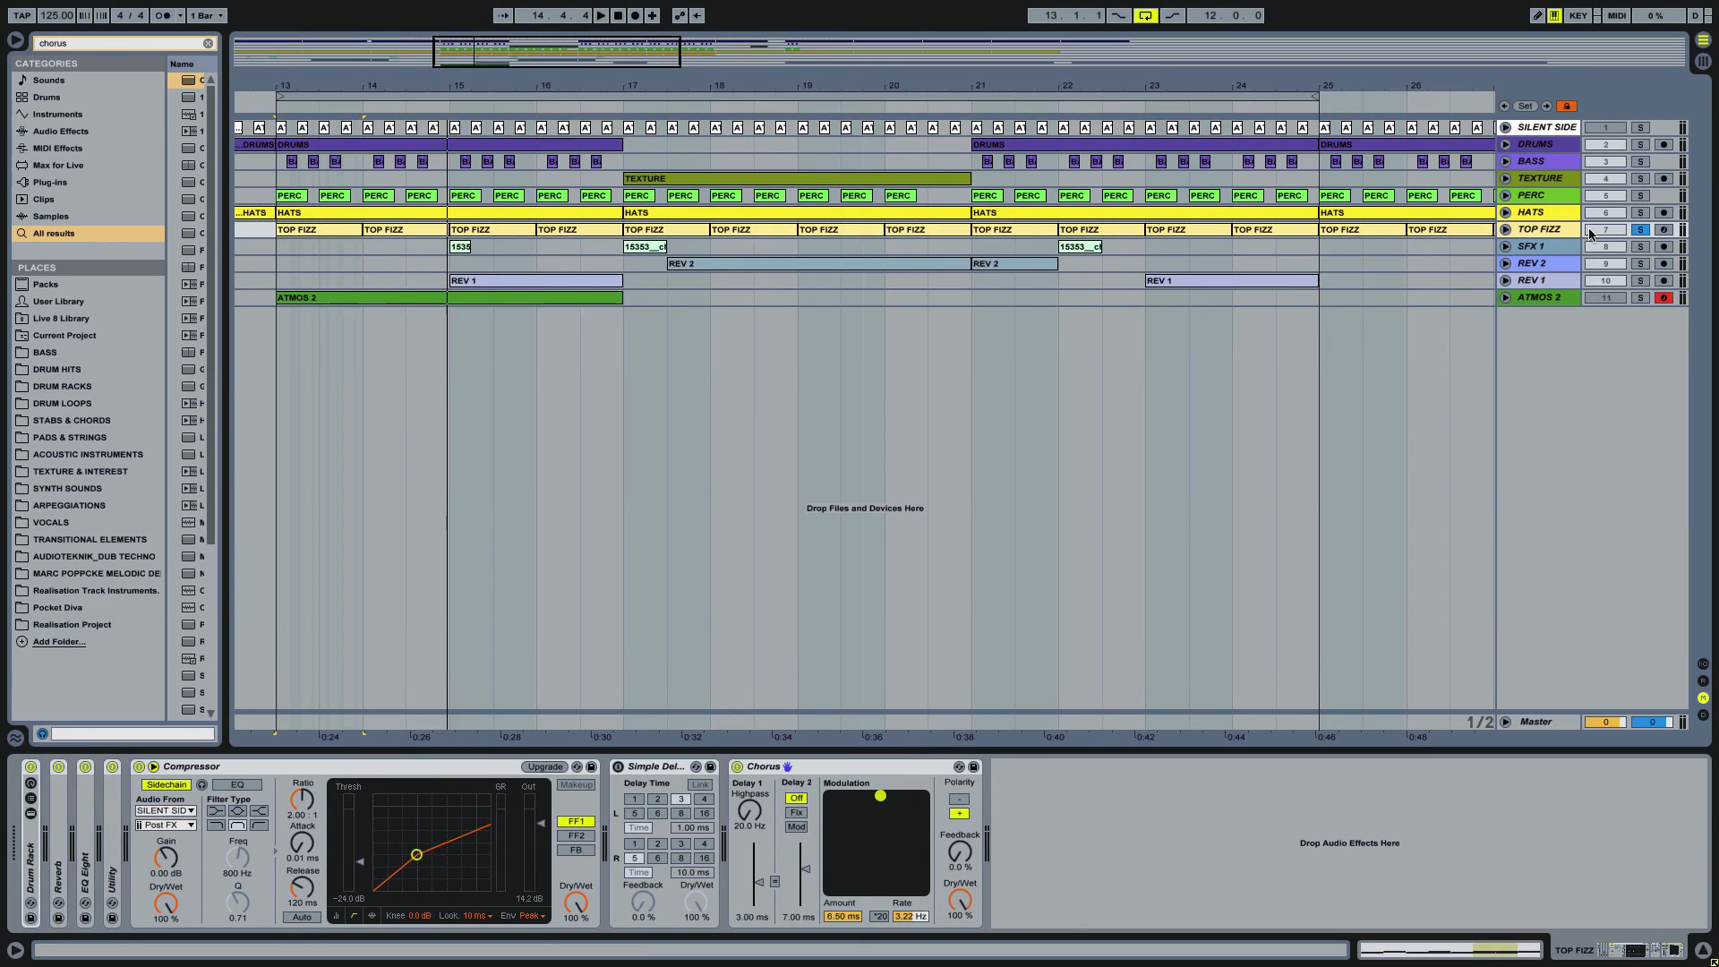
# Step: Solo DRUMS, BASS and TOP FIZZ together, play them and lower the Chorus modulation rate to 1.59 Hz
pyautogui.click(1644, 231)
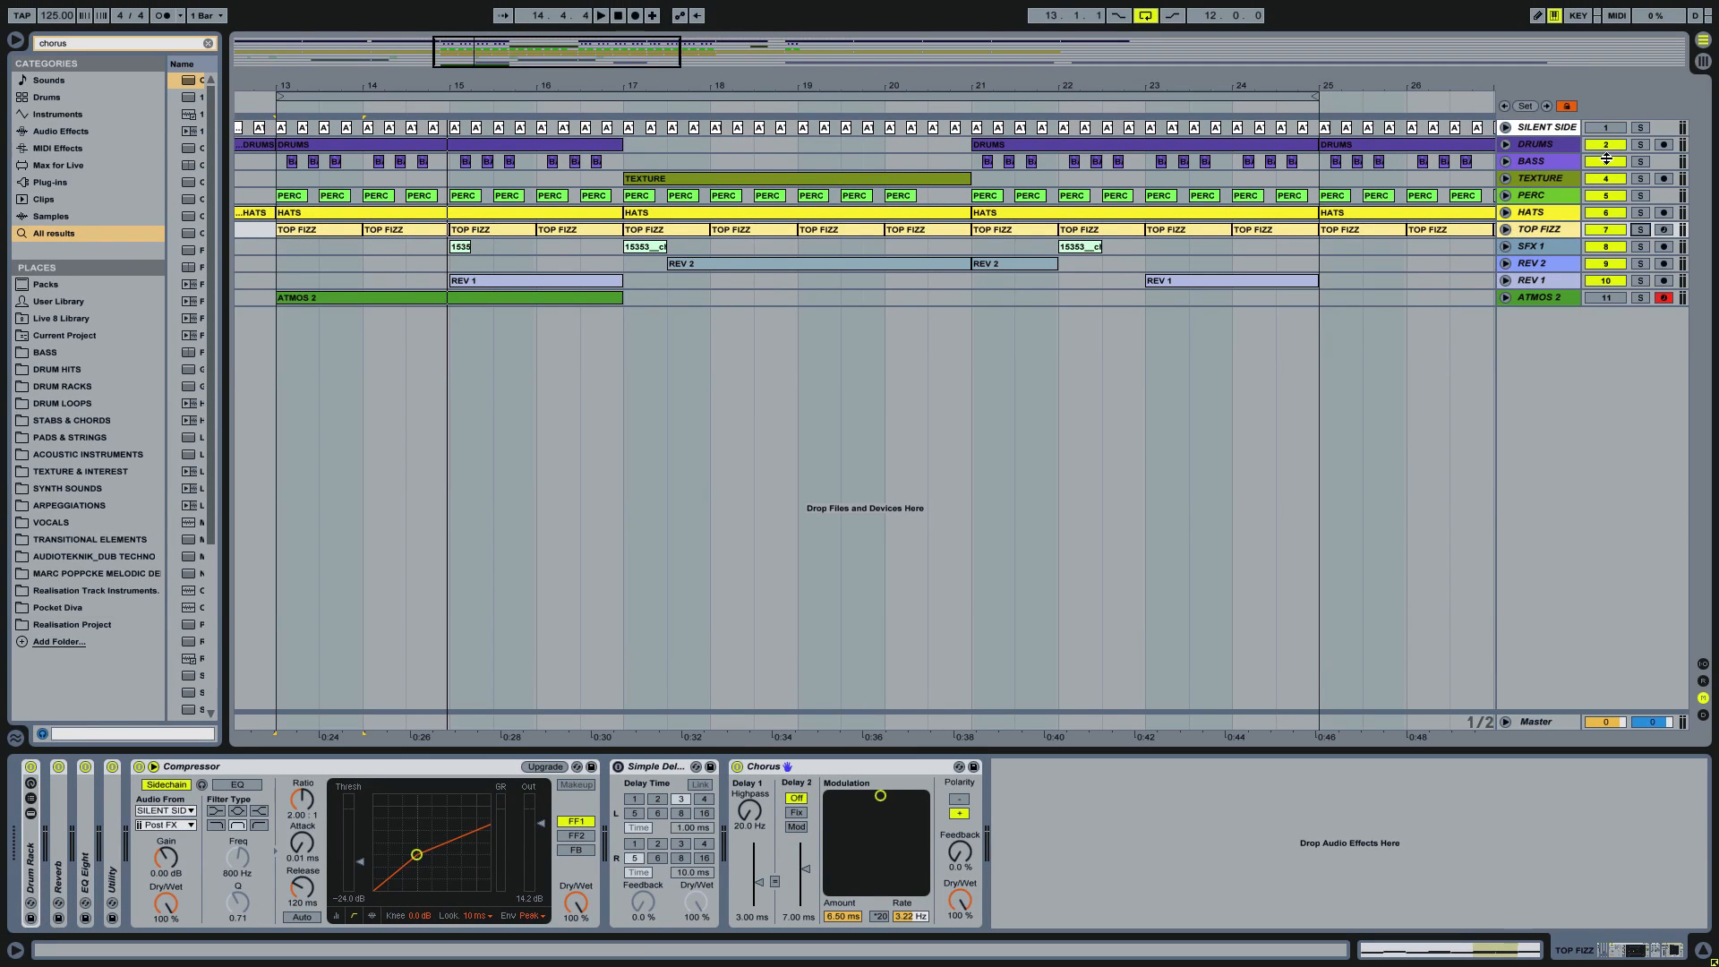
pyautogui.keyDown('ctrl'); pyautogui.click(1642, 141); pyautogui.keyUp('ctrl')
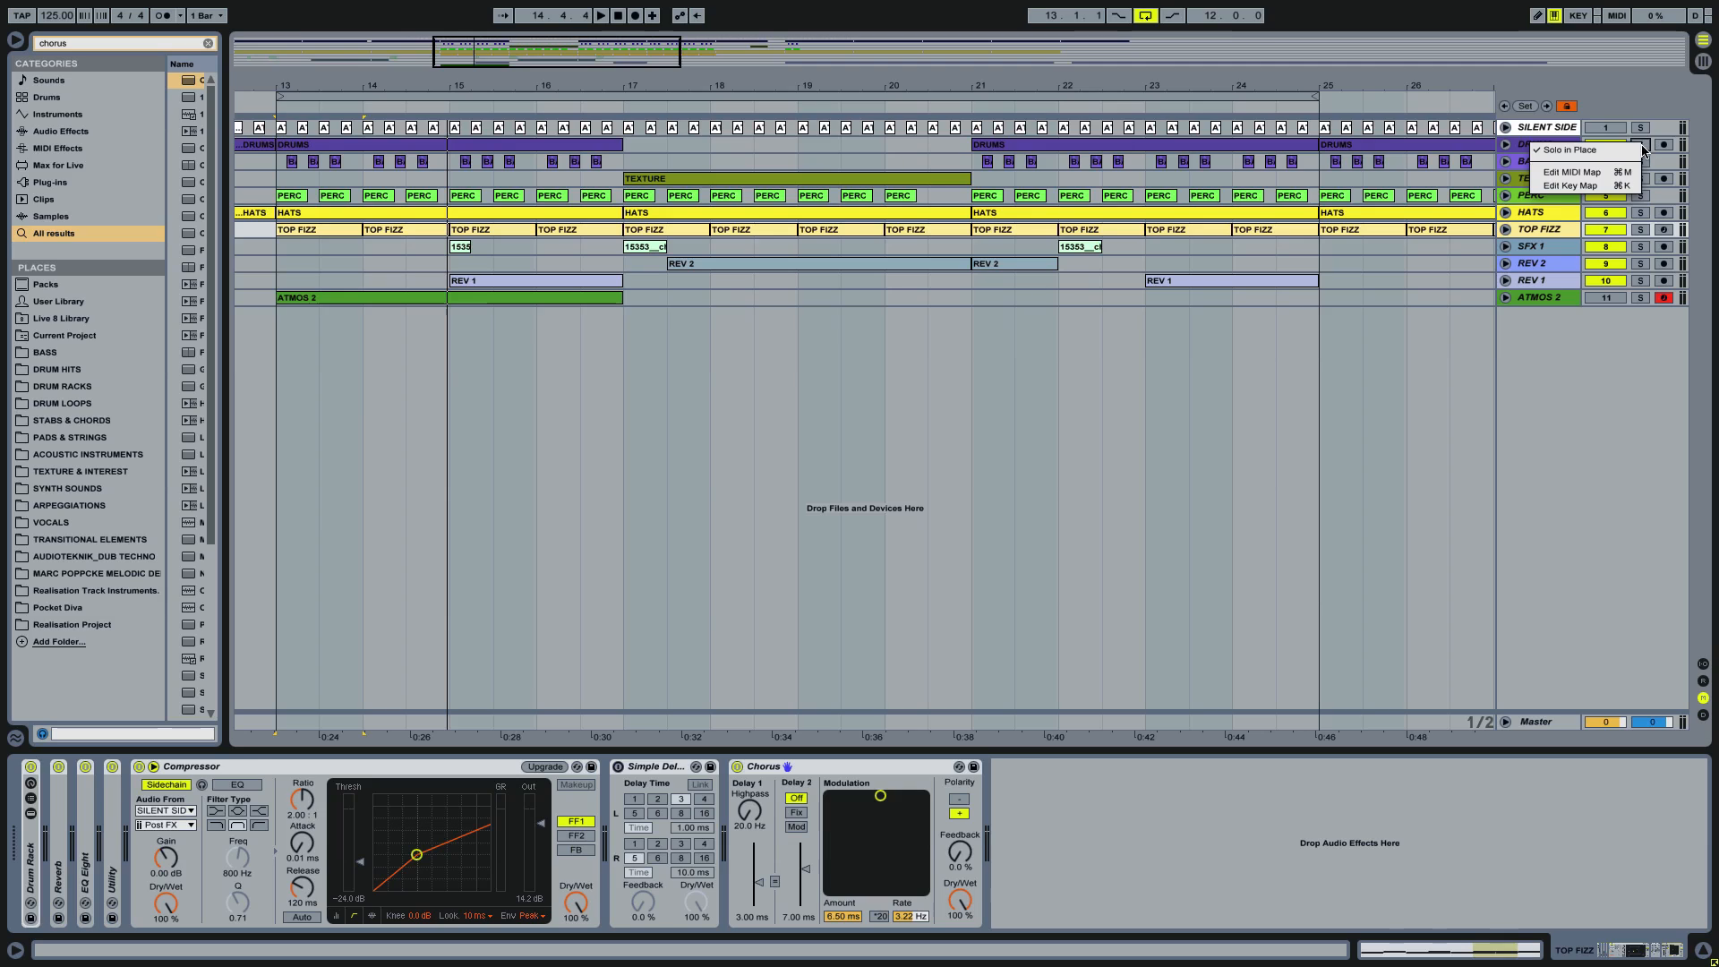
pyautogui.click(1646, 146)
pyautogui.click(1645, 146)
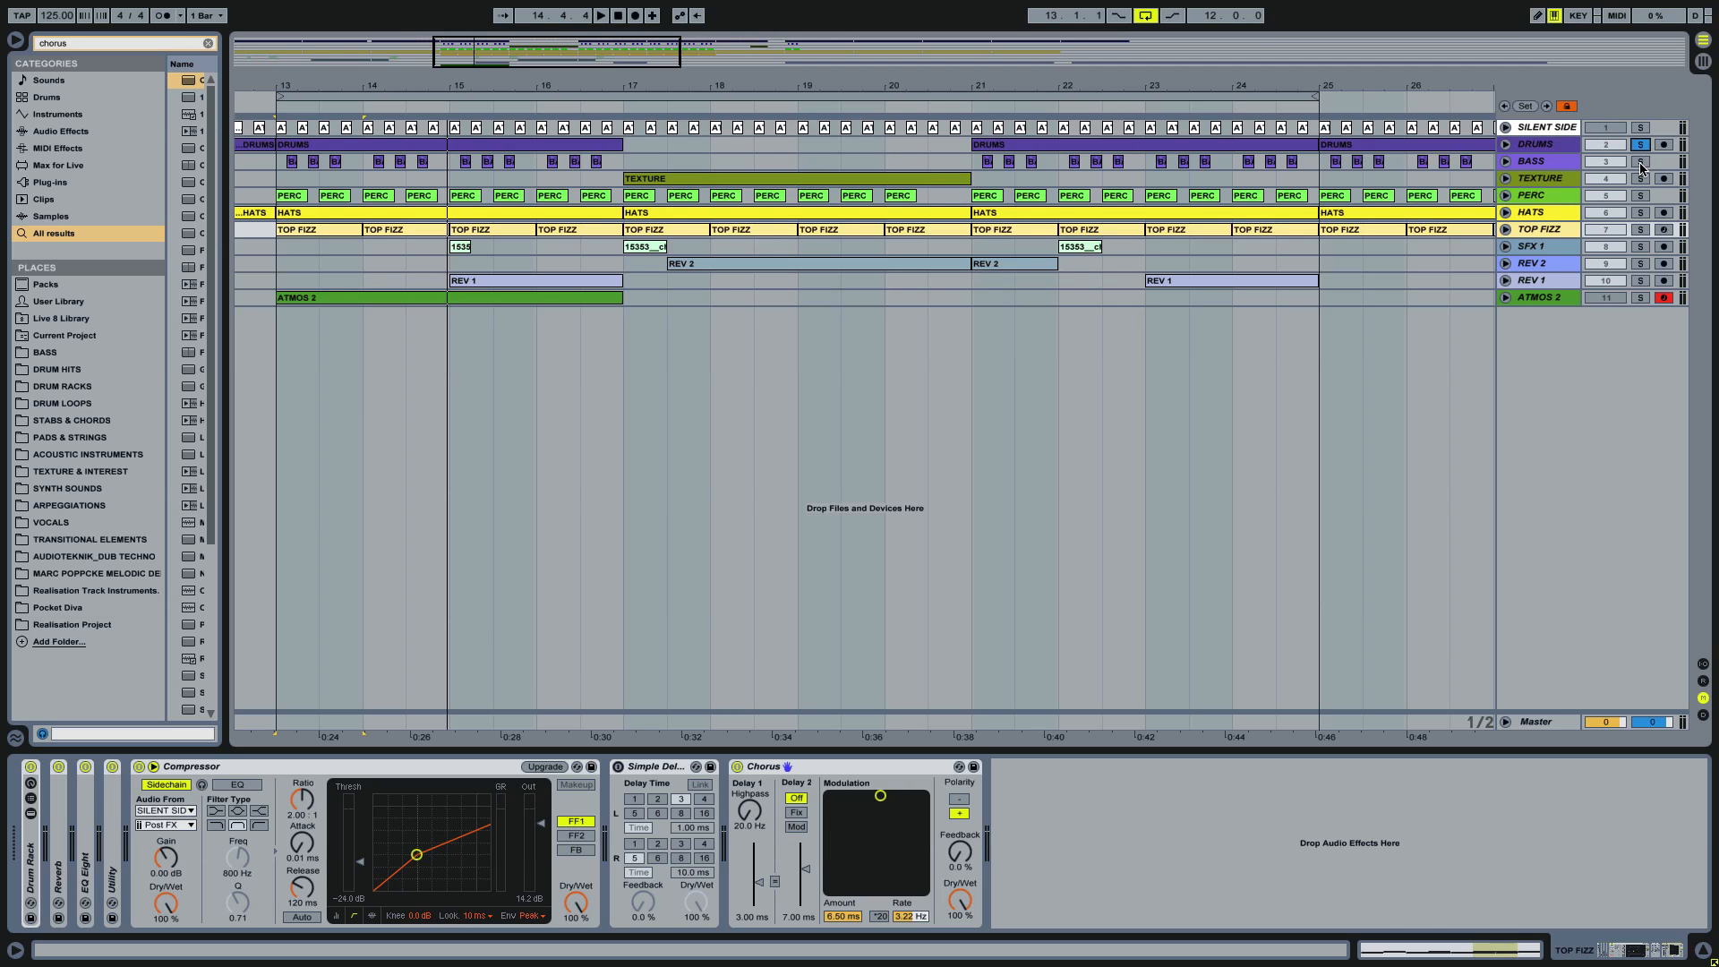
pyautogui.click(1642, 162)
pyautogui.click(1641, 230)
pyautogui.press('space')
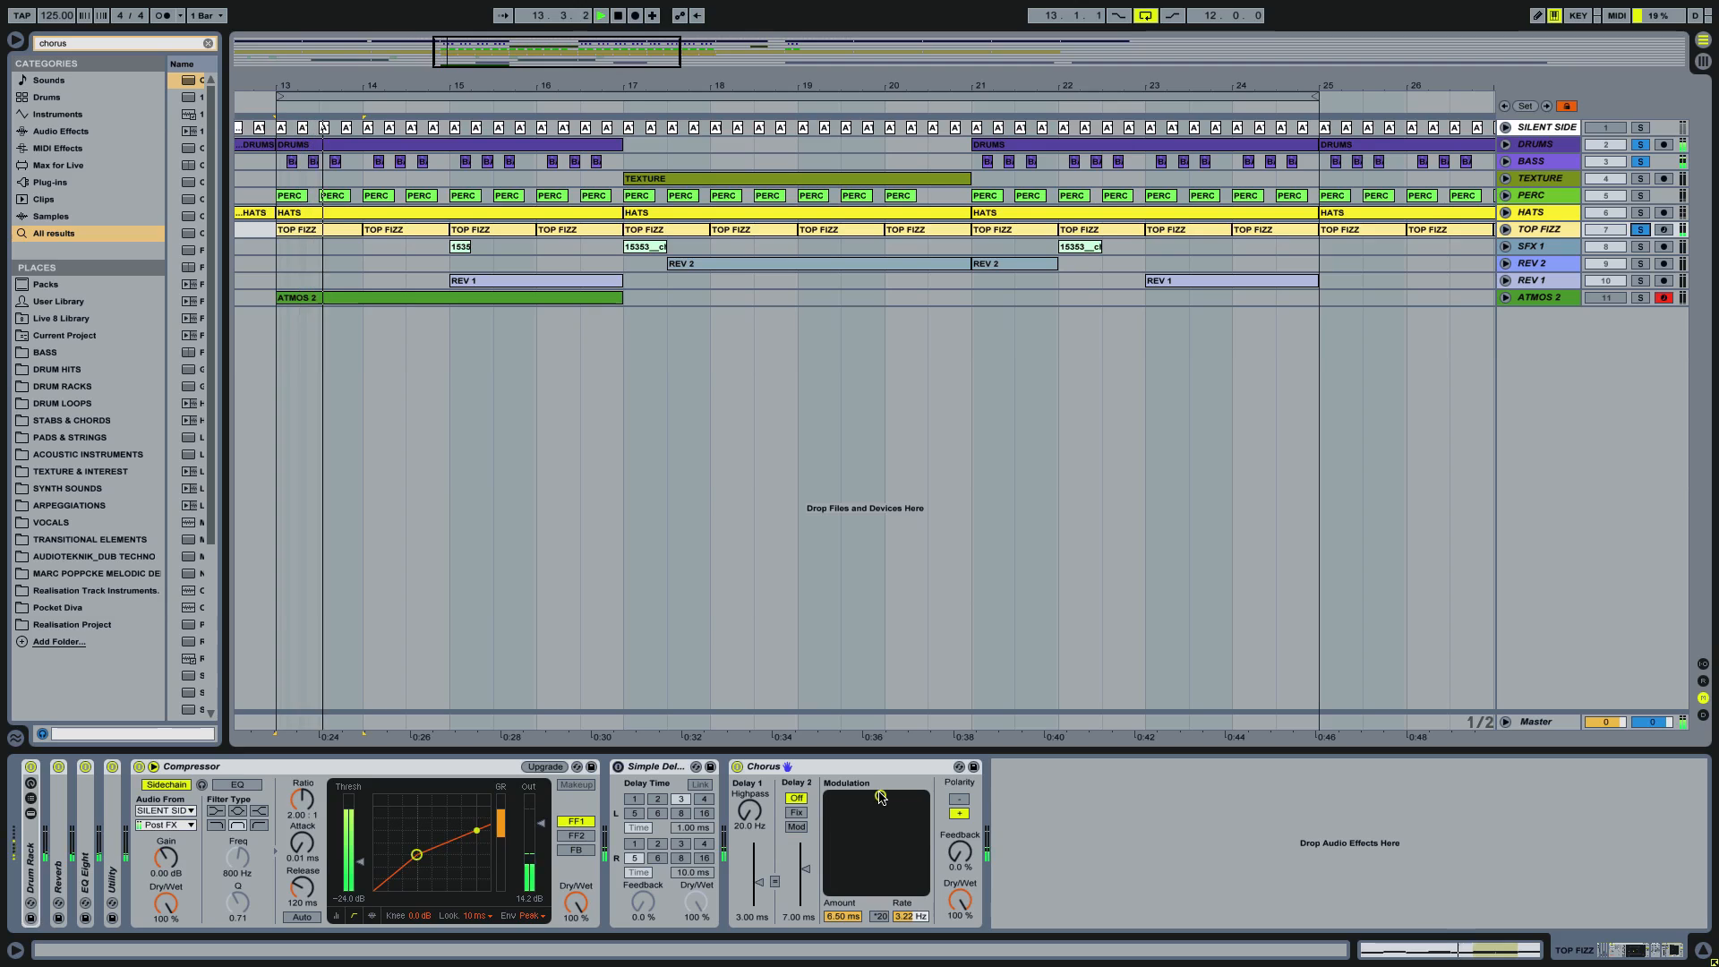
pyautogui.moveTo(881, 795); pyautogui.dragTo(862, 793)
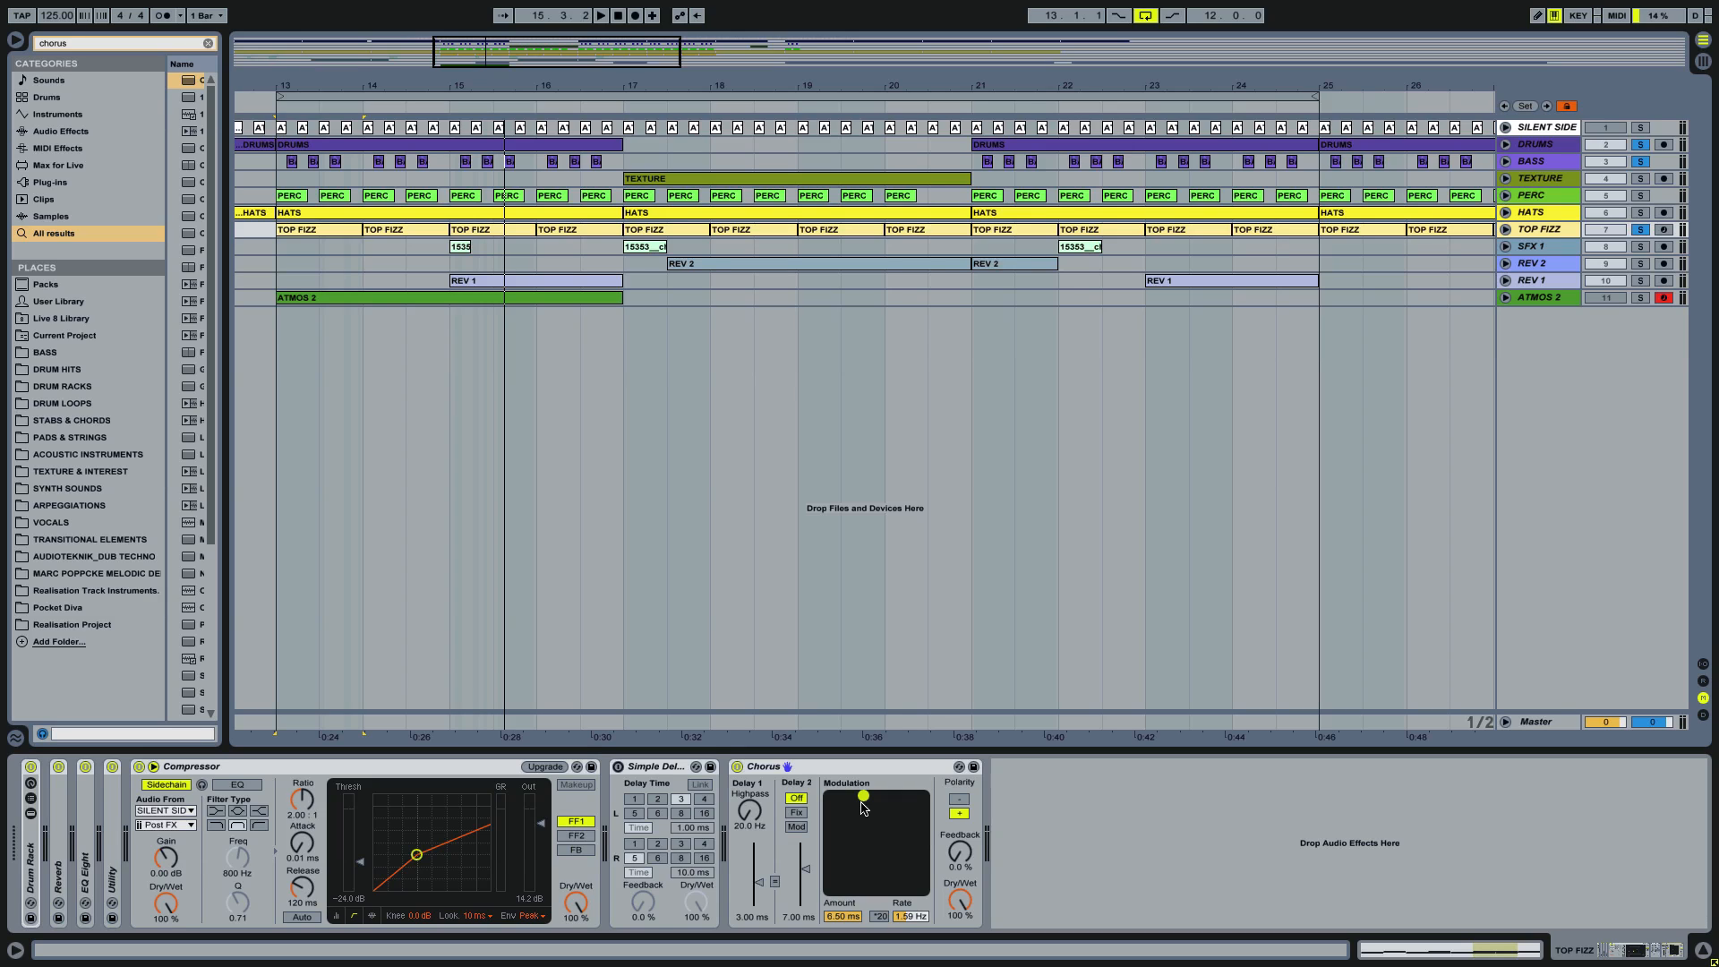
# Step: Play HATS soloed, switch the solo to TOP FIZZ and set its Chorus modulation to 0.67 ms amount and 1.67 Hz rate
pyautogui.click(1640, 212)
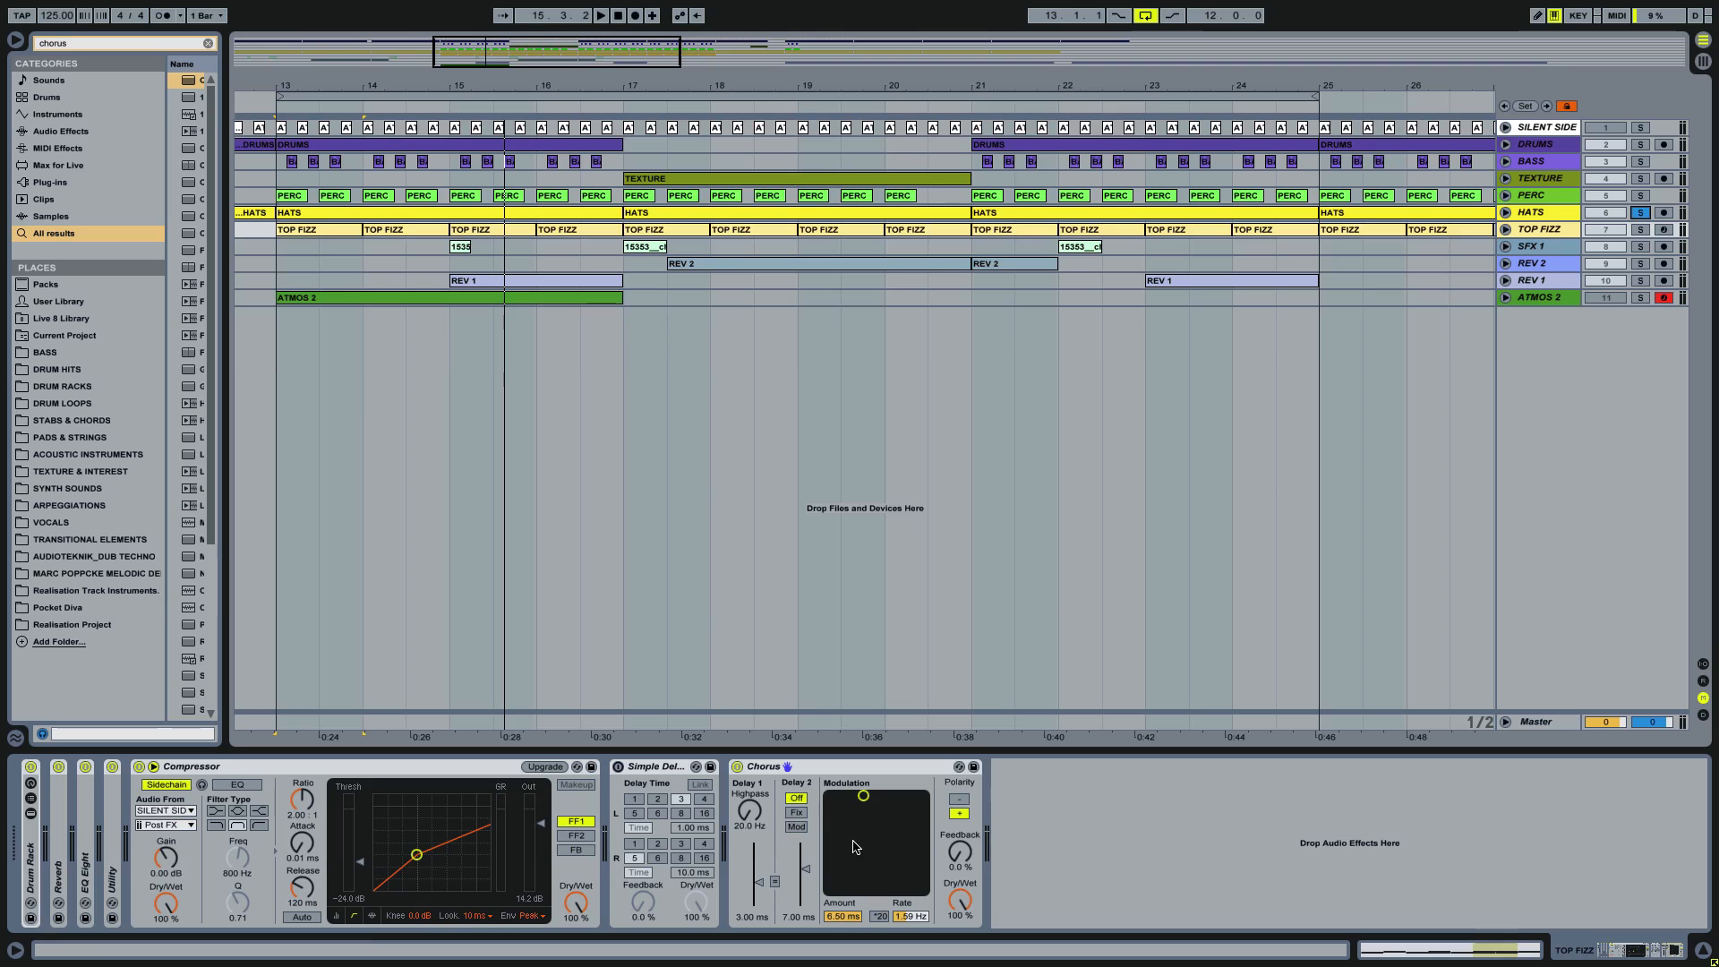
pyautogui.press('space')
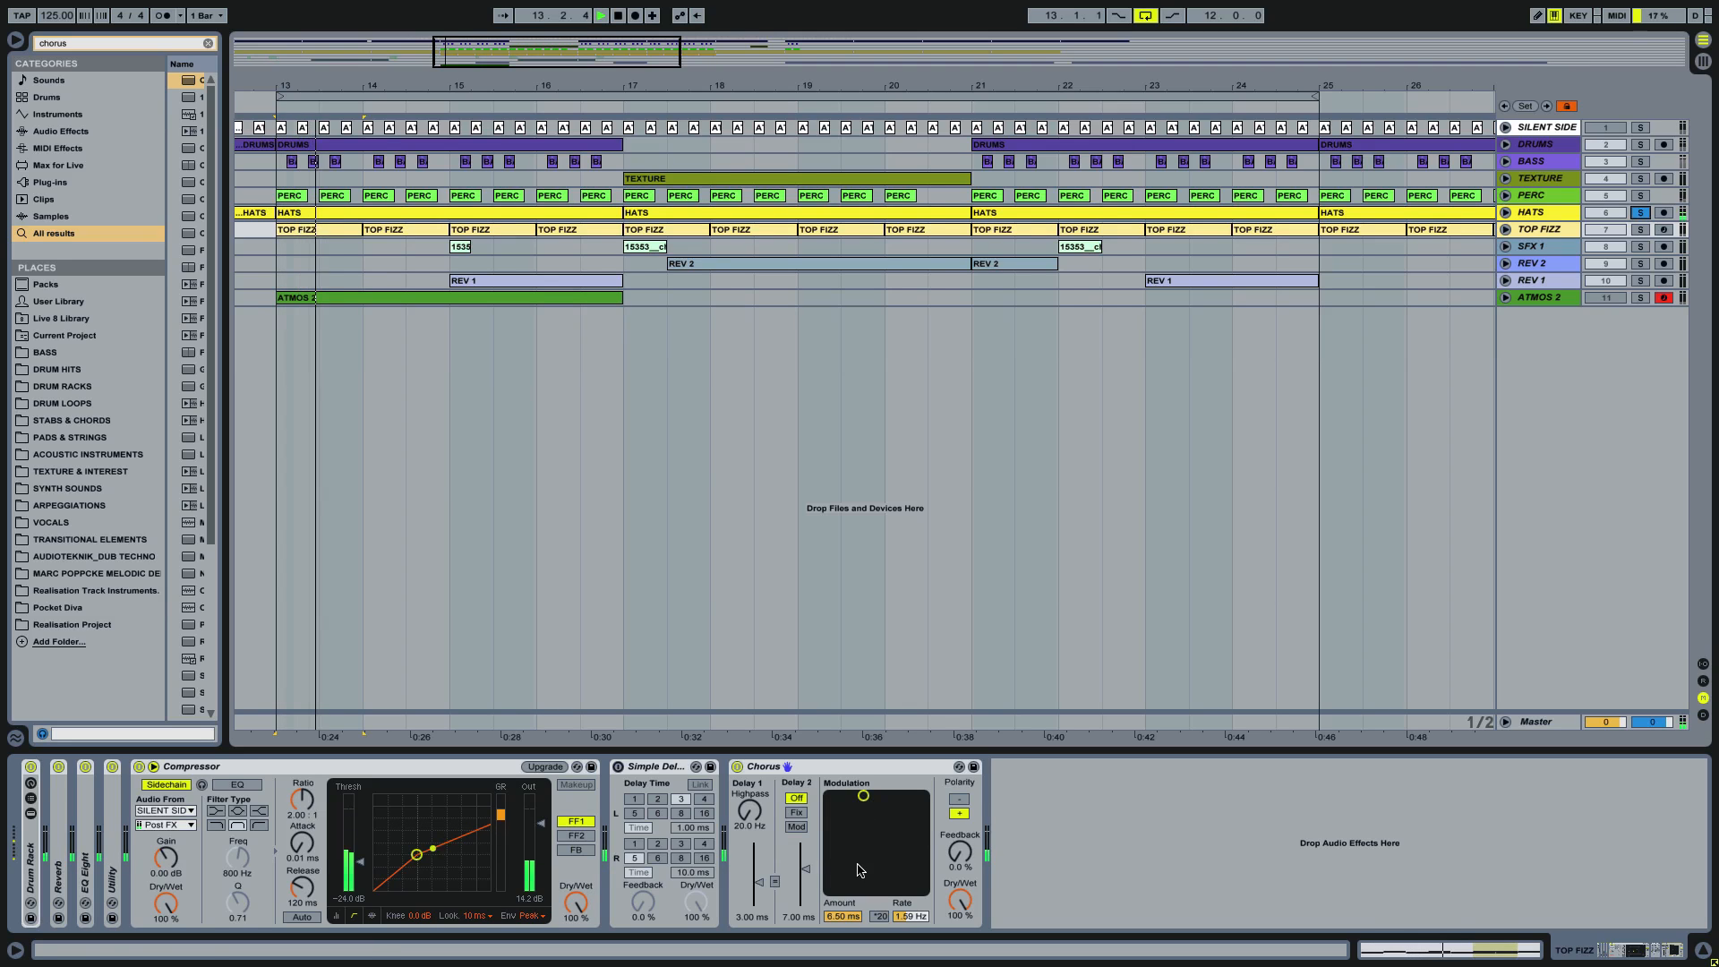
pyautogui.click(1640, 229)
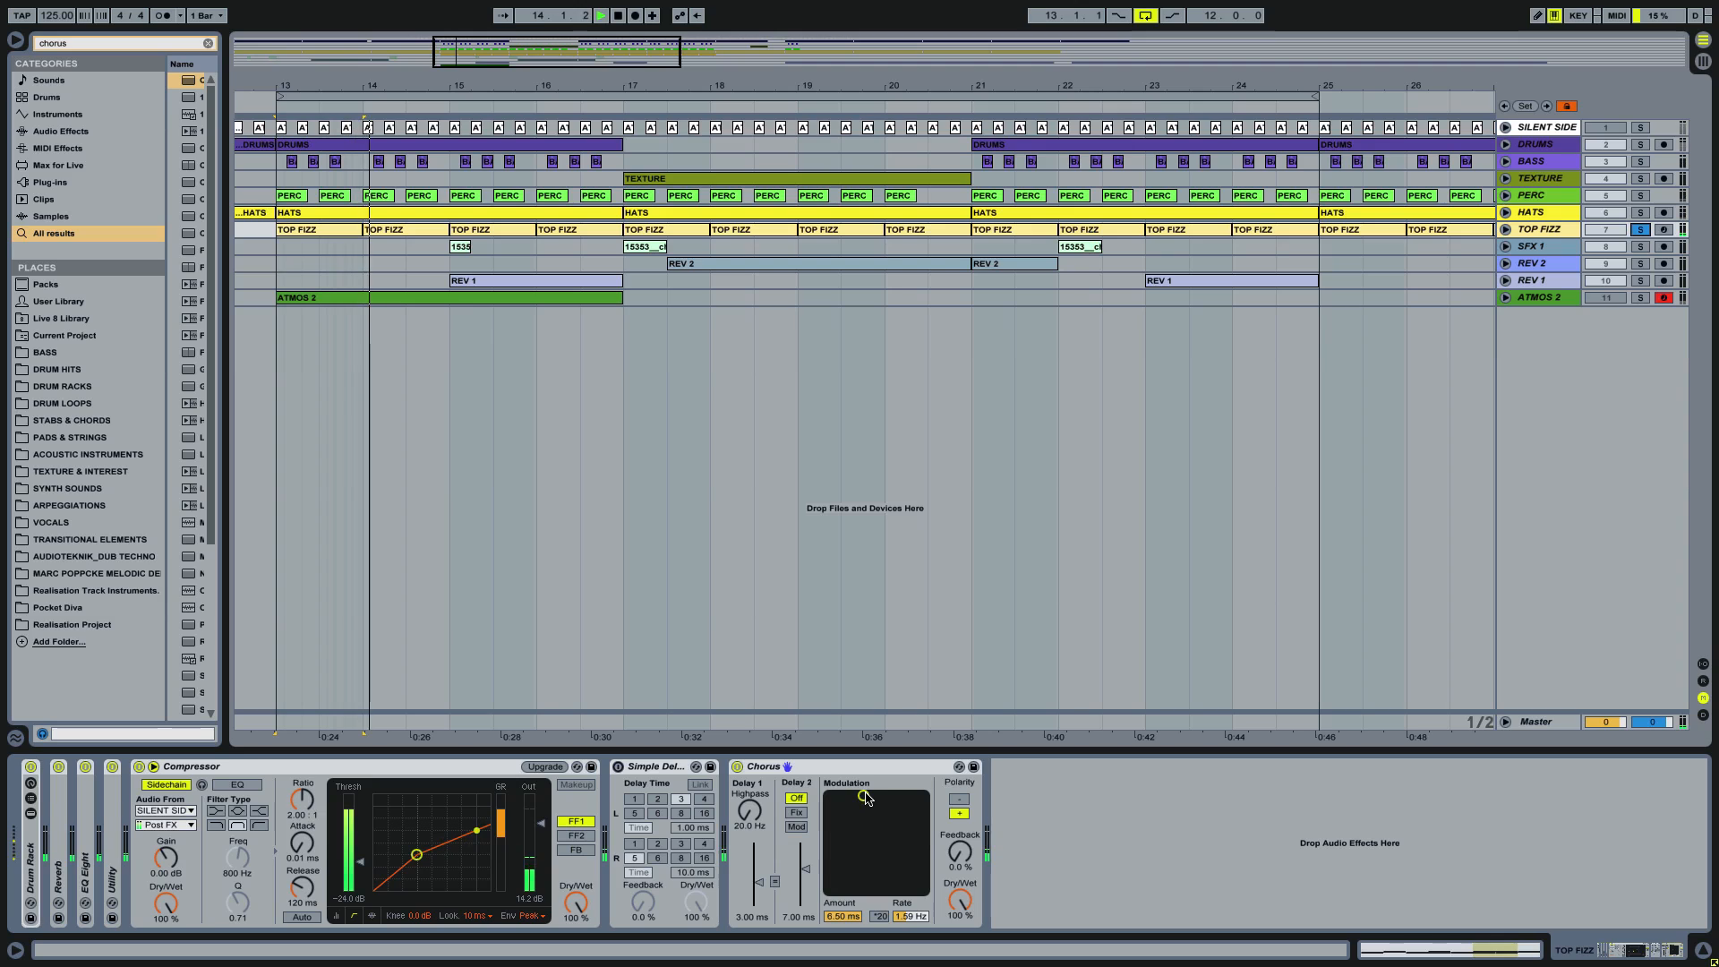
pyautogui.moveTo(865, 792); pyautogui.dragTo(865, 861)
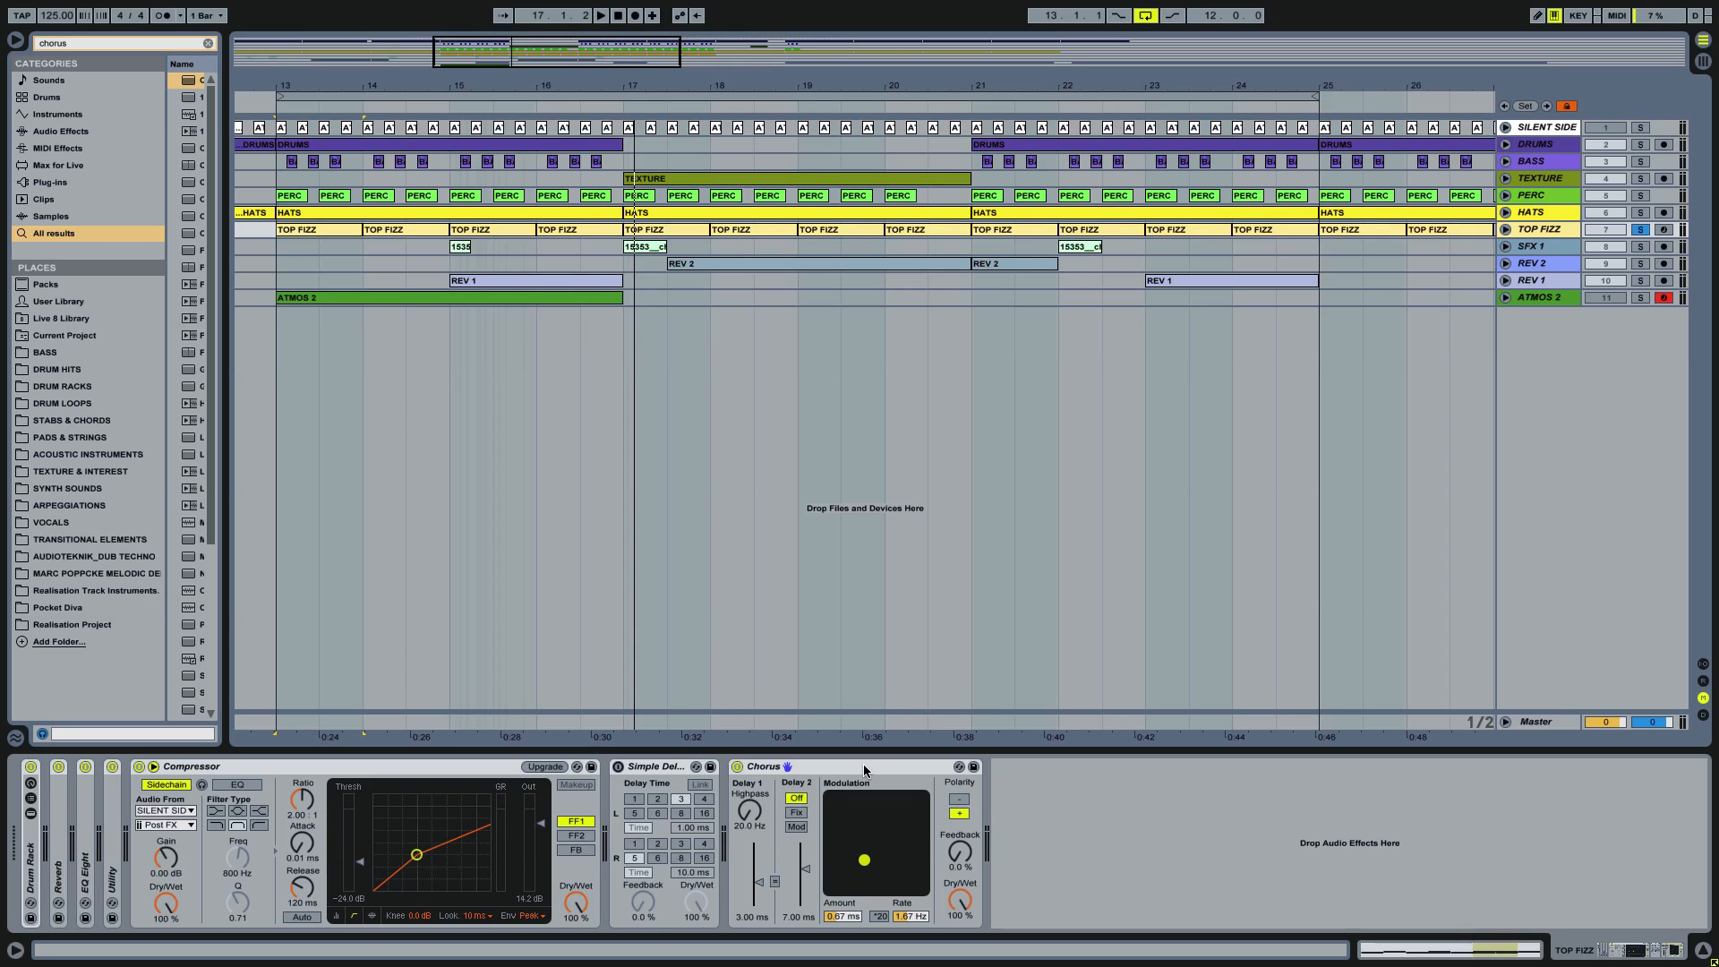
# Step: Compare the soloed TOP FIZZ with Chorus bypassed and active during playback, and raise the Chorus modulation amount to 1.22 ms
pyautogui.click(737, 767)
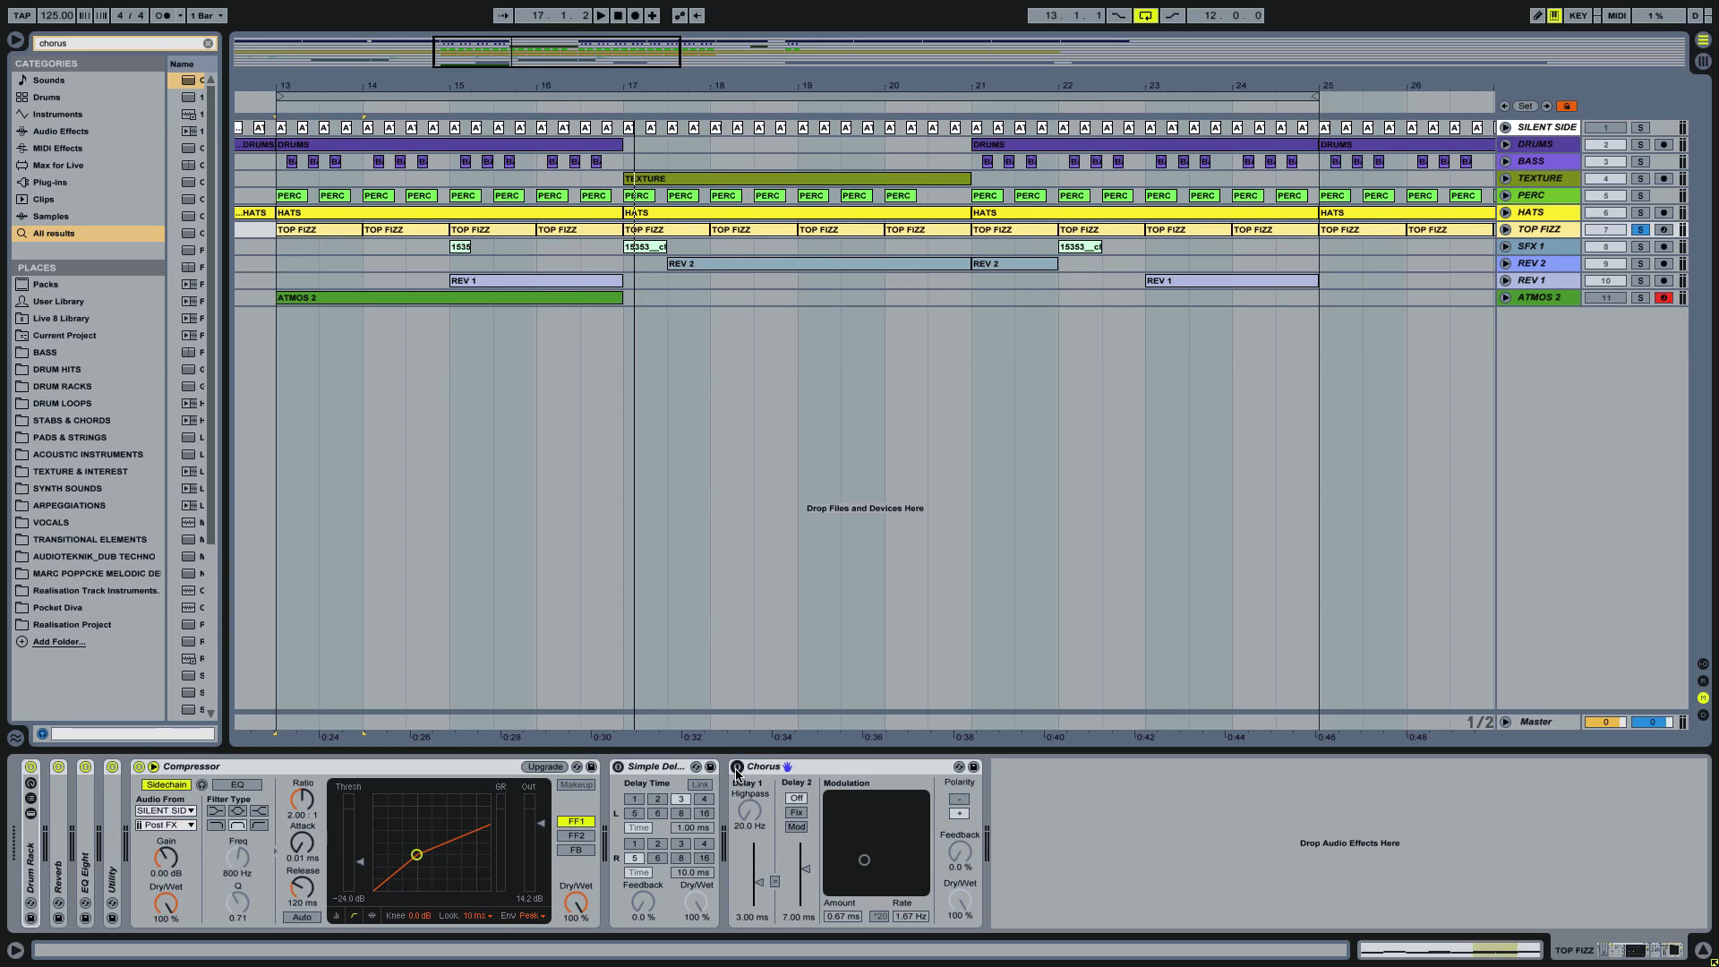
pyautogui.press('space')
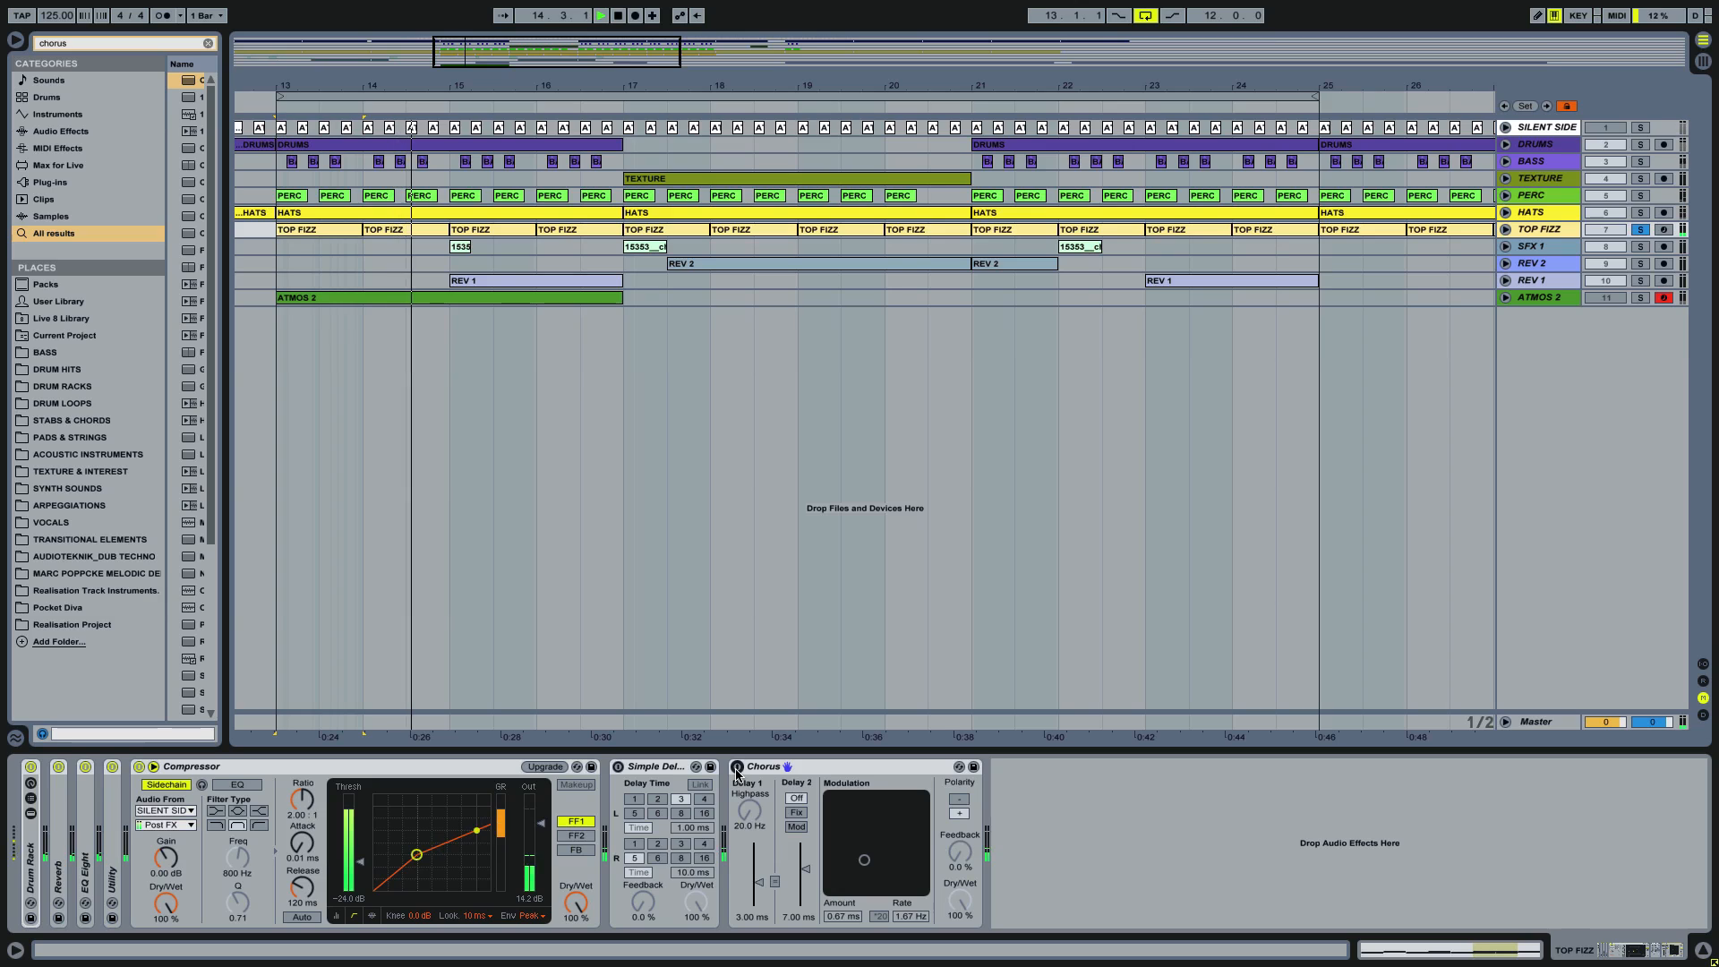
pyautogui.click(736, 767)
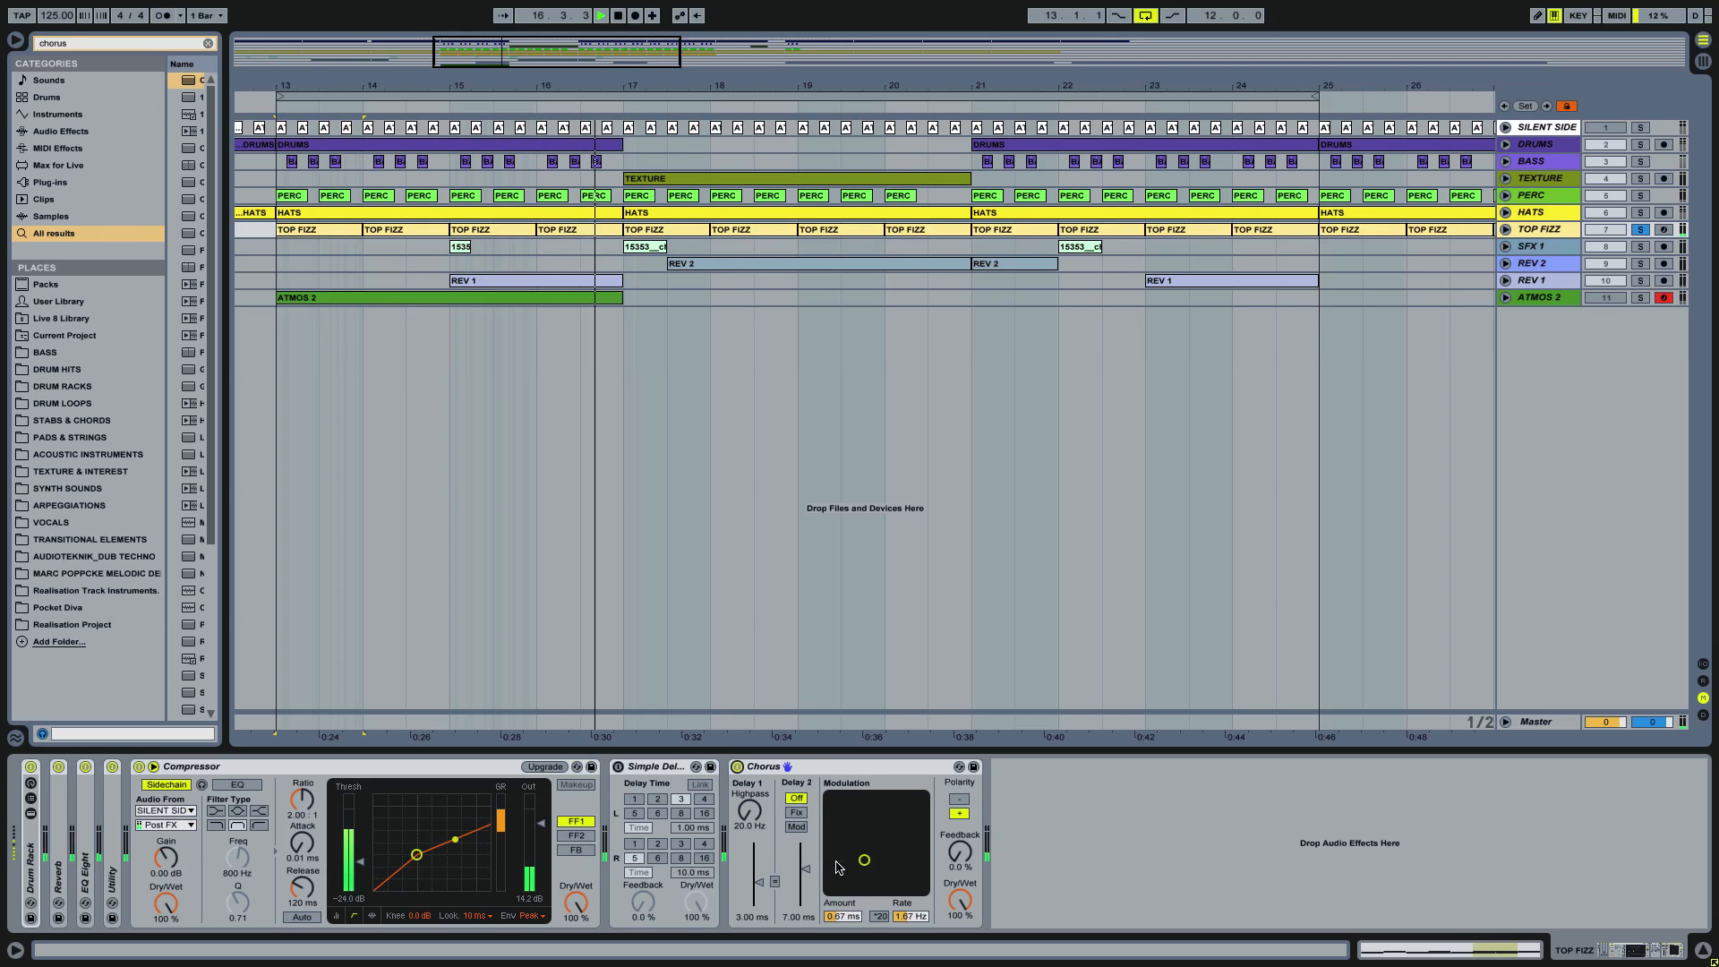
pyautogui.moveTo(859, 862); pyautogui.dragTo(867, 854)
pyautogui.press('space')
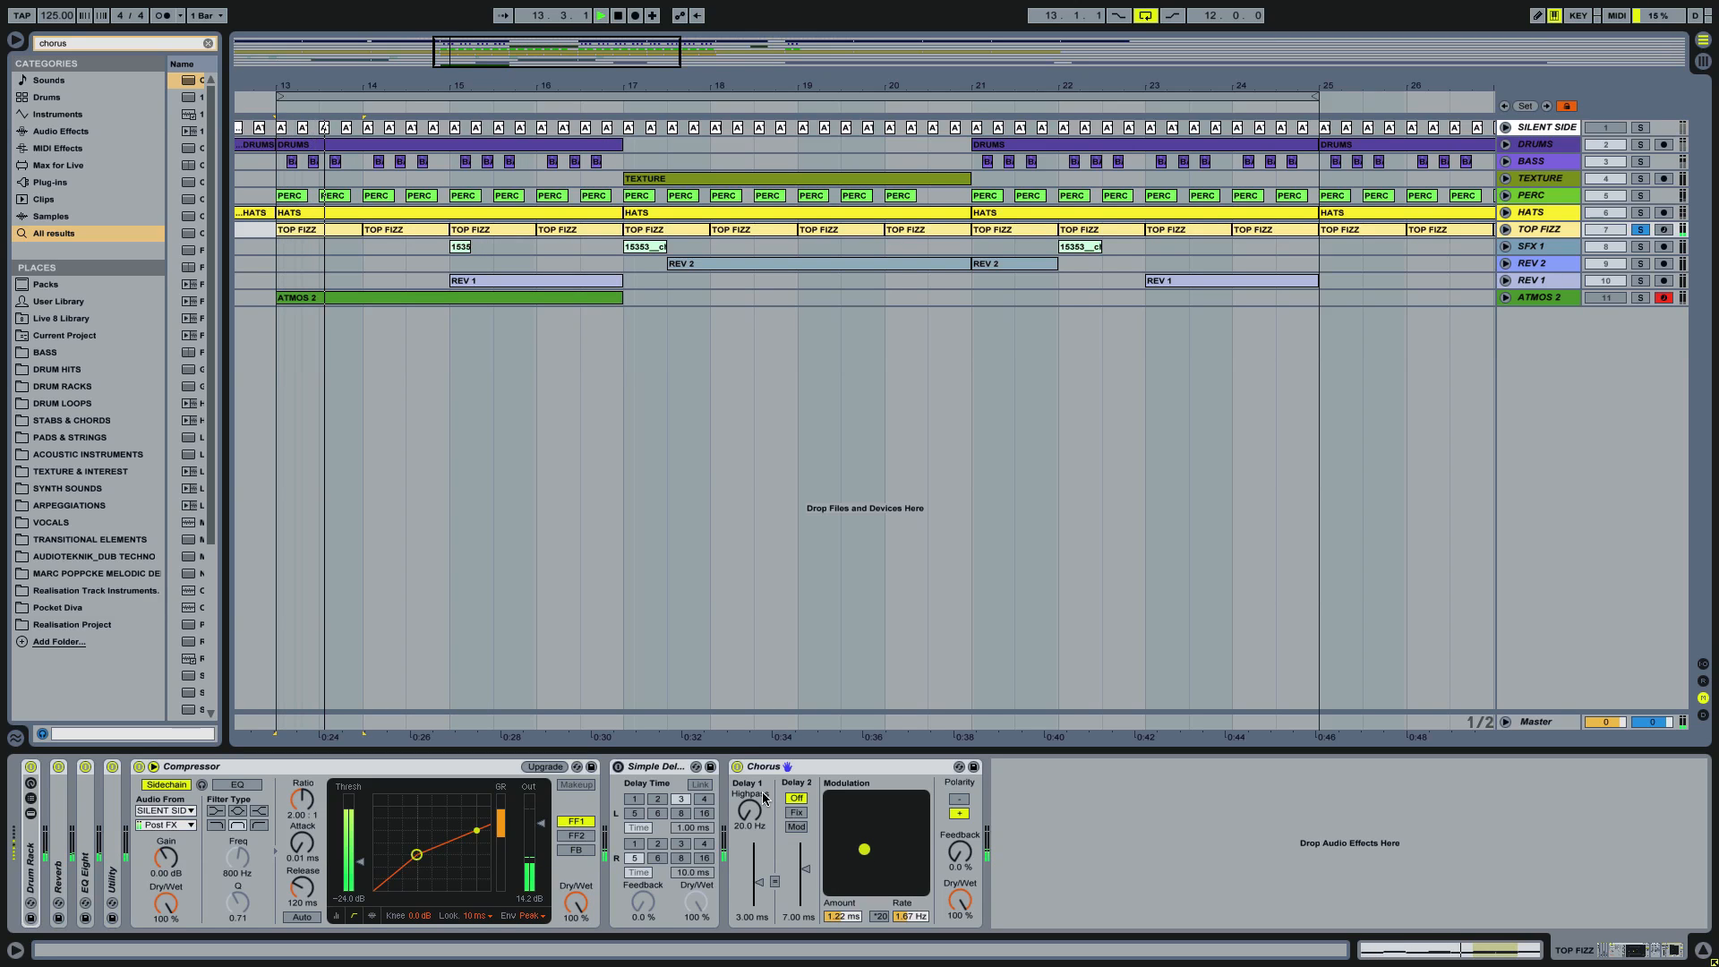
# Step: Compare TOP FIZZ once more without and with Chorus, and leave the Chorus device switched off
pyautogui.click(738, 768)
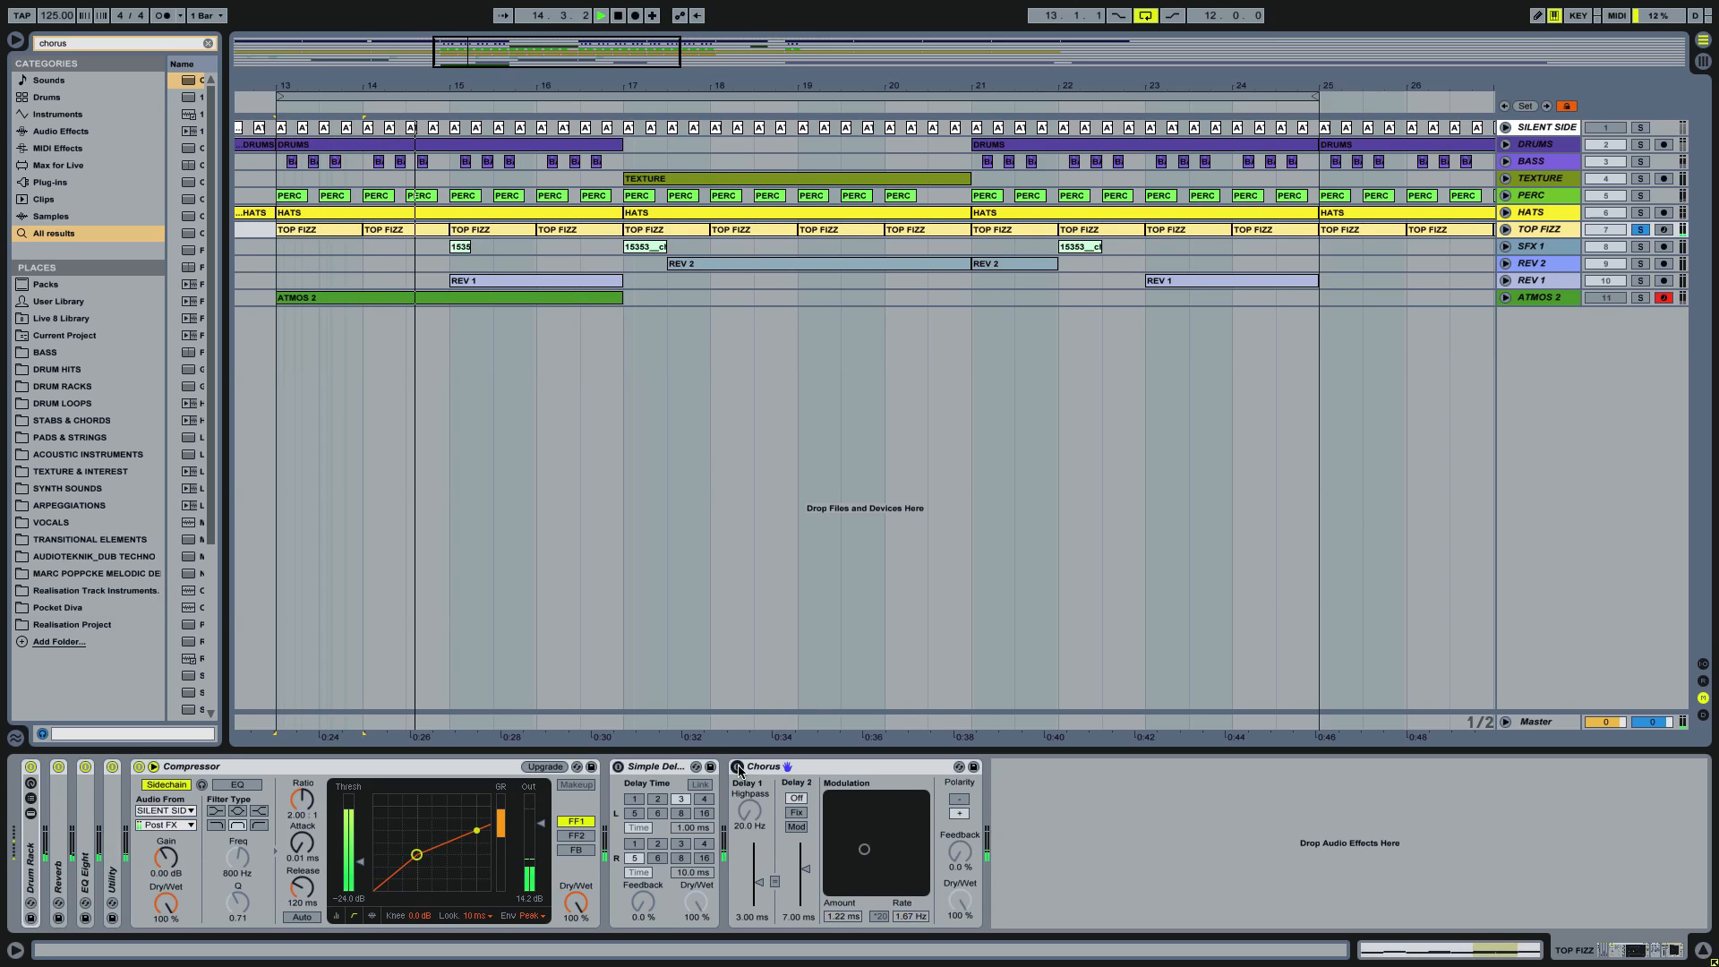
pyautogui.click(739, 767)
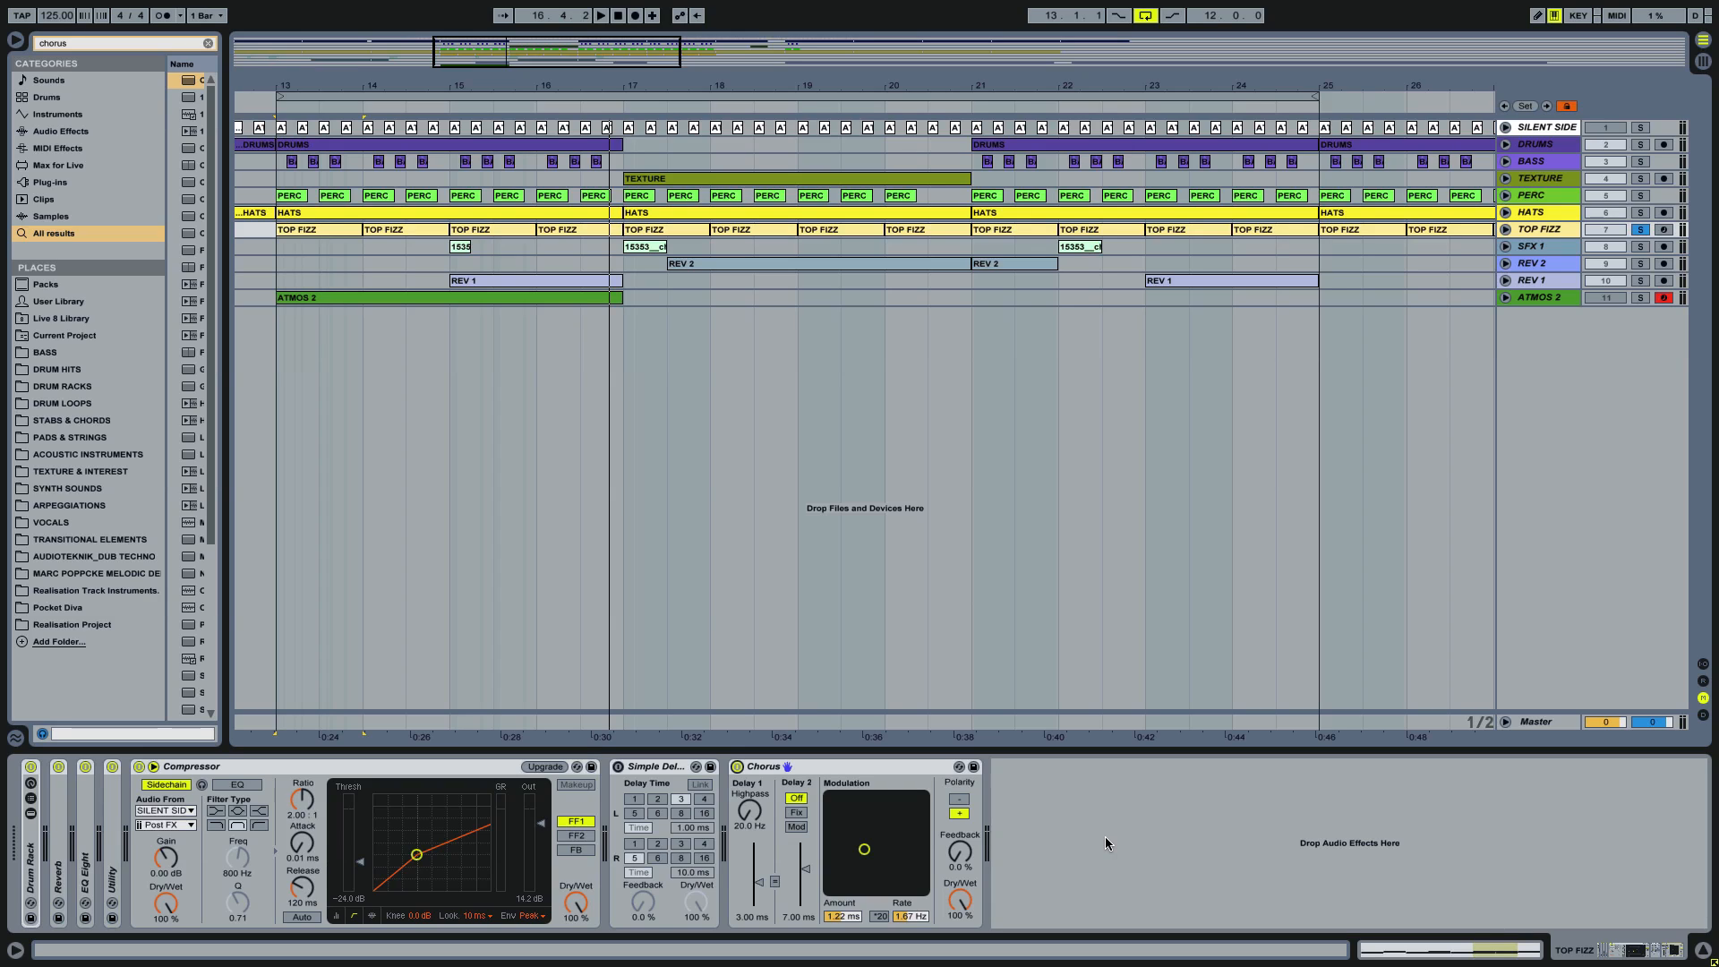
pyautogui.click(767, 770)
pyautogui.click(738, 767)
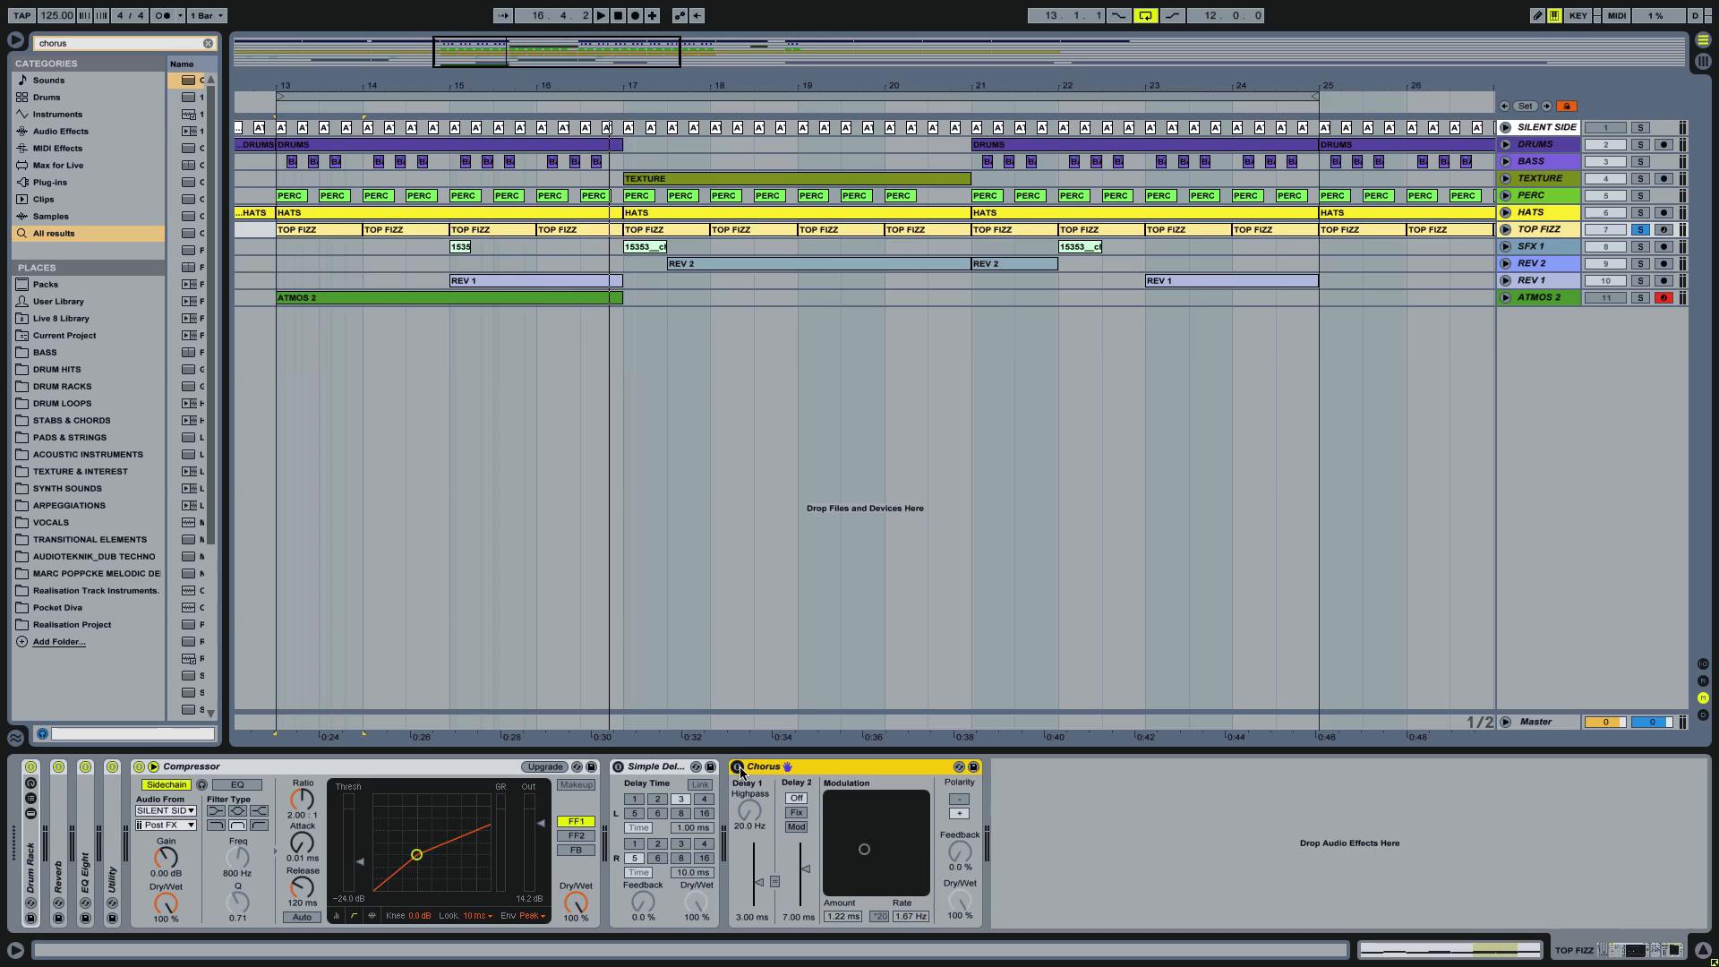
# Step: Unsolo TOP FIZZ, activate the ATMOS 2 track and play the full mix from the start of the ATMOS 2 clip
pyautogui.click(1584, 436)
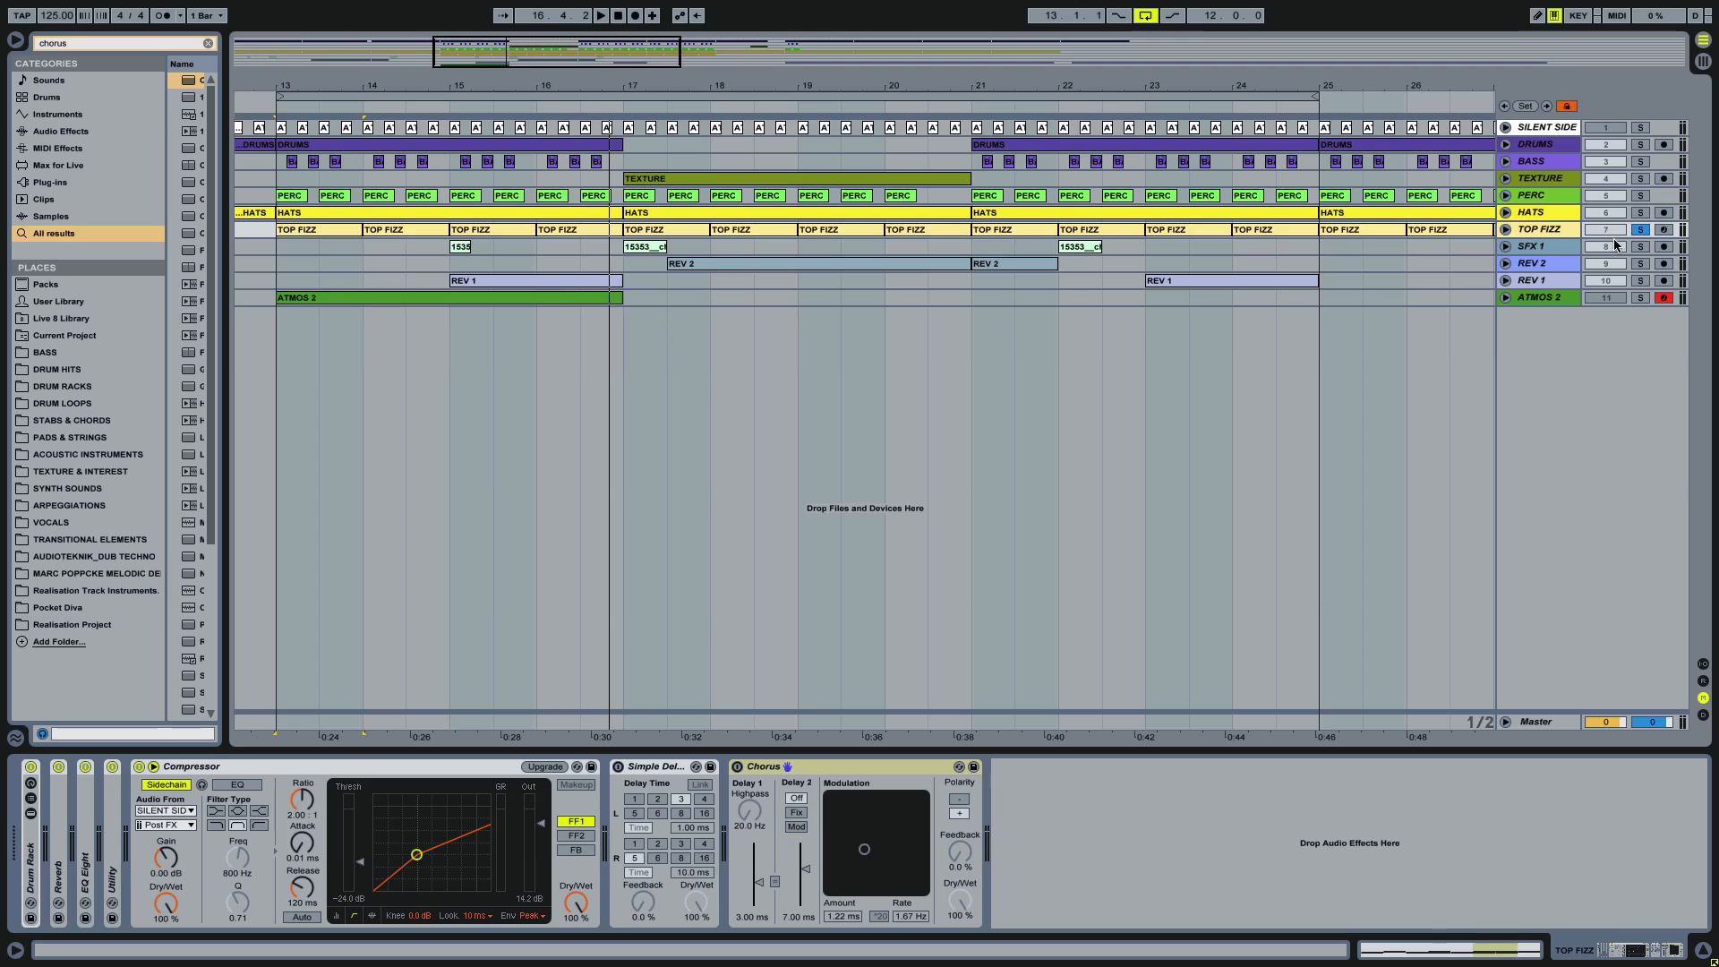
pyautogui.click(1639, 230)
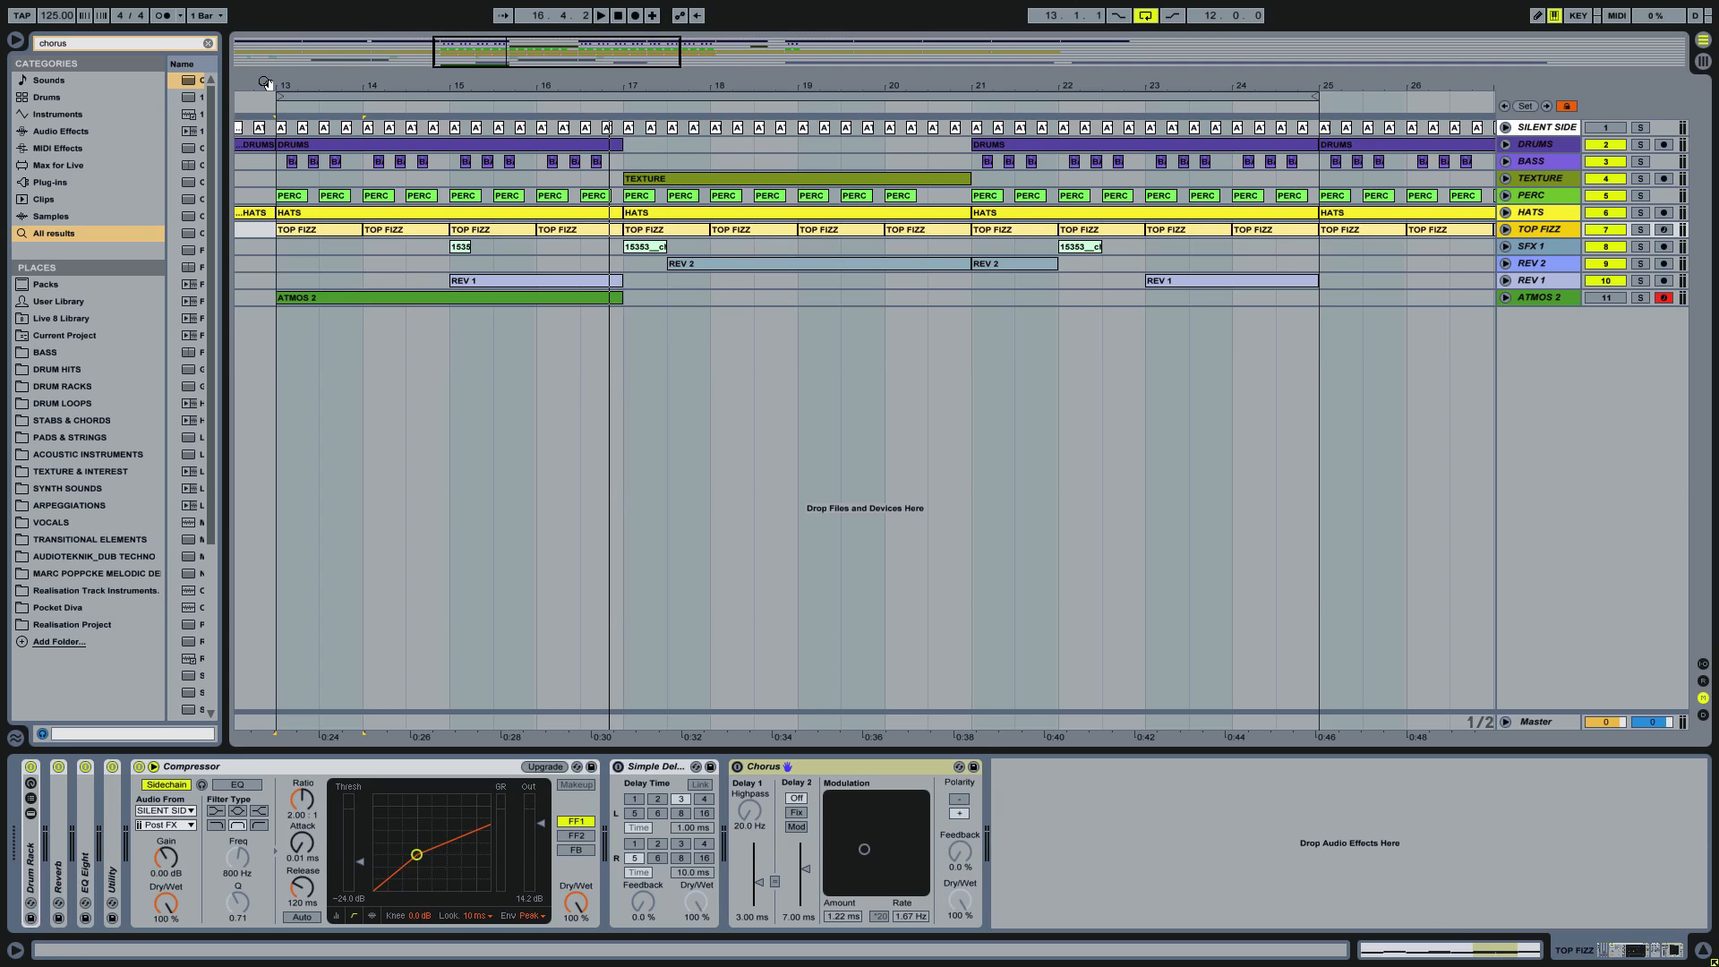
pyautogui.moveTo(280, 82); pyautogui.dragTo(587, 467)
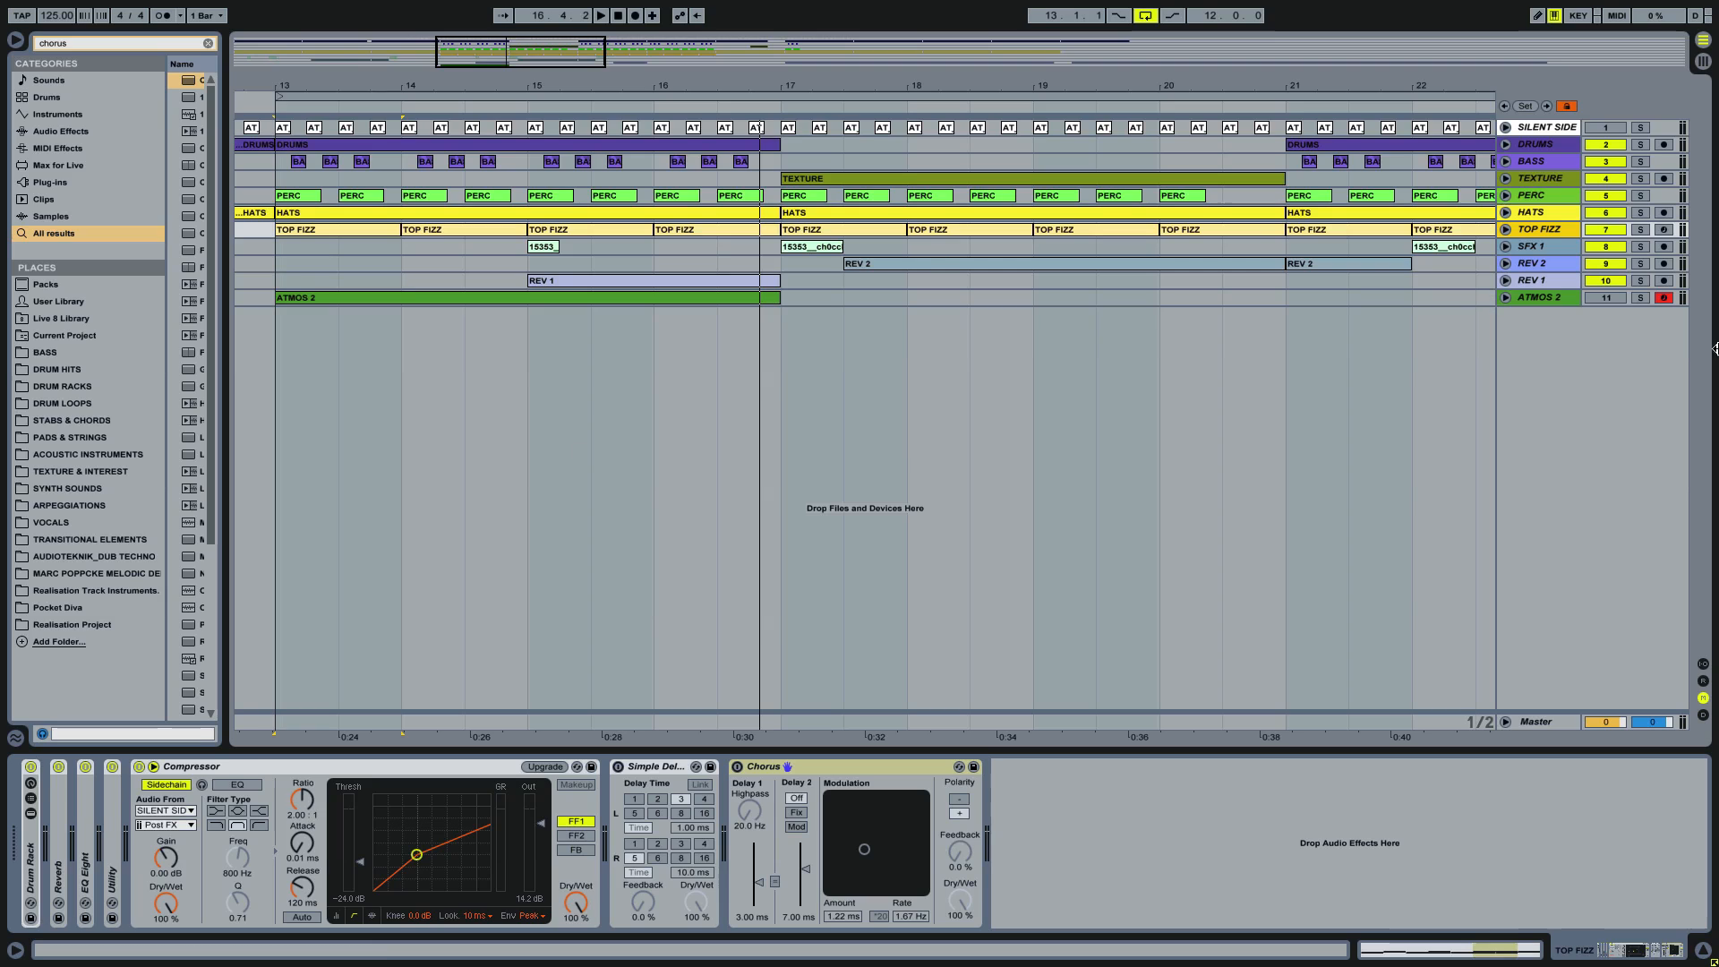
pyautogui.click(1605, 297)
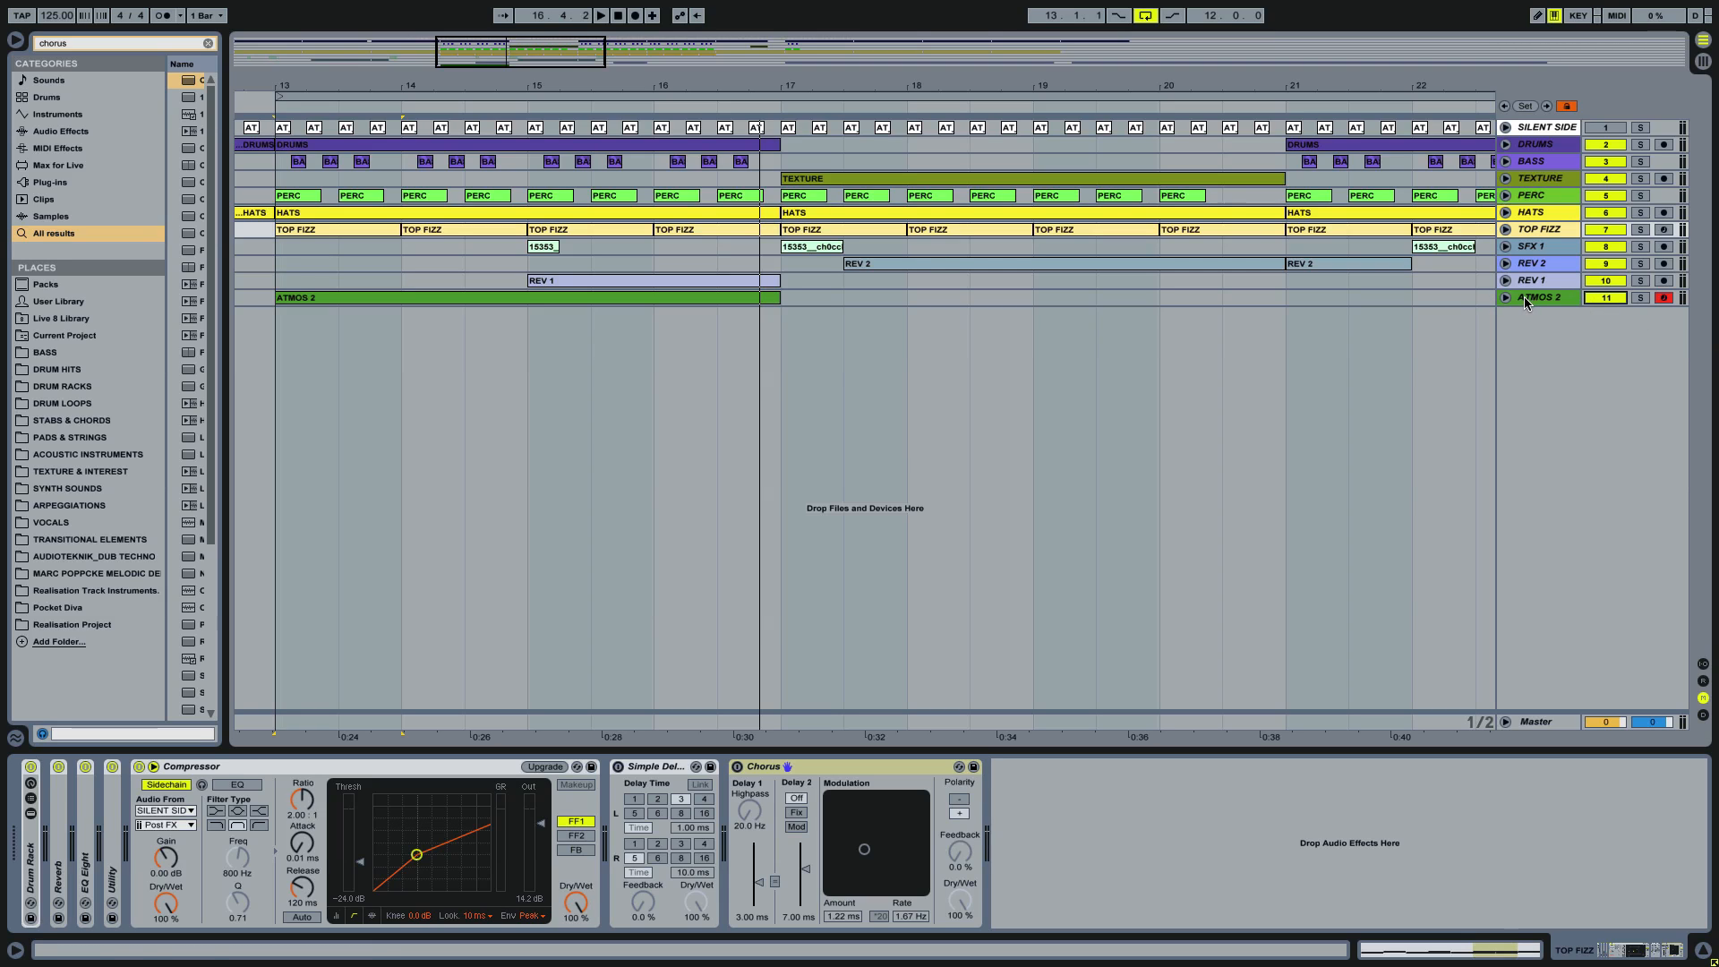
pyautogui.click(582, 297)
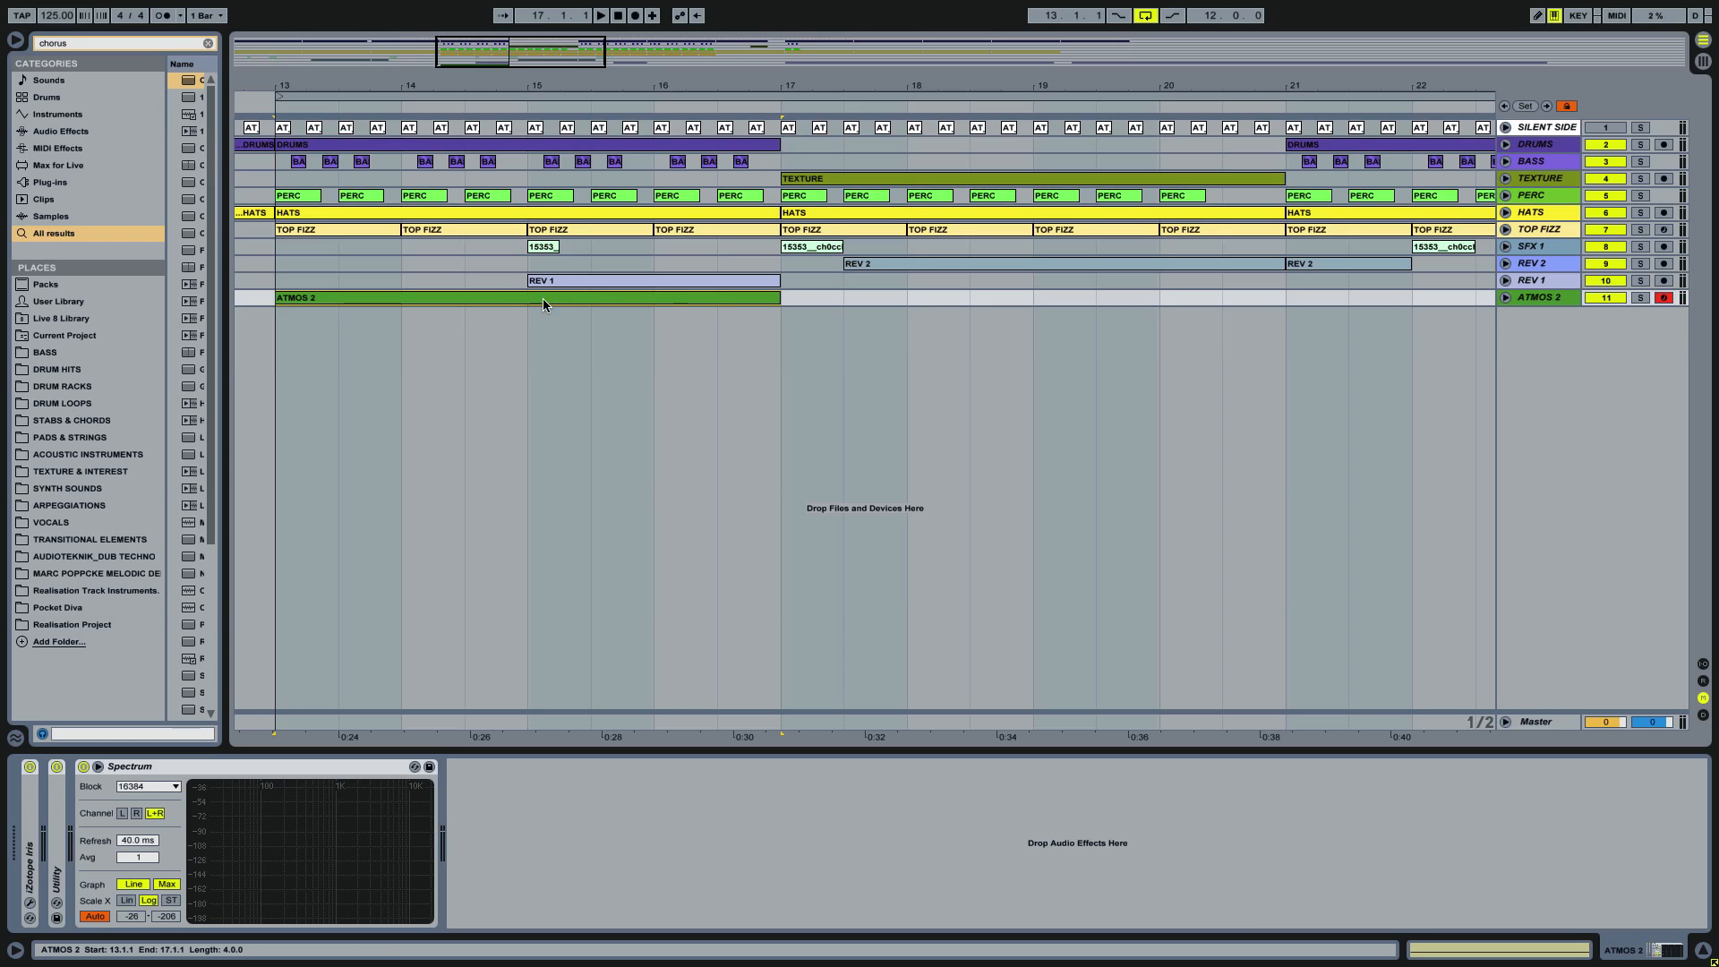
pyautogui.press('space')
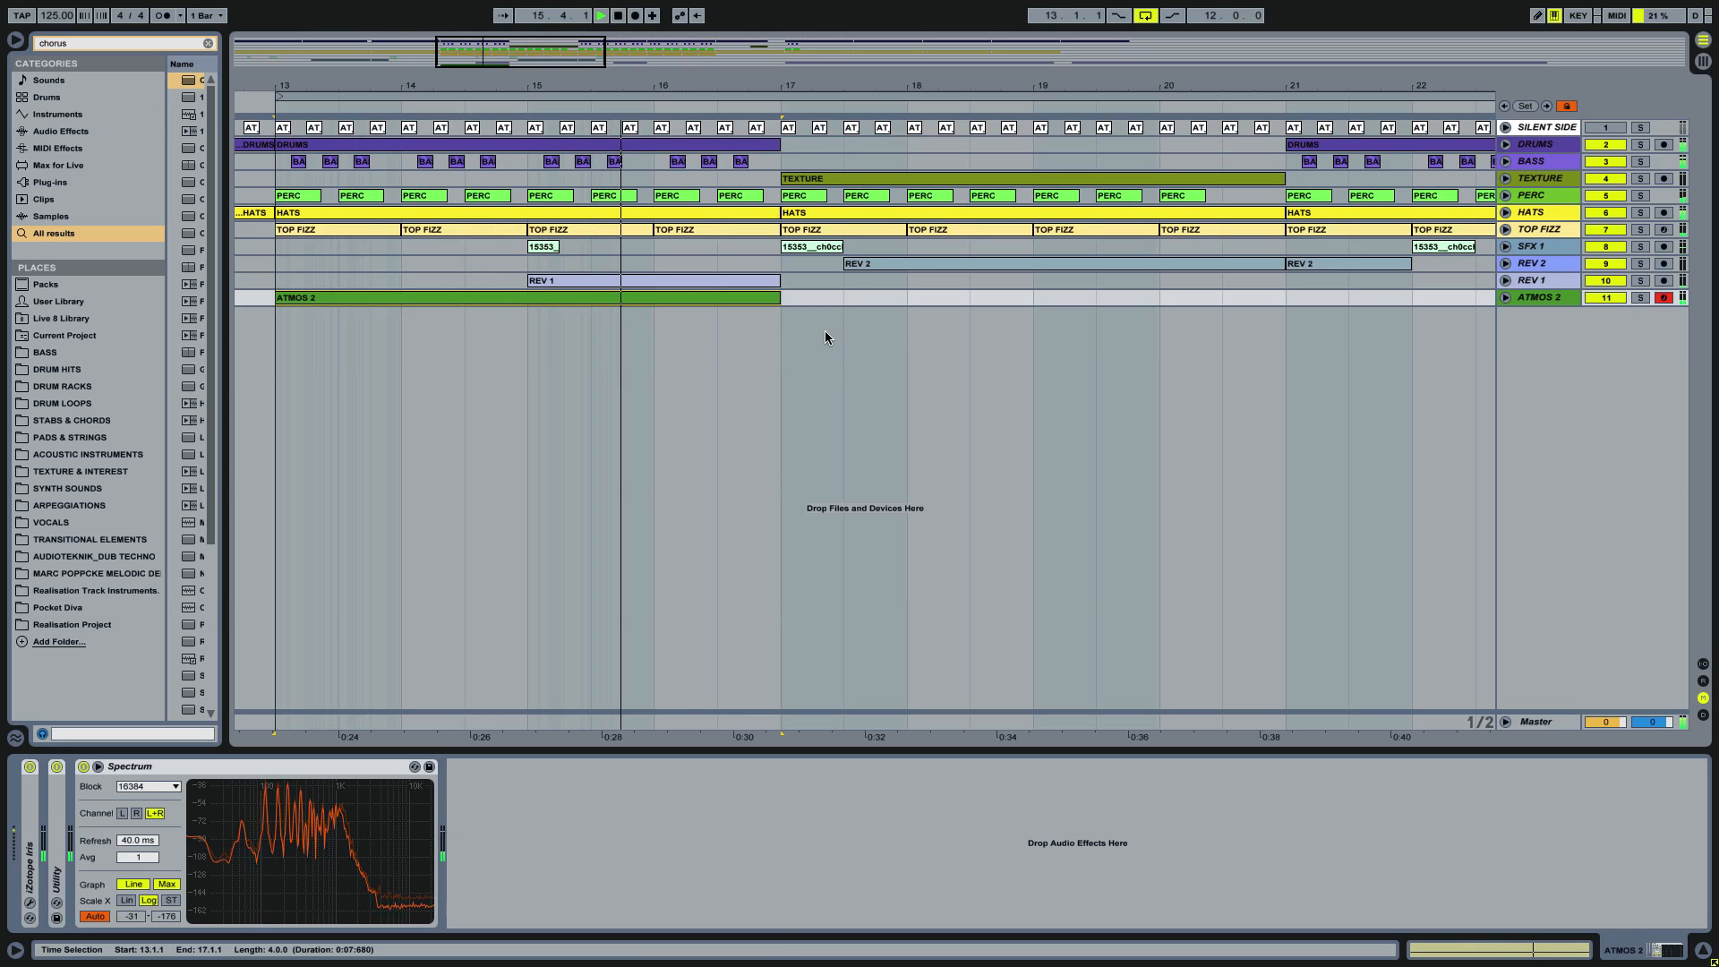
# Step: Set the arrangement loop to the length of the ATMOS 2 clip and solo the ATMOS 2 track
pyautogui.click(668, 297)
pyautogui.hotkey('ctrl', 'l')
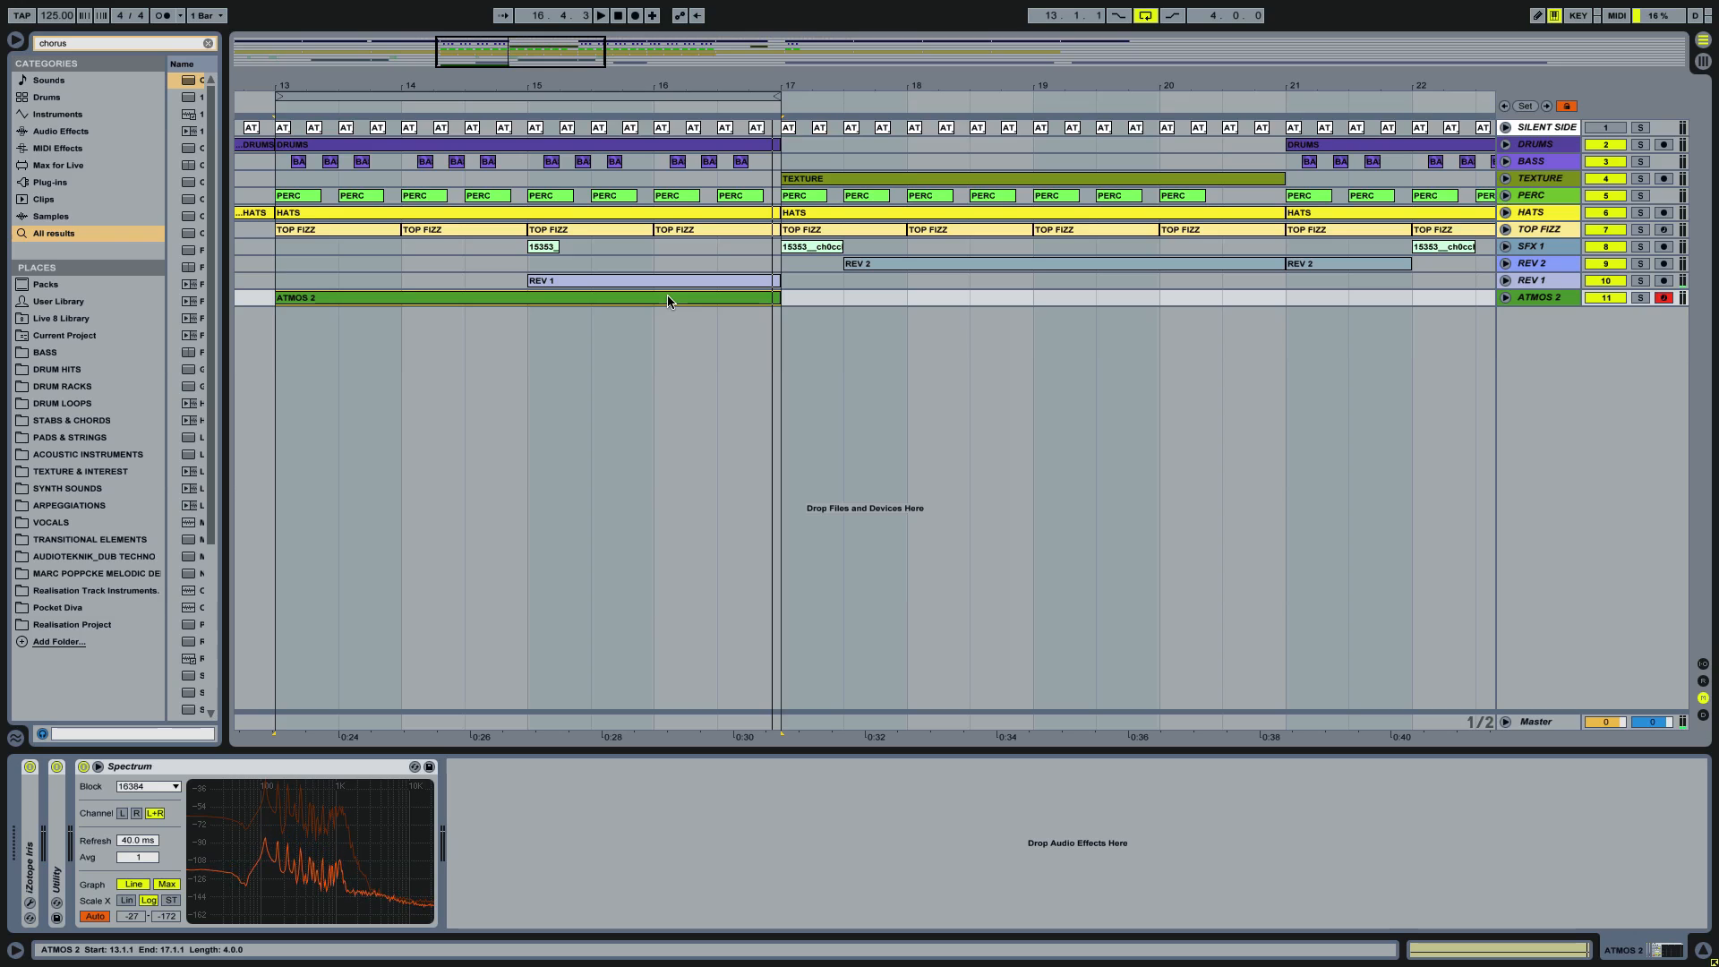
pyautogui.click(1639, 297)
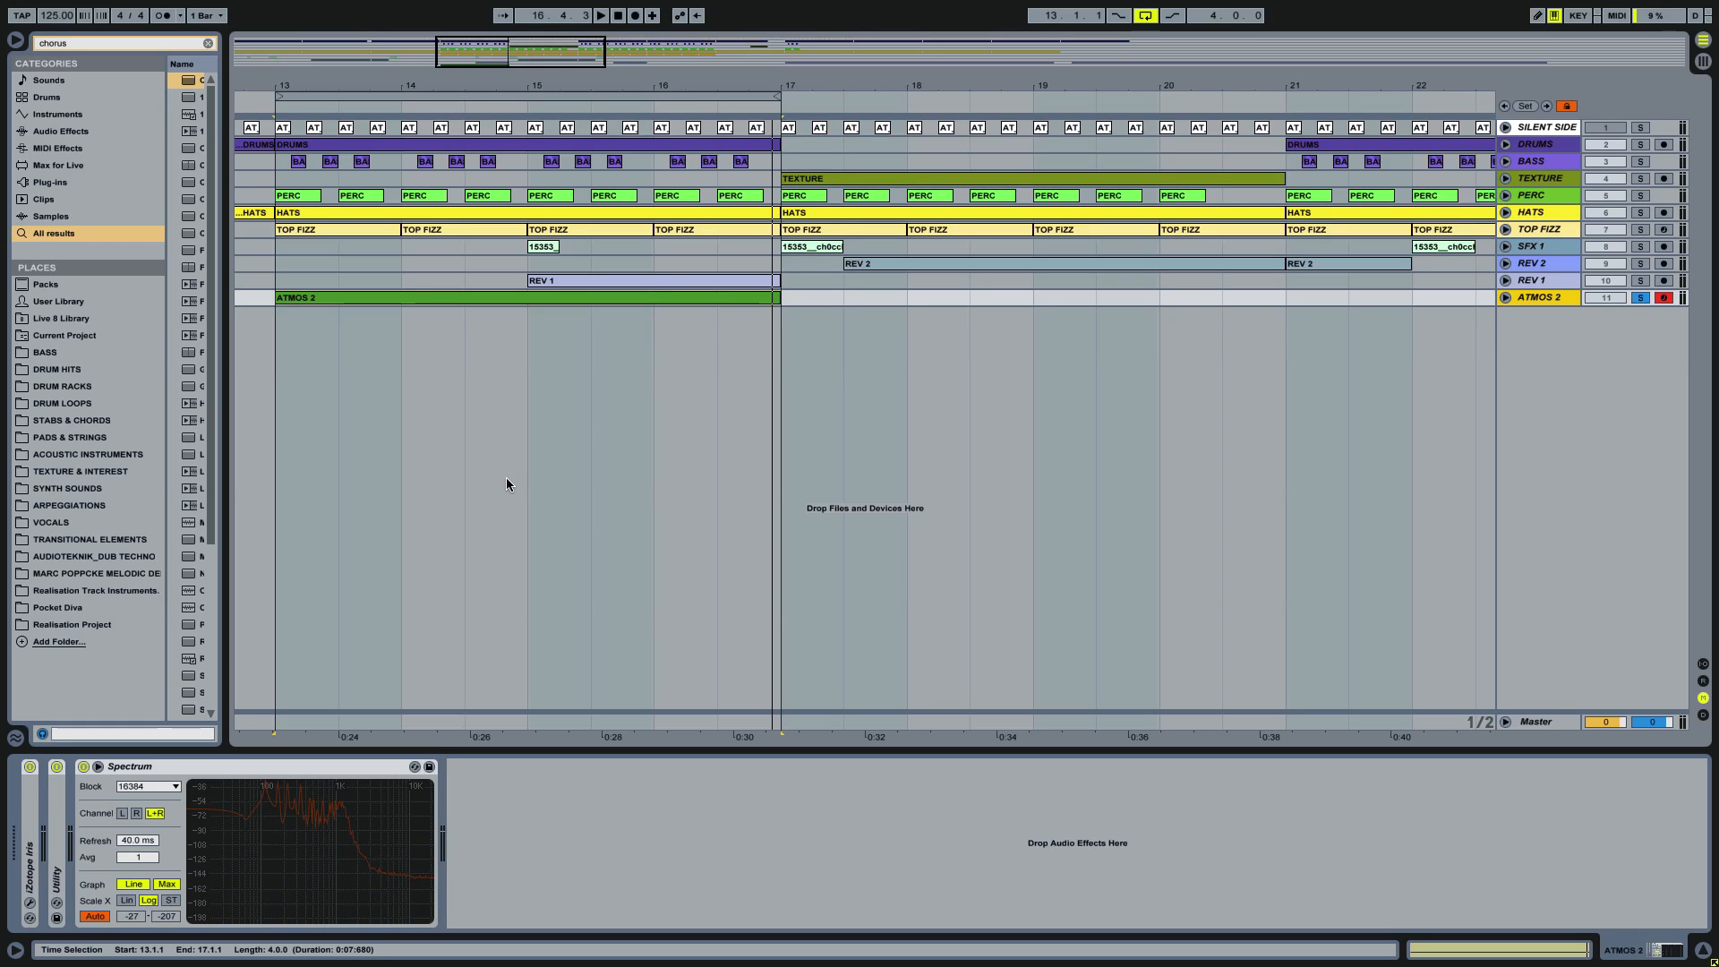
# Step: Search the browser for "freq" and add Frequency Shifter to the end of the ATMOS 2 device chain
pyautogui.hotkey('ctrl', 'f')
pyautogui.write('freq')
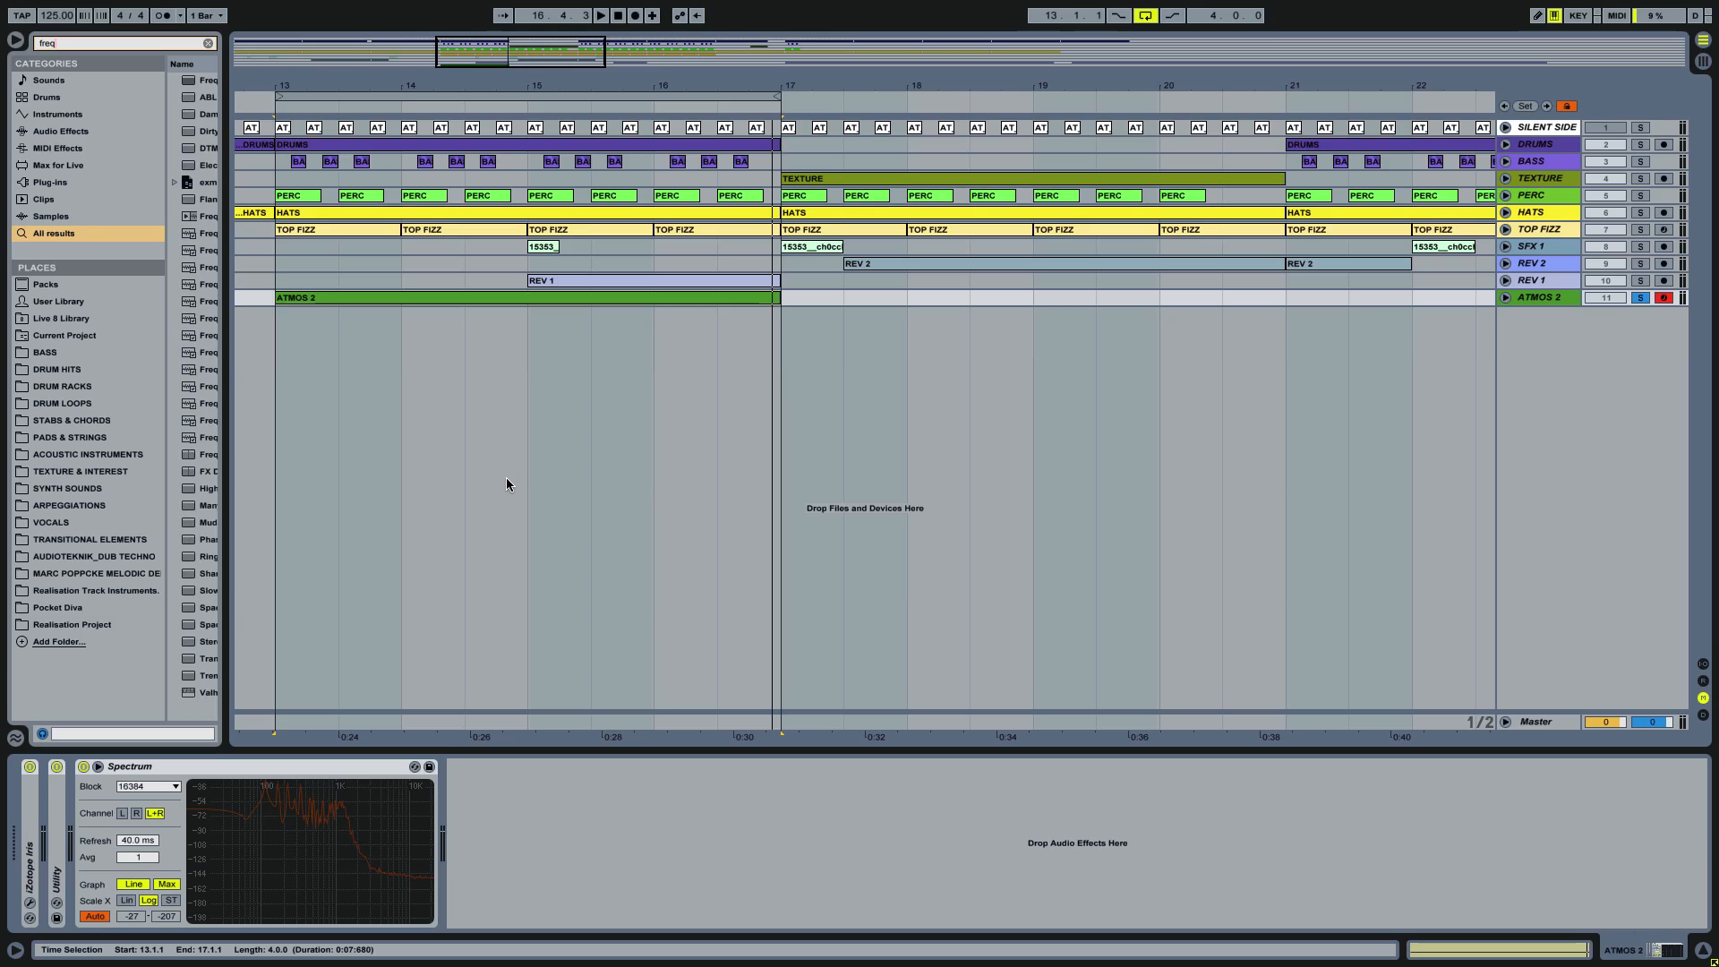
pyautogui.press('Down')
pyautogui.press('Return')
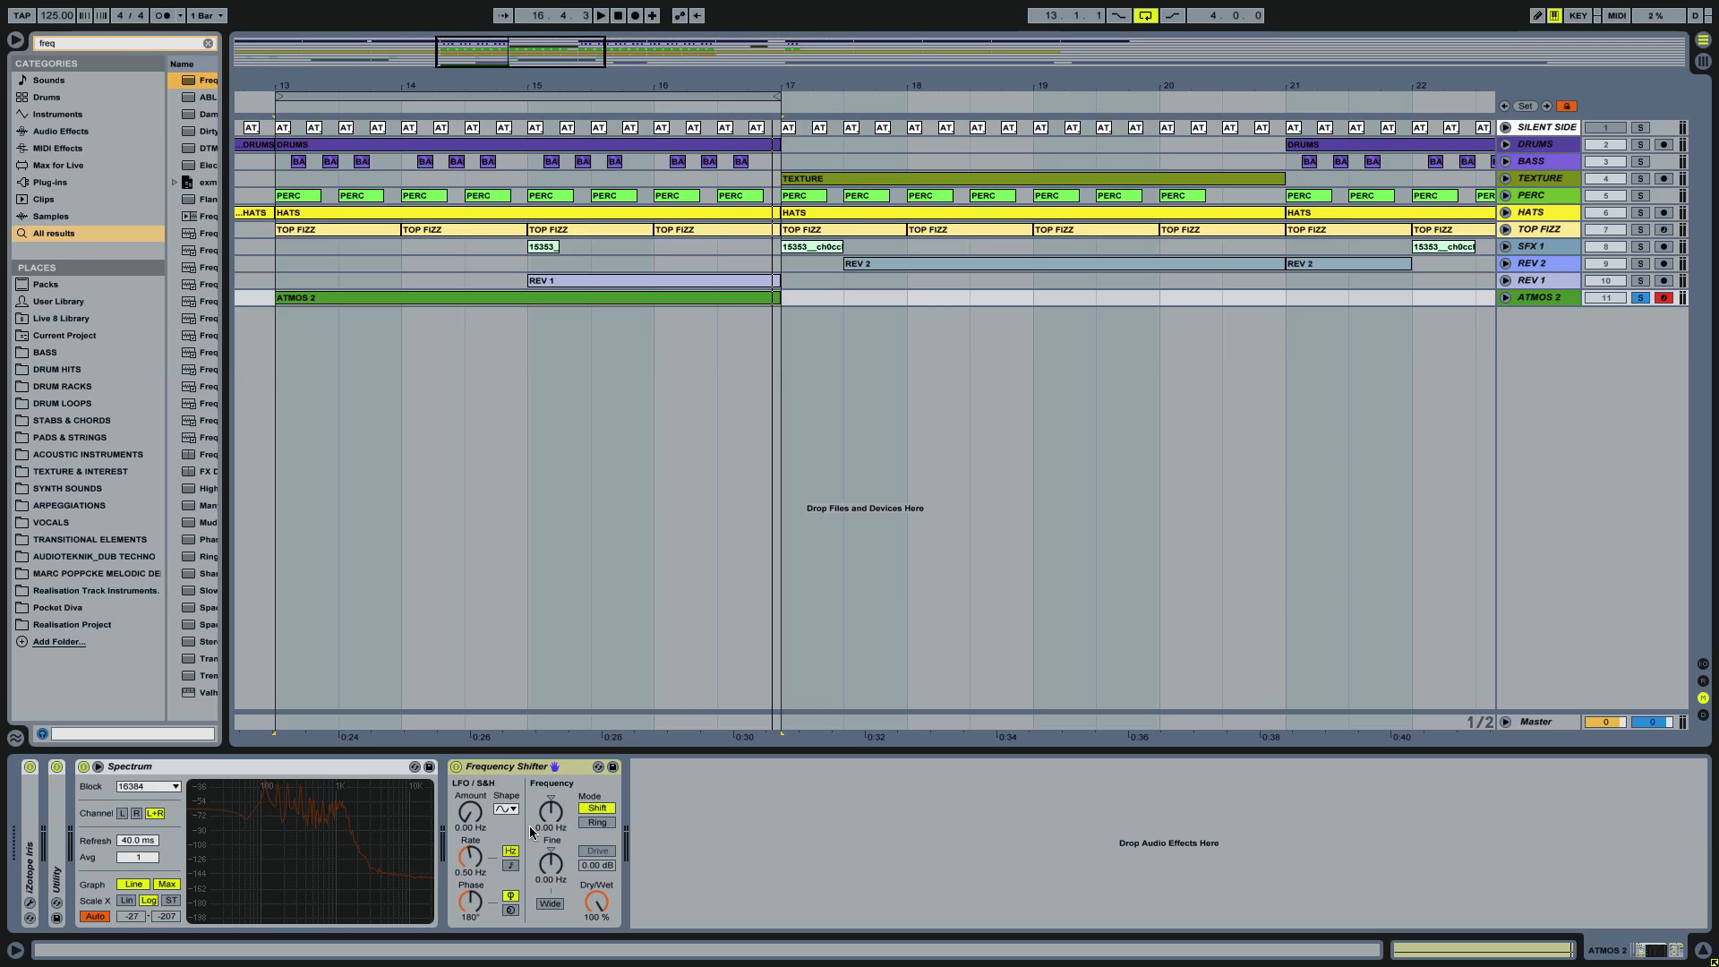
pyautogui.click(502, 768)
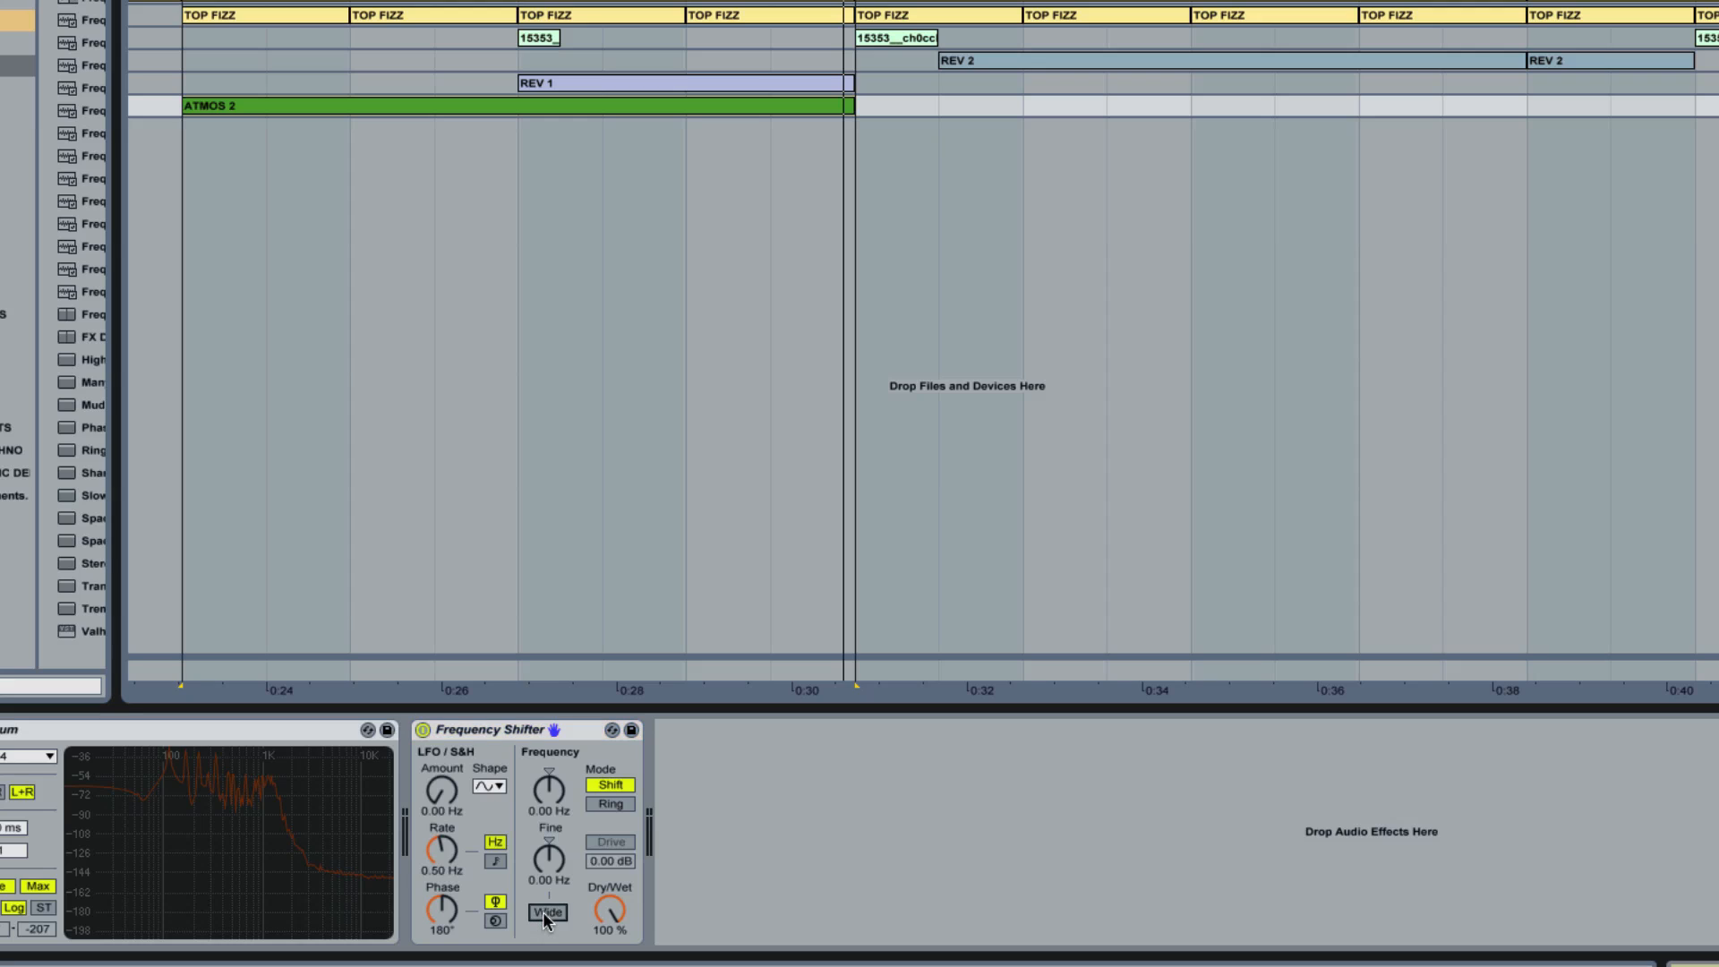
# Step: Turn on Wide in the Frequency Shifter and set its spread to 0.30 Hz while ATMOS 2 plays
pyautogui.click(543, 912)
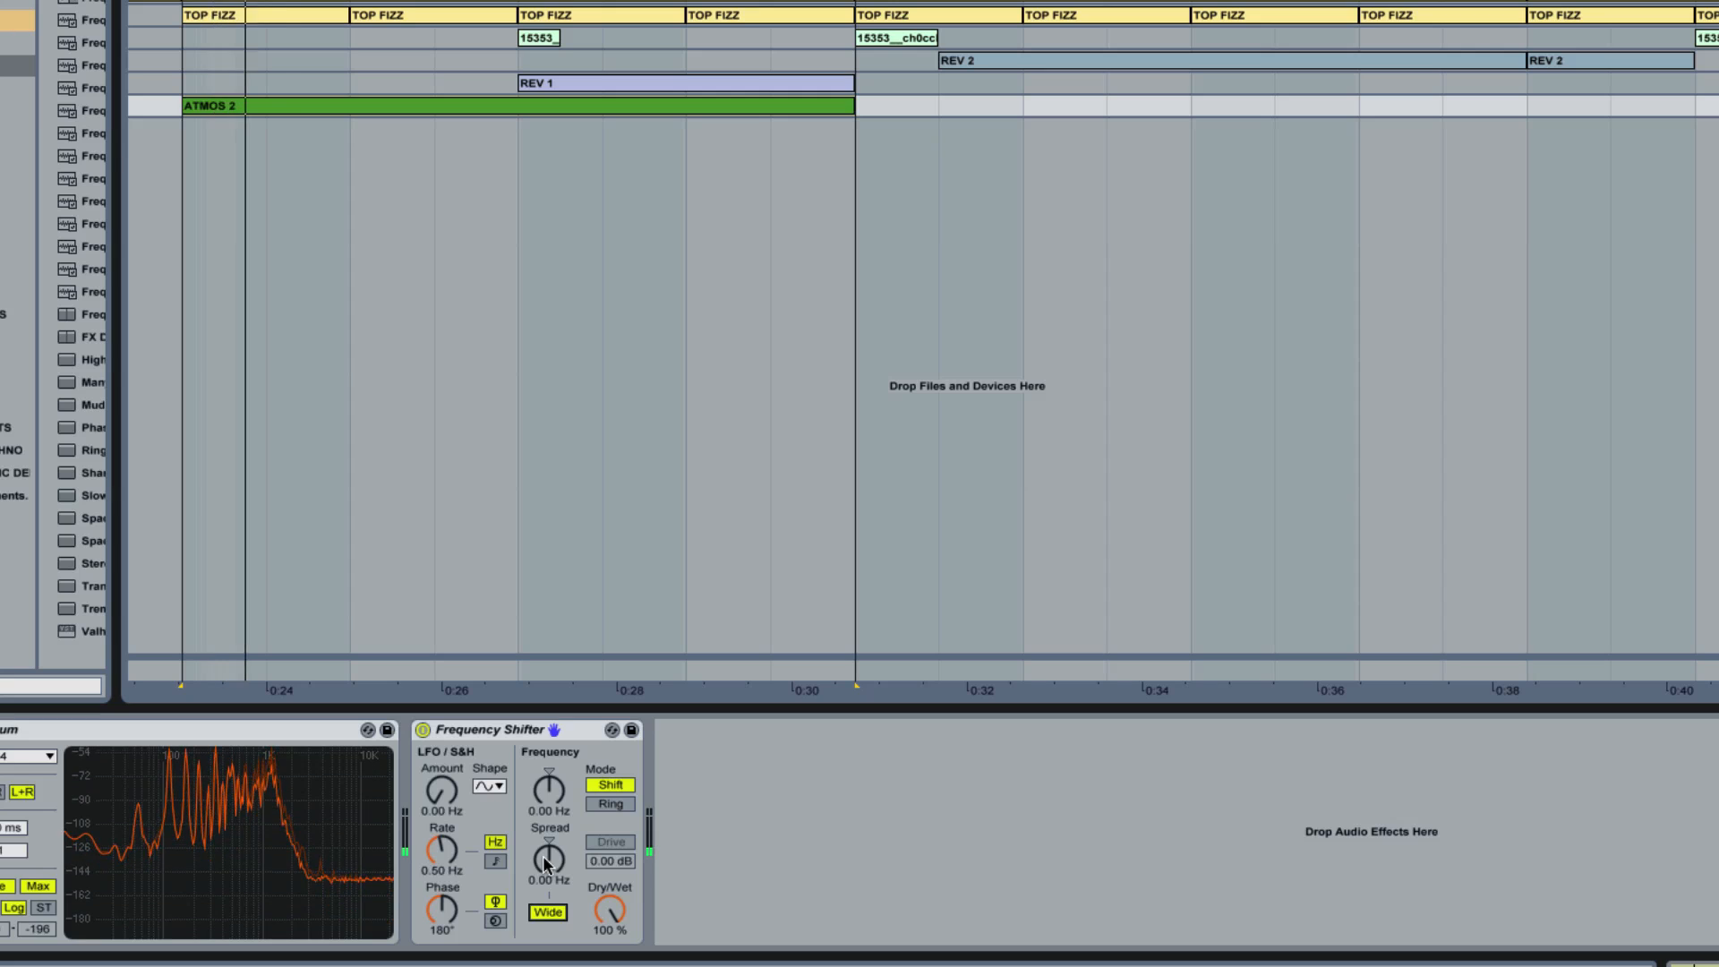
pyautogui.moveTo(542, 856); pyautogui.dragTo(540, 800)
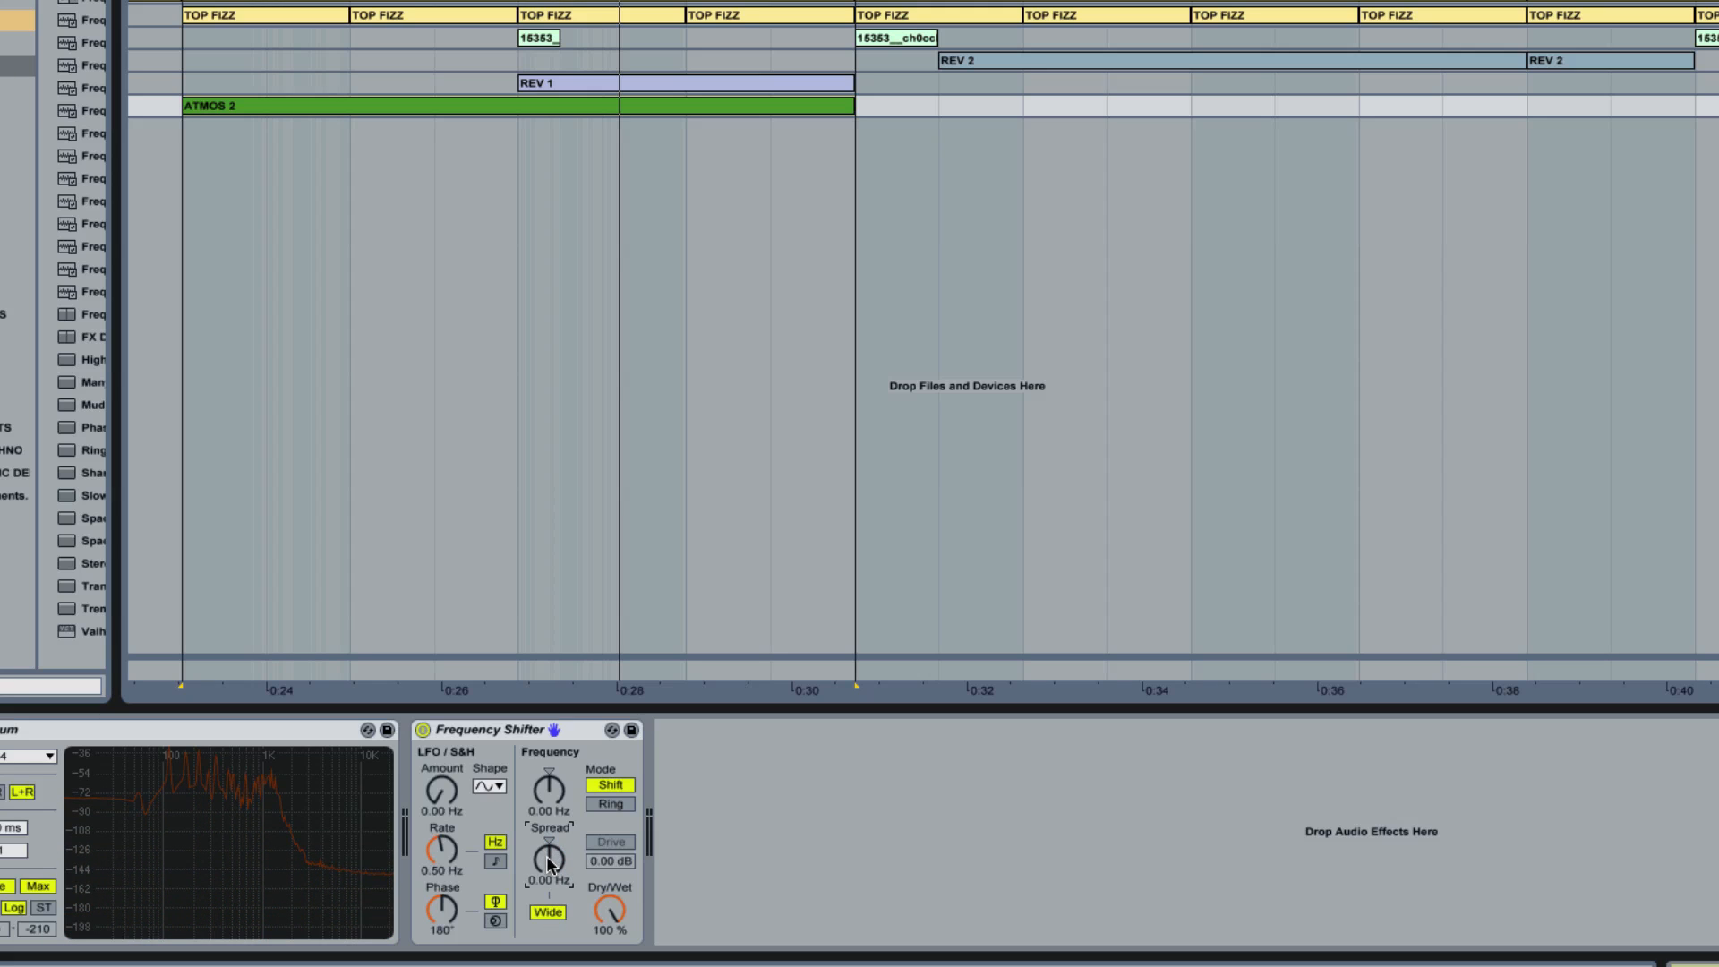
pyautogui.press('space')
pyautogui.press('Up')
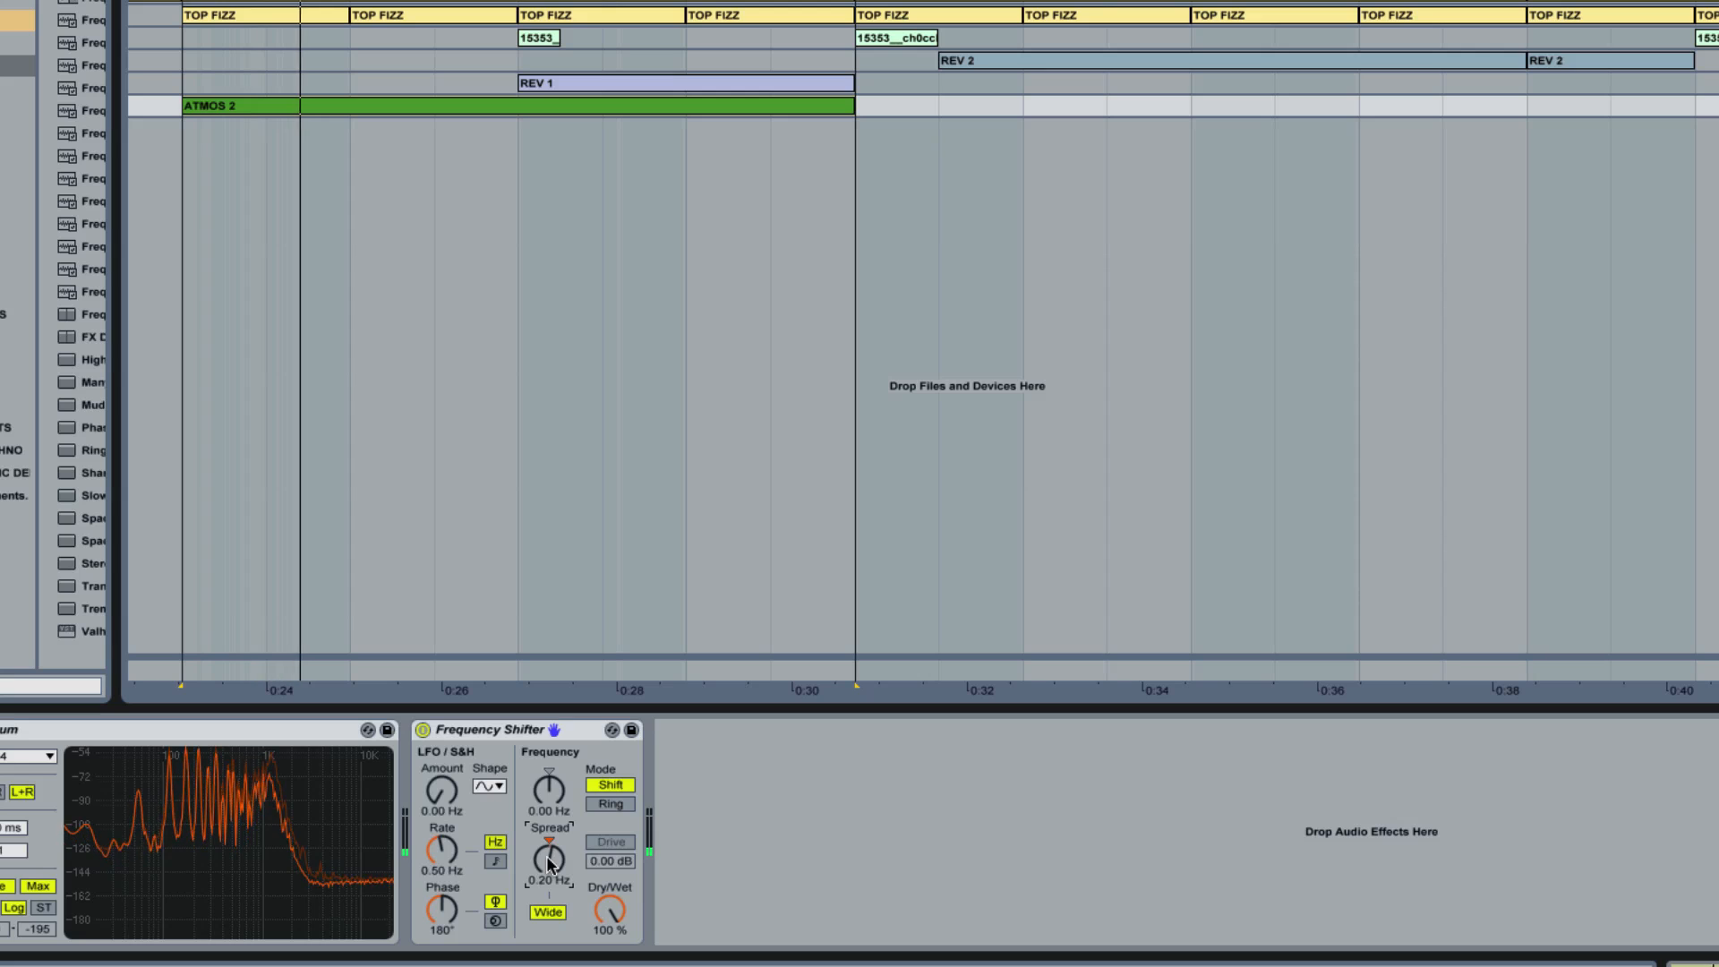
pyautogui.press('Up')
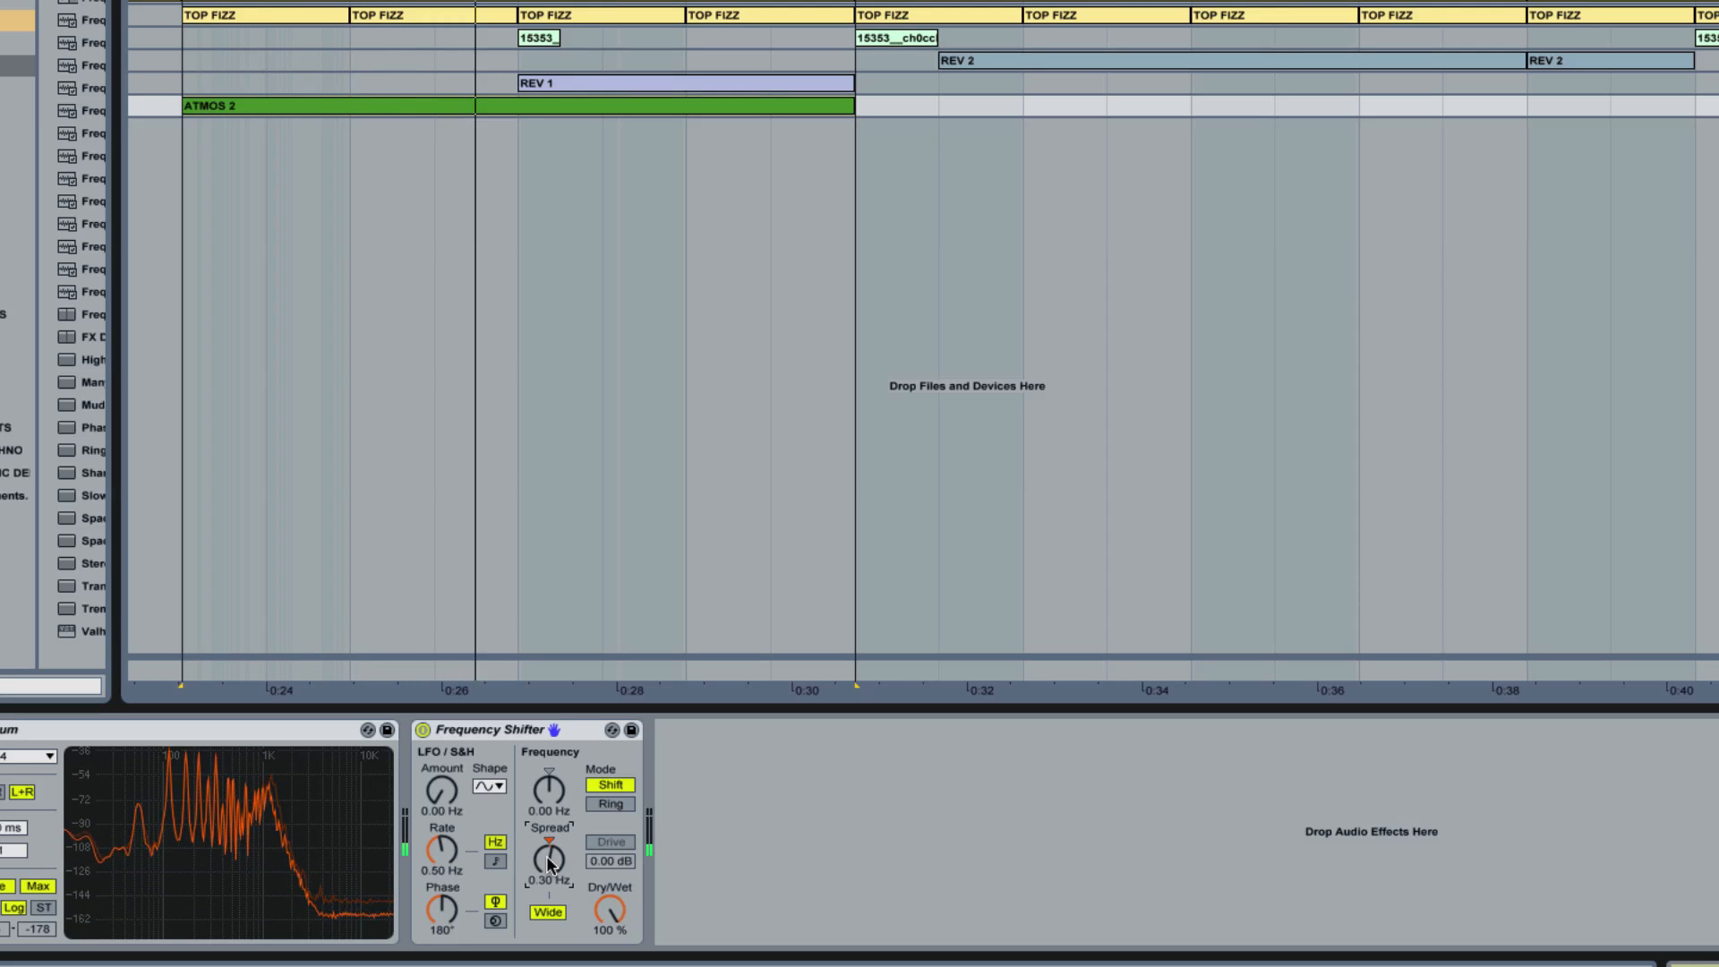
# Step: Compare ATMOS 2 with Frequency Shifter bypassed and active, and unsolo the track
pyautogui.click(422, 729)
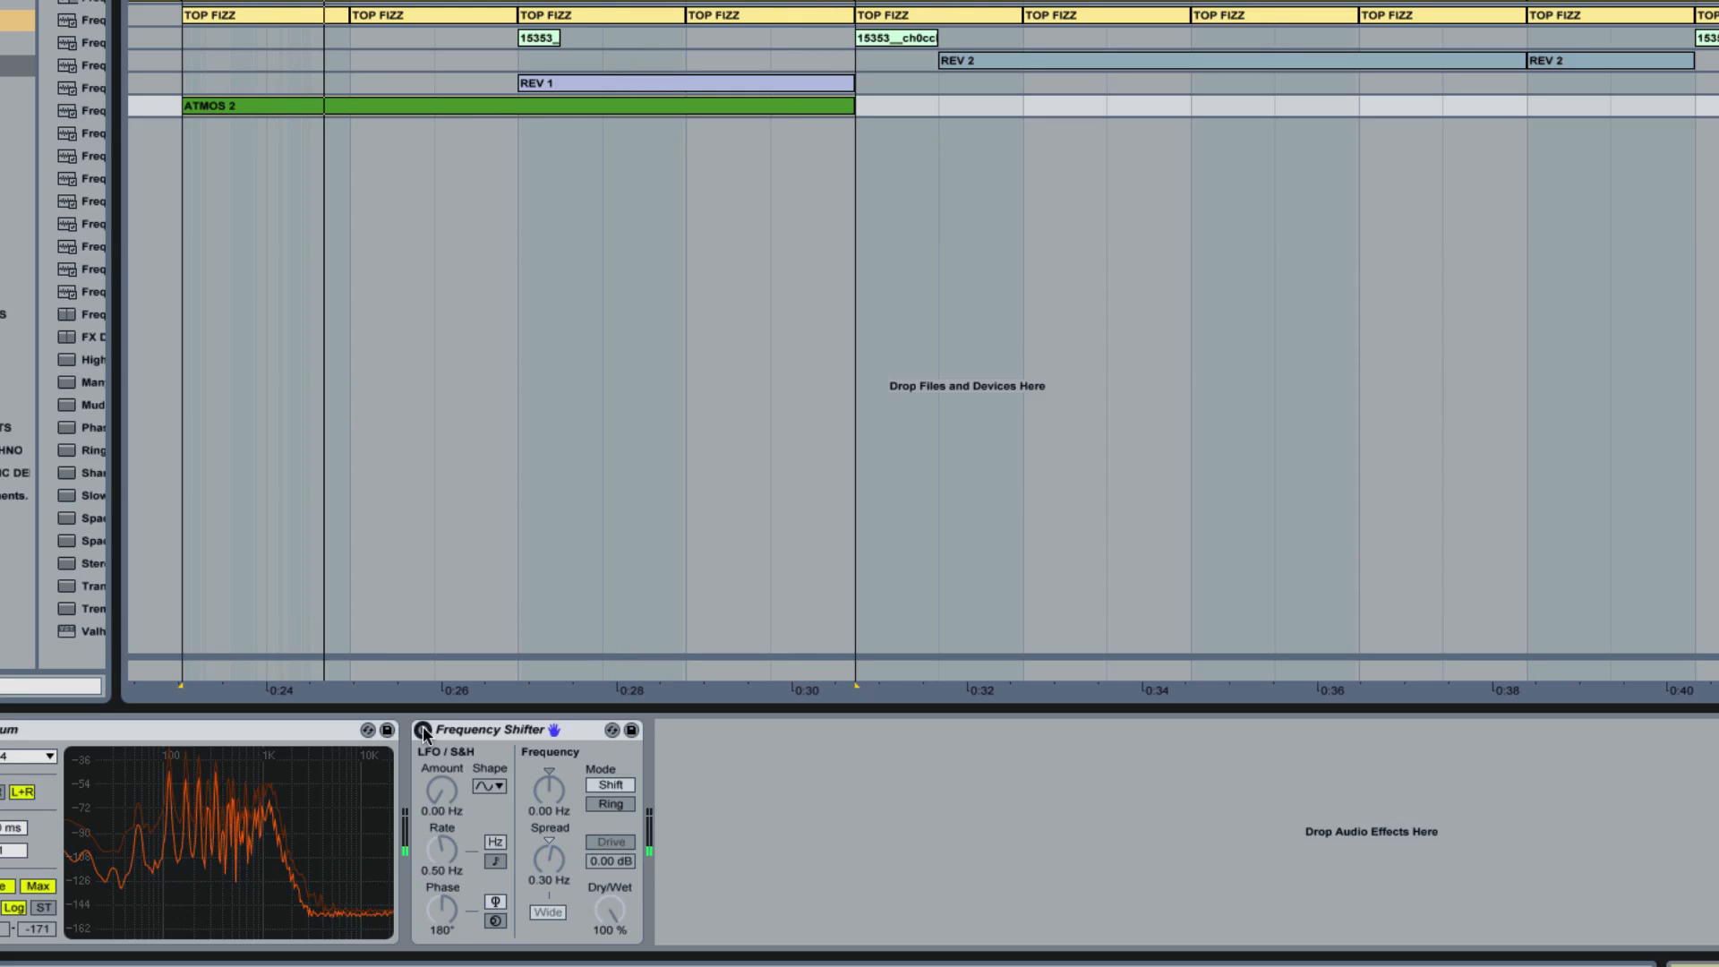
pyautogui.click(423, 730)
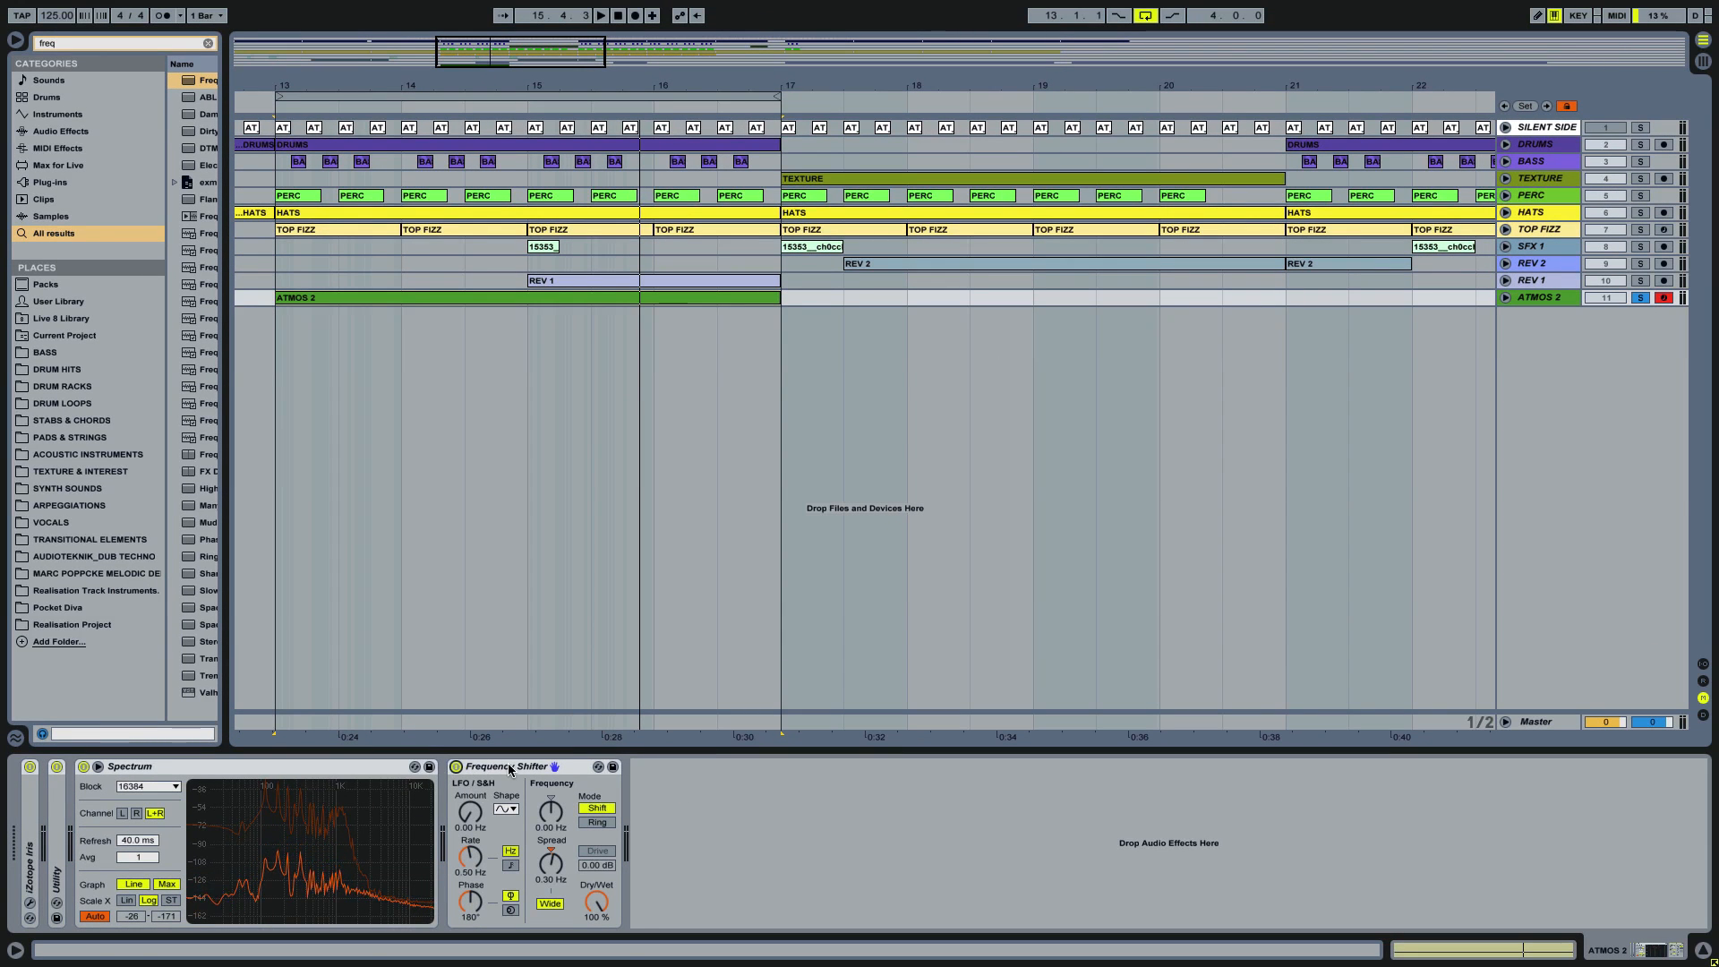
pyautogui.click(1642, 299)
# Step: Switch on Simple Delay on the TOP FIZZ track and map its on/off switch to computer key M
pyautogui.click(1545, 231)
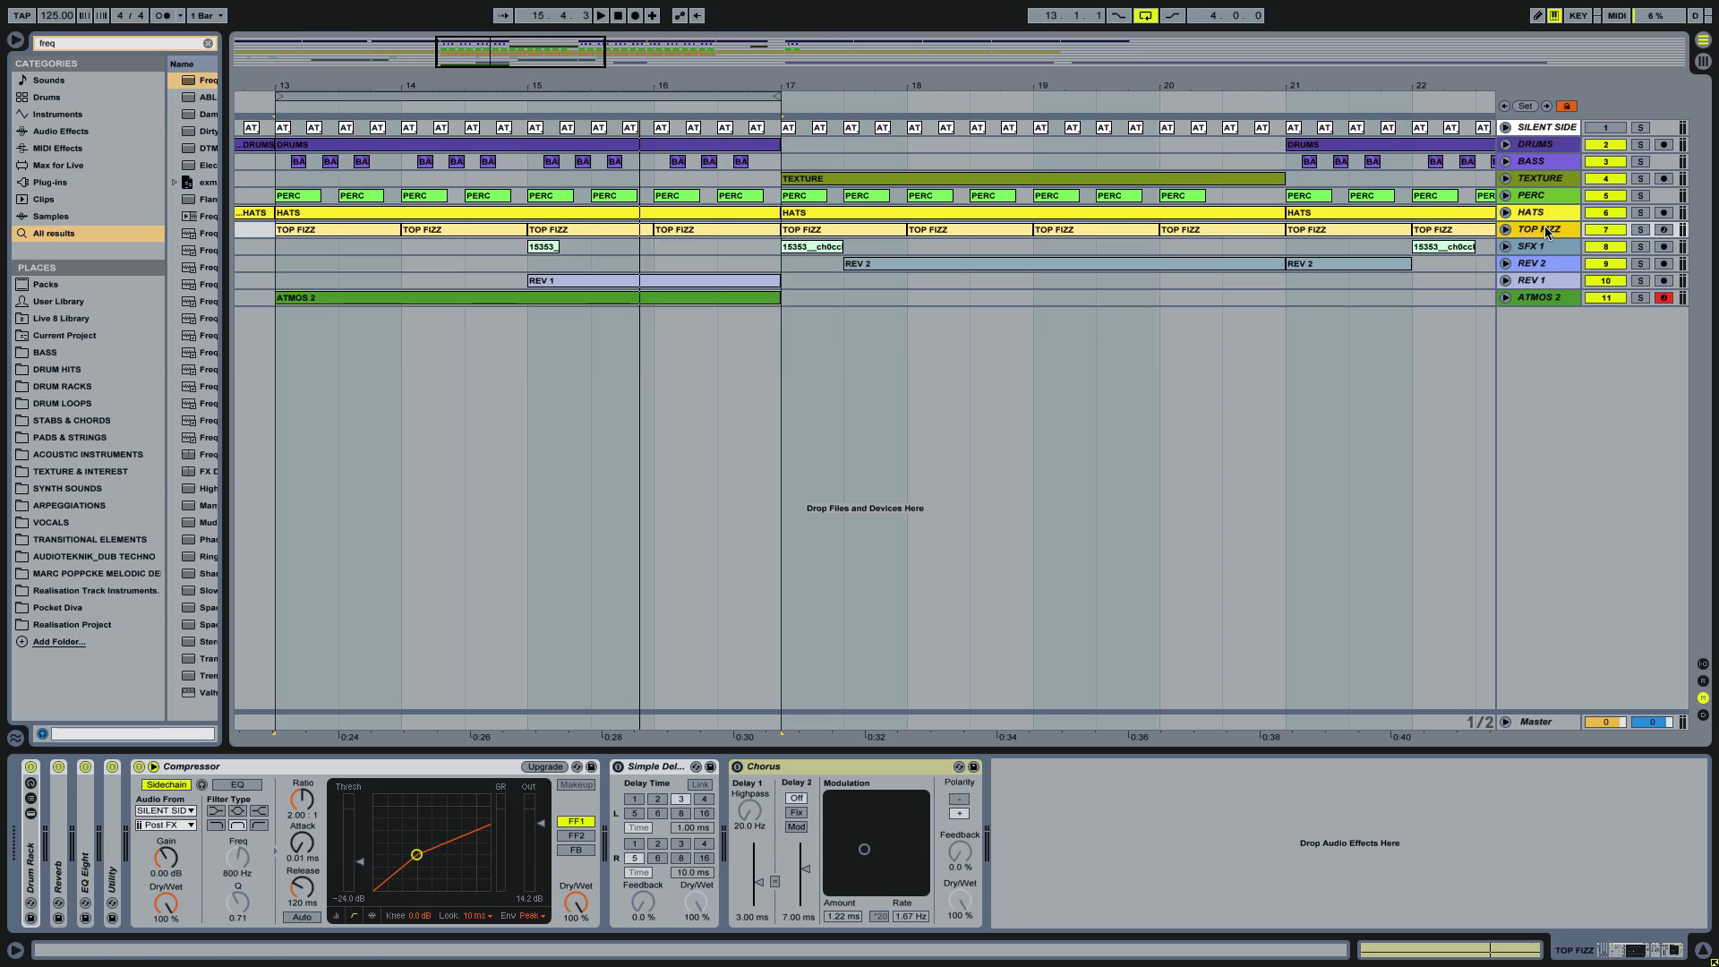
pyautogui.click(617, 767)
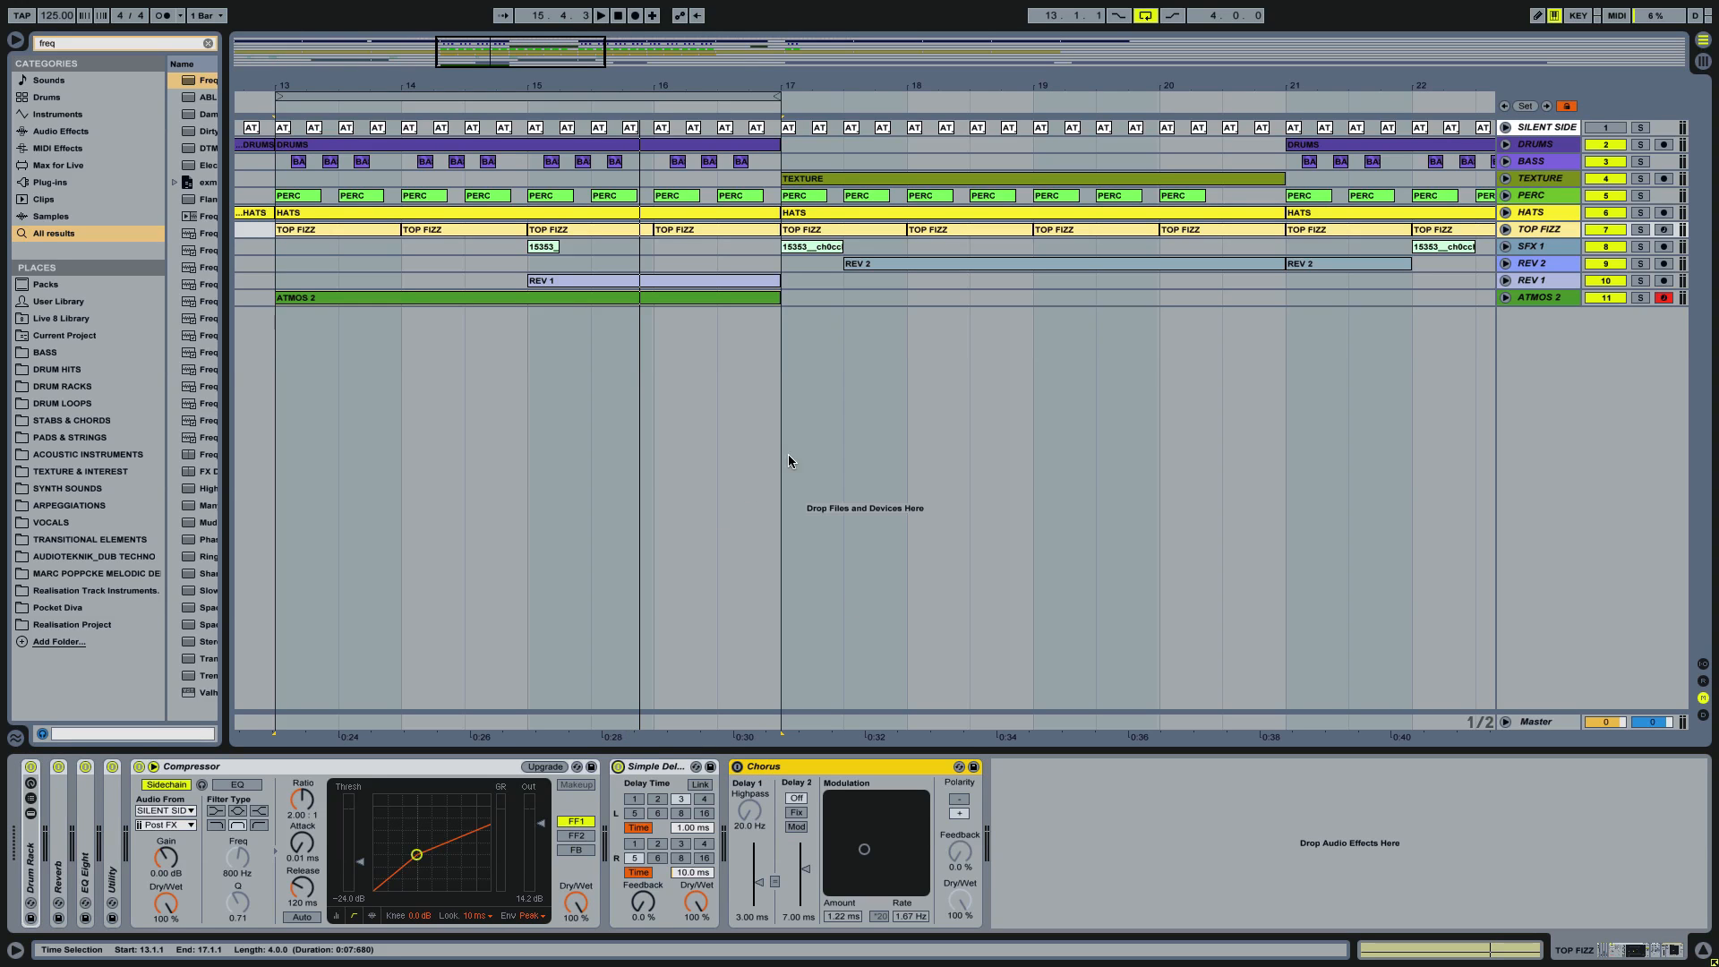
pyautogui.click(1579, 15)
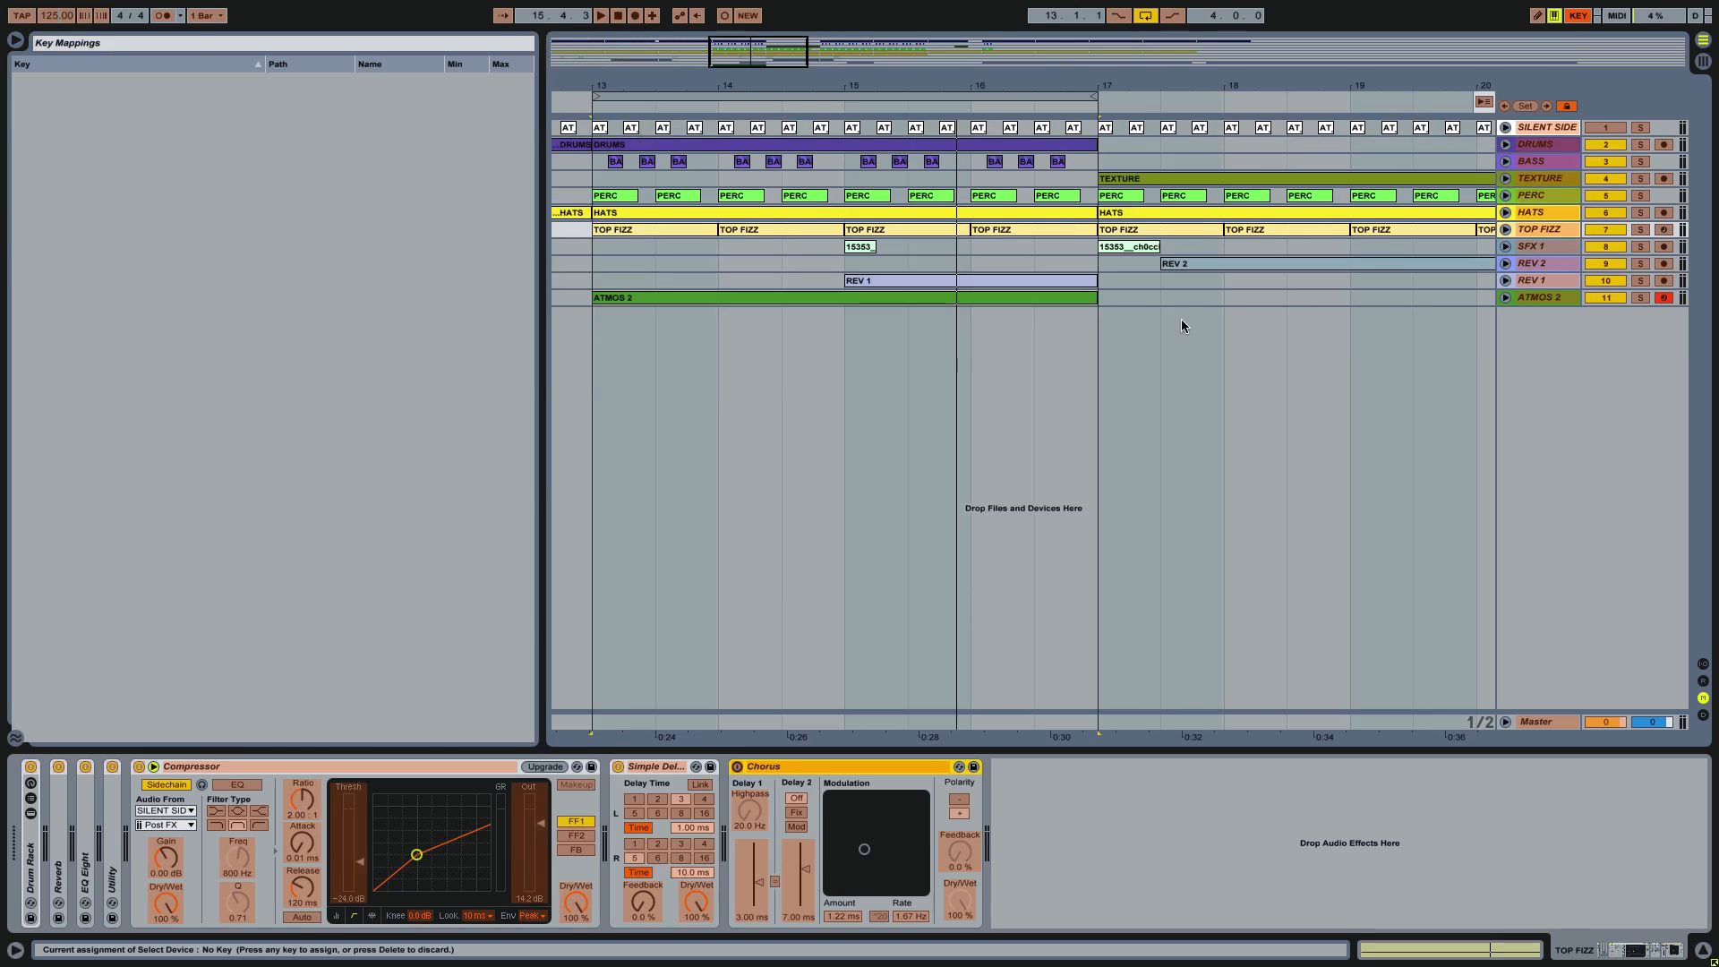
pyautogui.press('m')
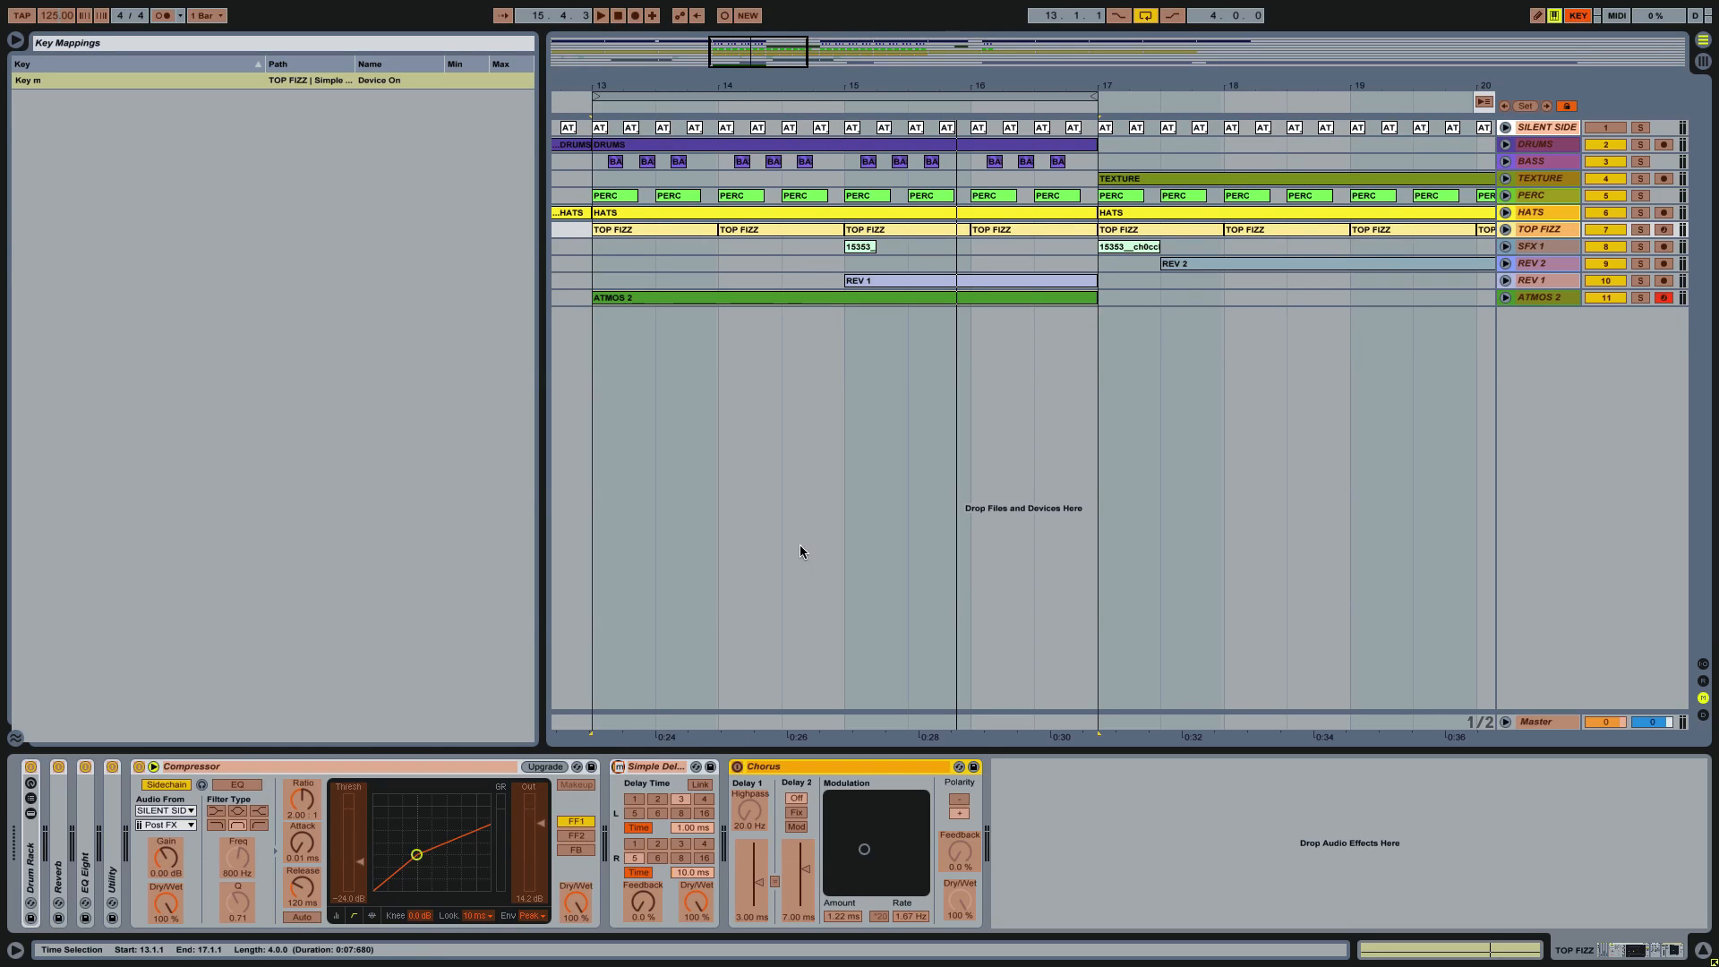
# Step: Map the on/off switch of Frequency Shifter on ATMOS 2 to computer key M and leave key mapping mode
pyautogui.click(1513, 298)
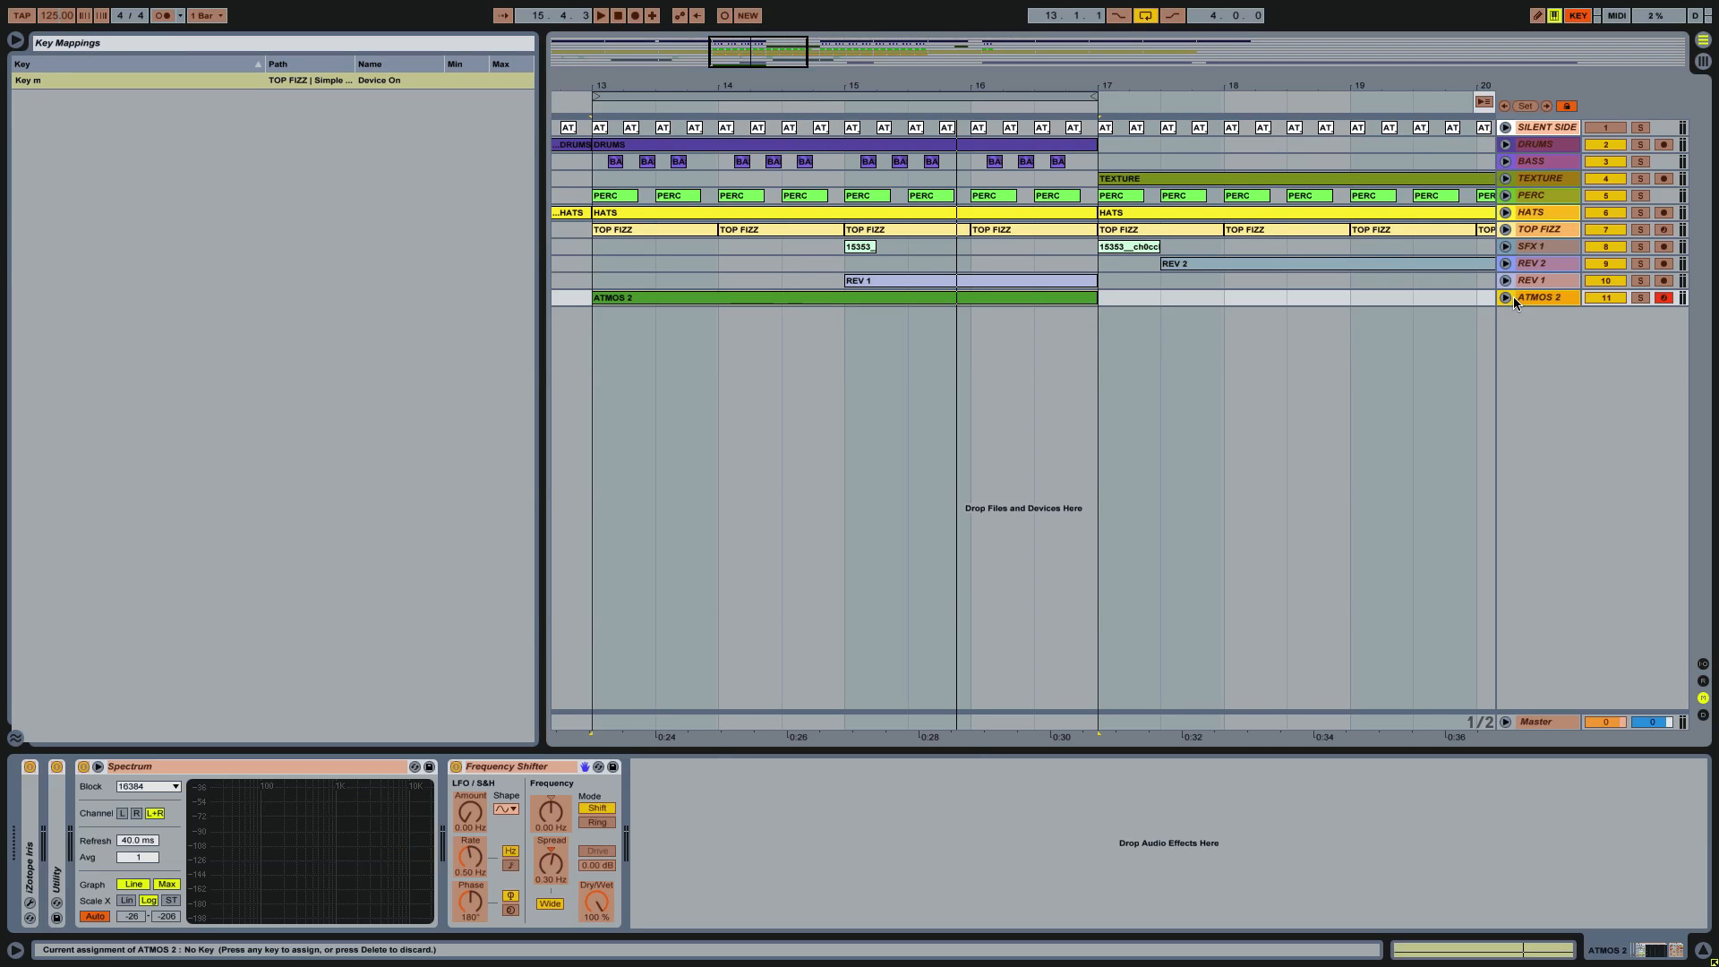
pyautogui.click(456, 766)
pyautogui.press('m')
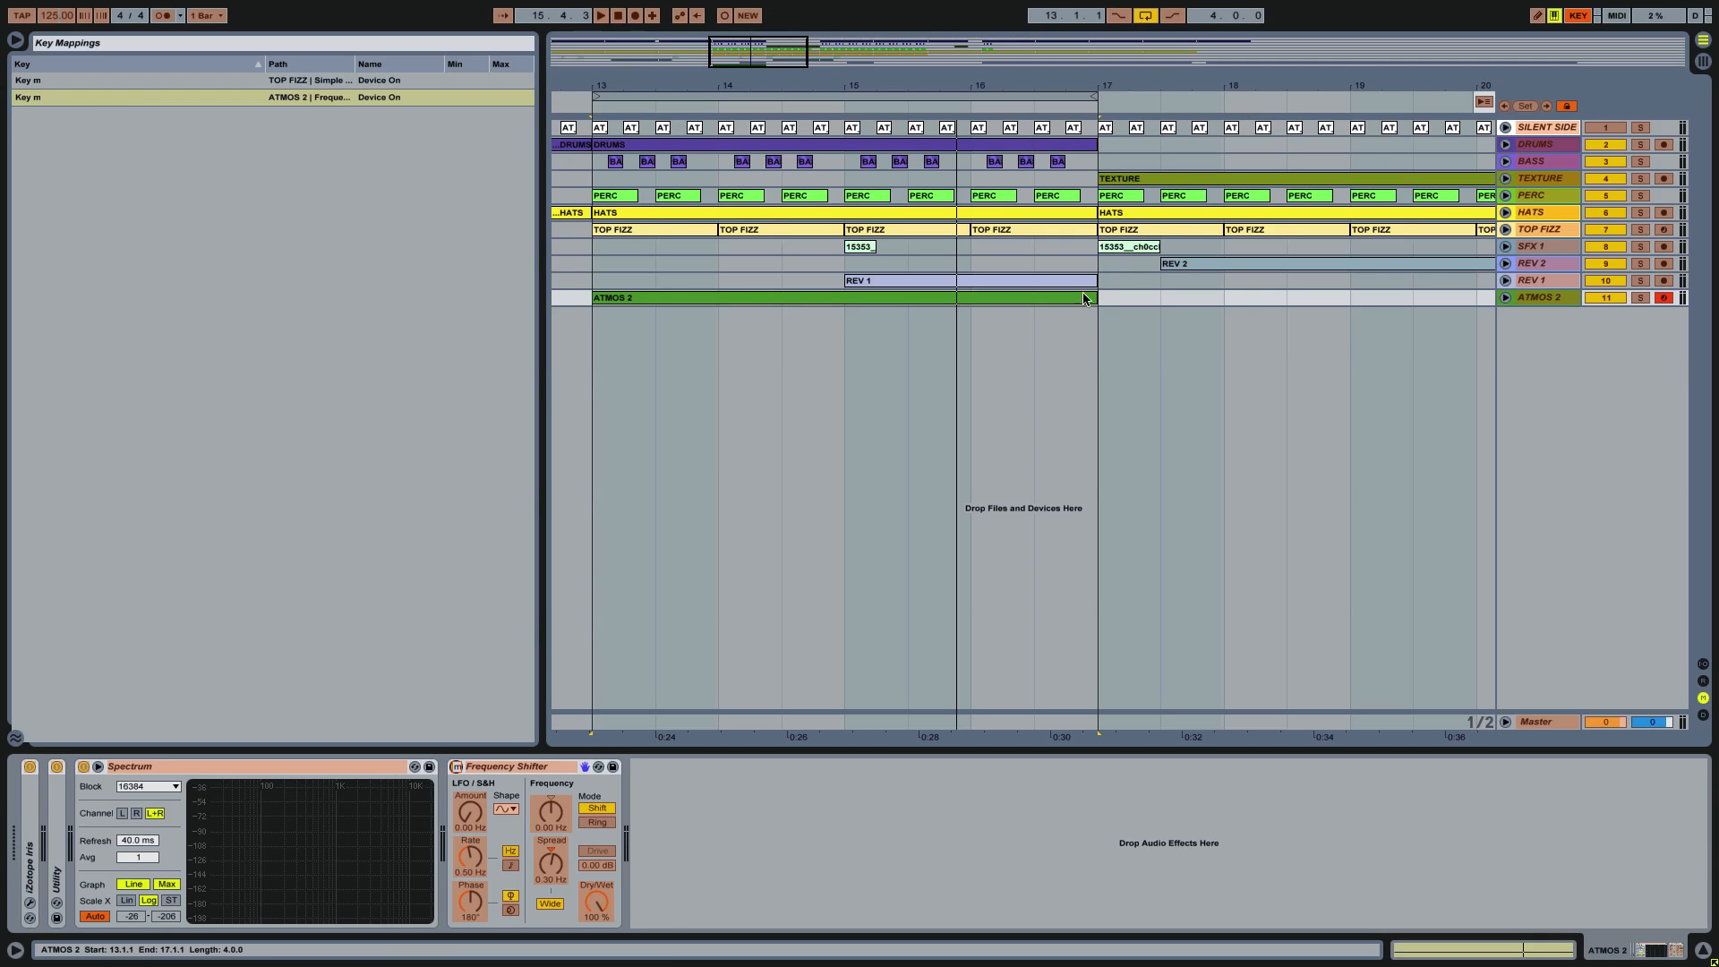
pyautogui.click(1578, 15)
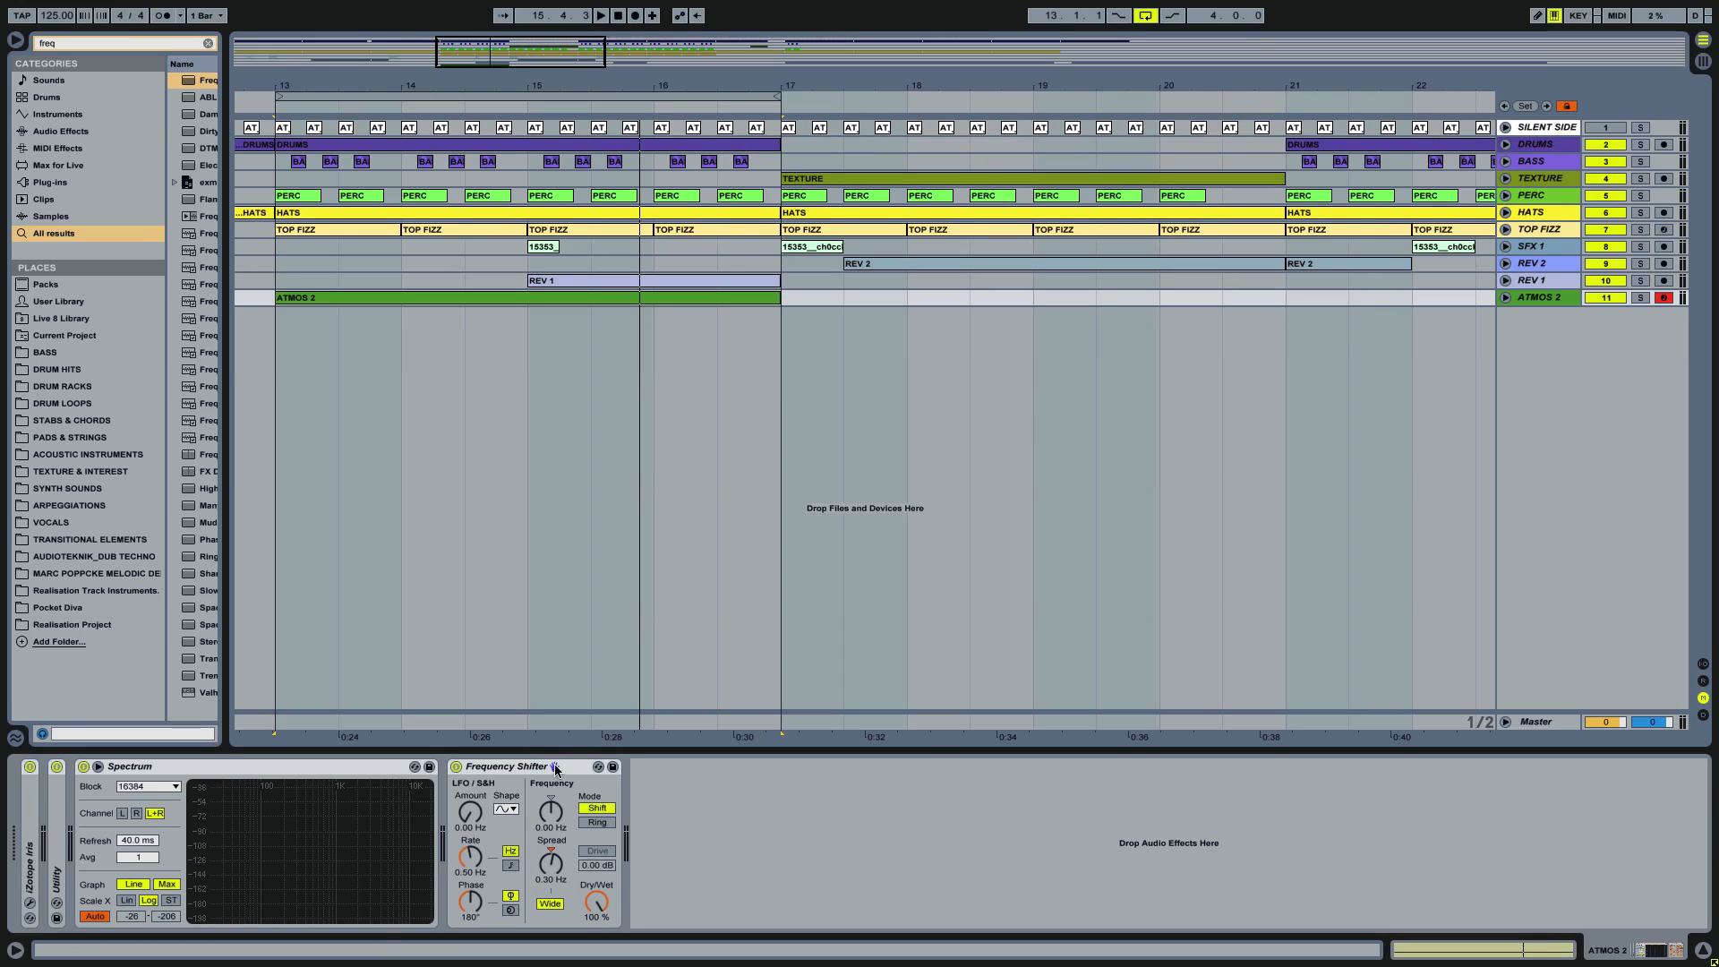
# Step: Test the M key mapping by toggling the effects, and check Simple Delay on TOP FIZZ and Frequency Shifter on ATMOS 2
pyautogui.press('m')
pyautogui.press('m')
pyautogui.press('m')
pyautogui.press('m')
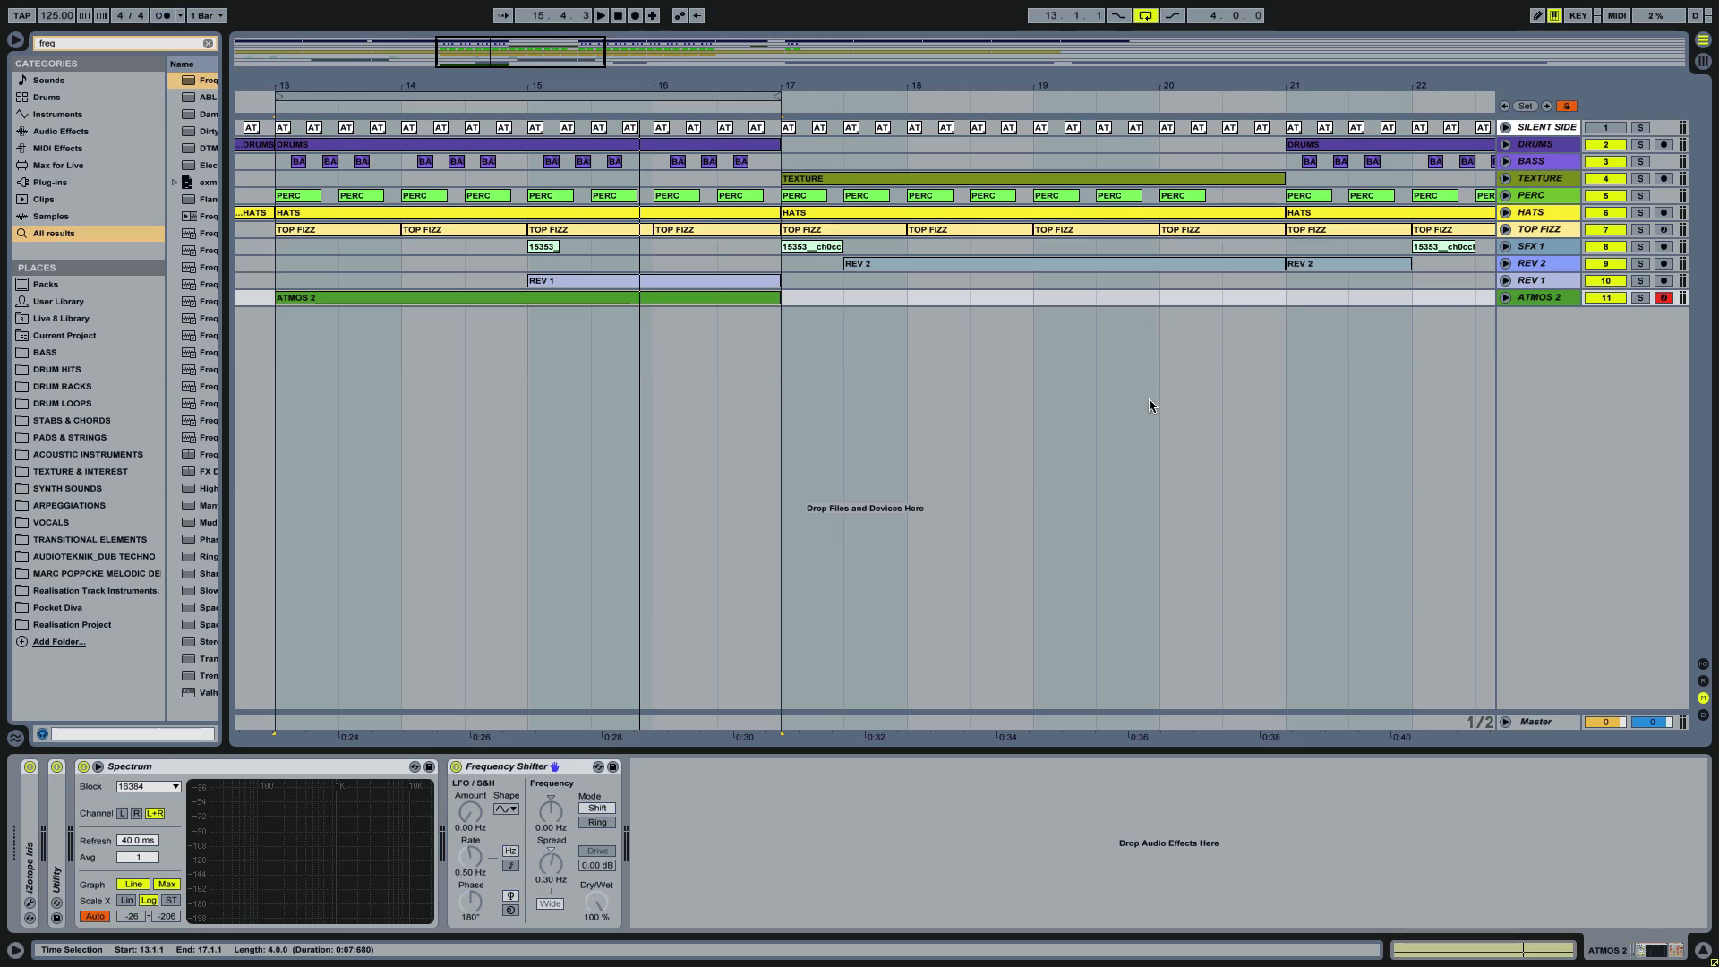
pyautogui.click(1537, 230)
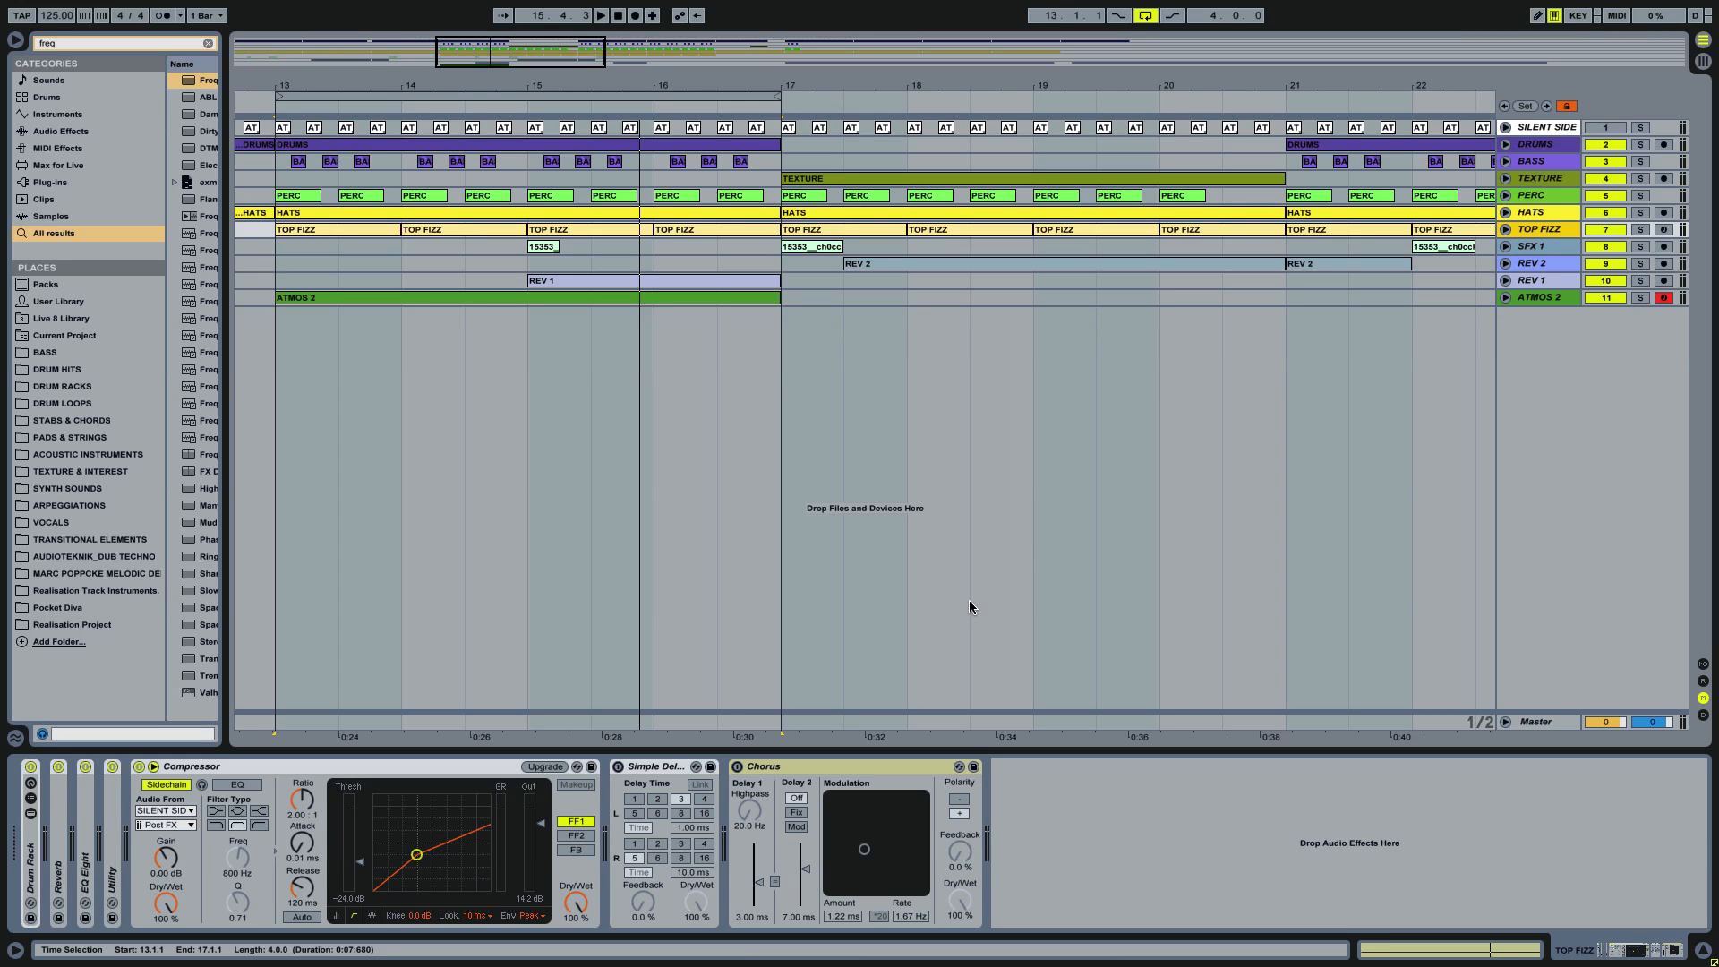
pyautogui.click(1546, 298)
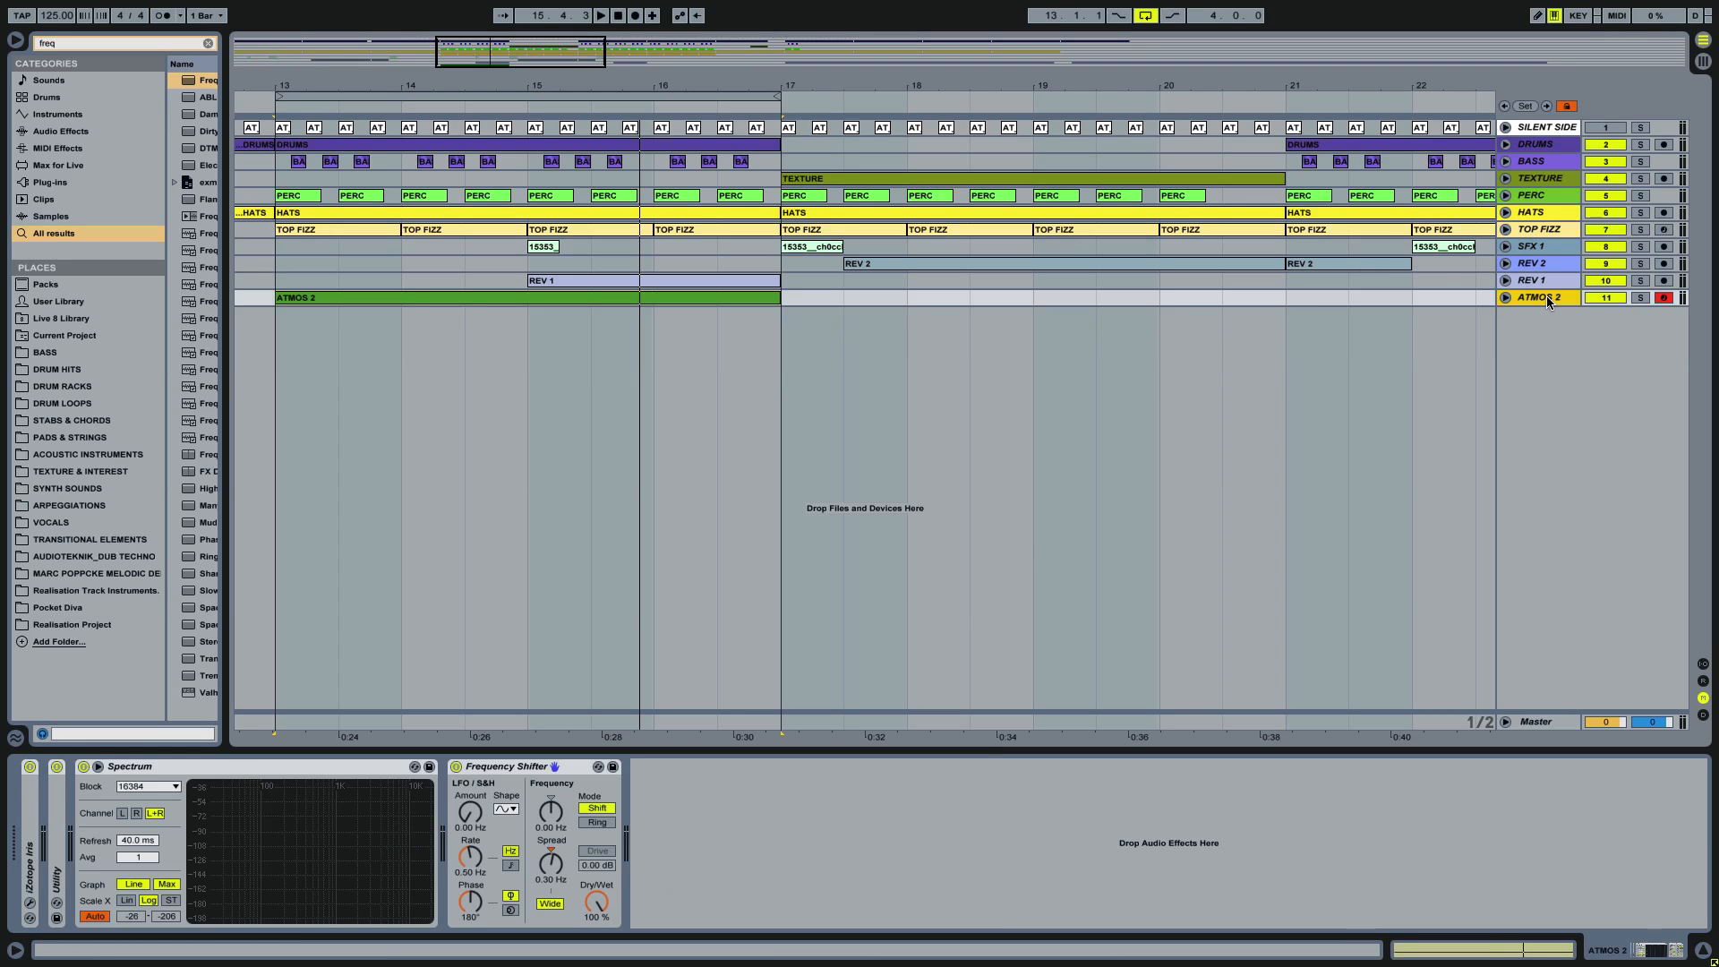
# Step: Play the looped section of the full mix from the ATMOS 2 clip with Frequency Shifter bypassed
pyautogui.click(329, 300)
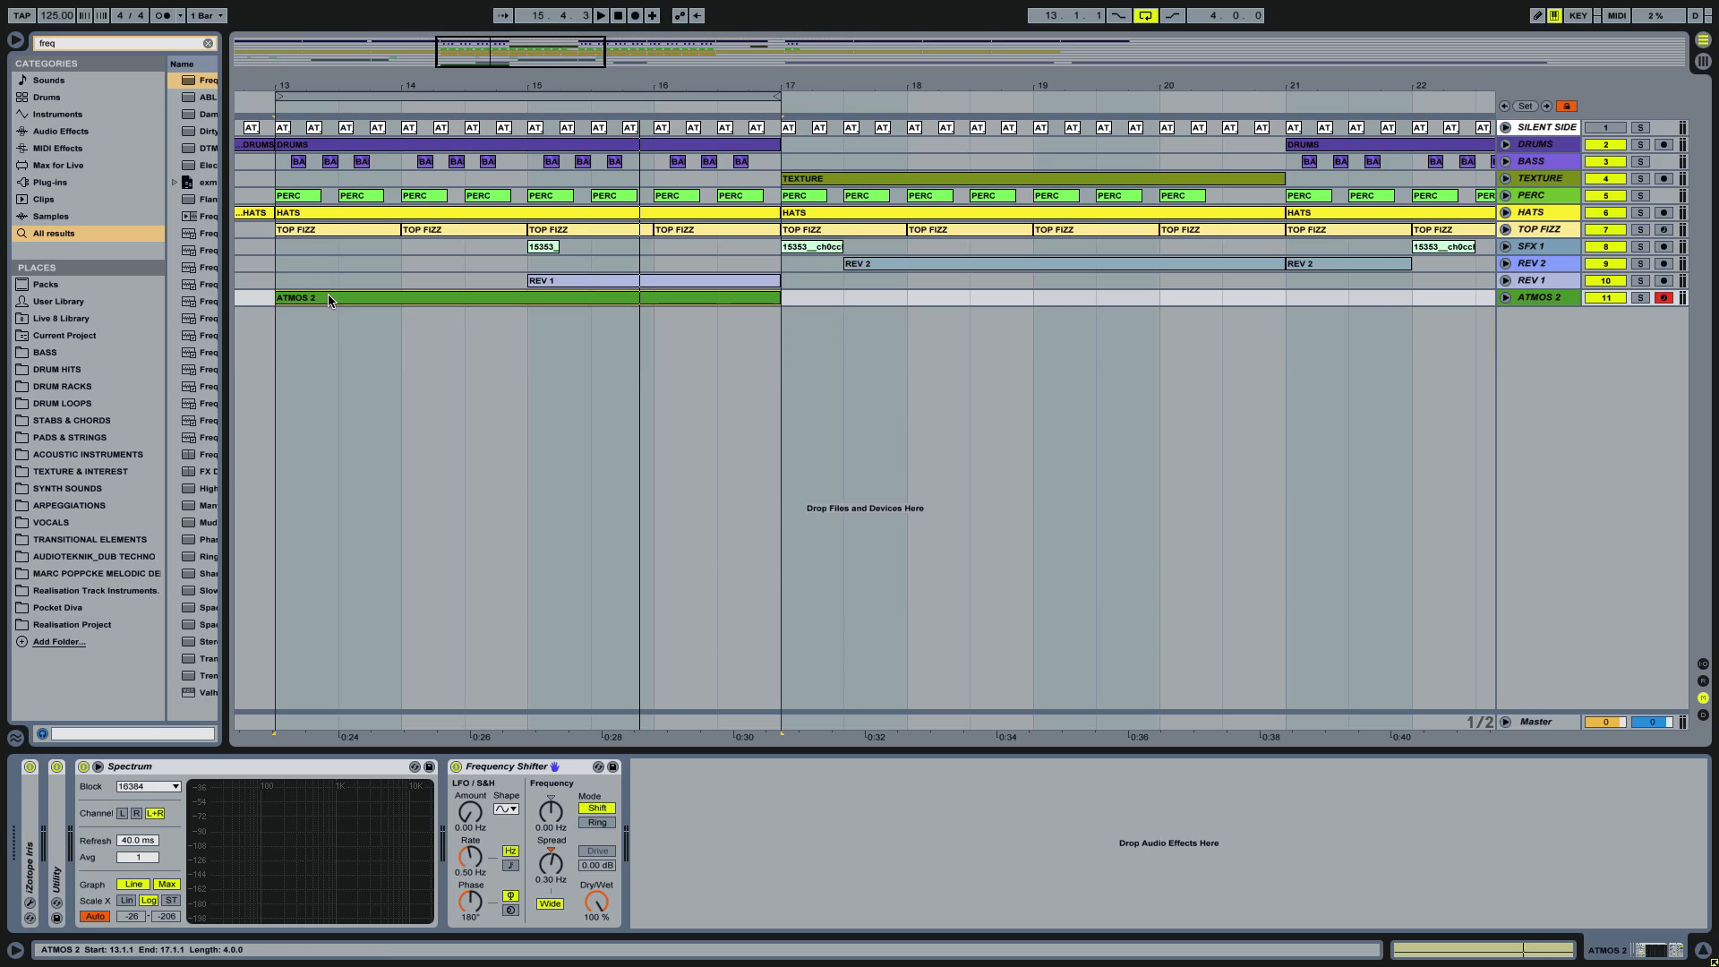
pyautogui.press('space')
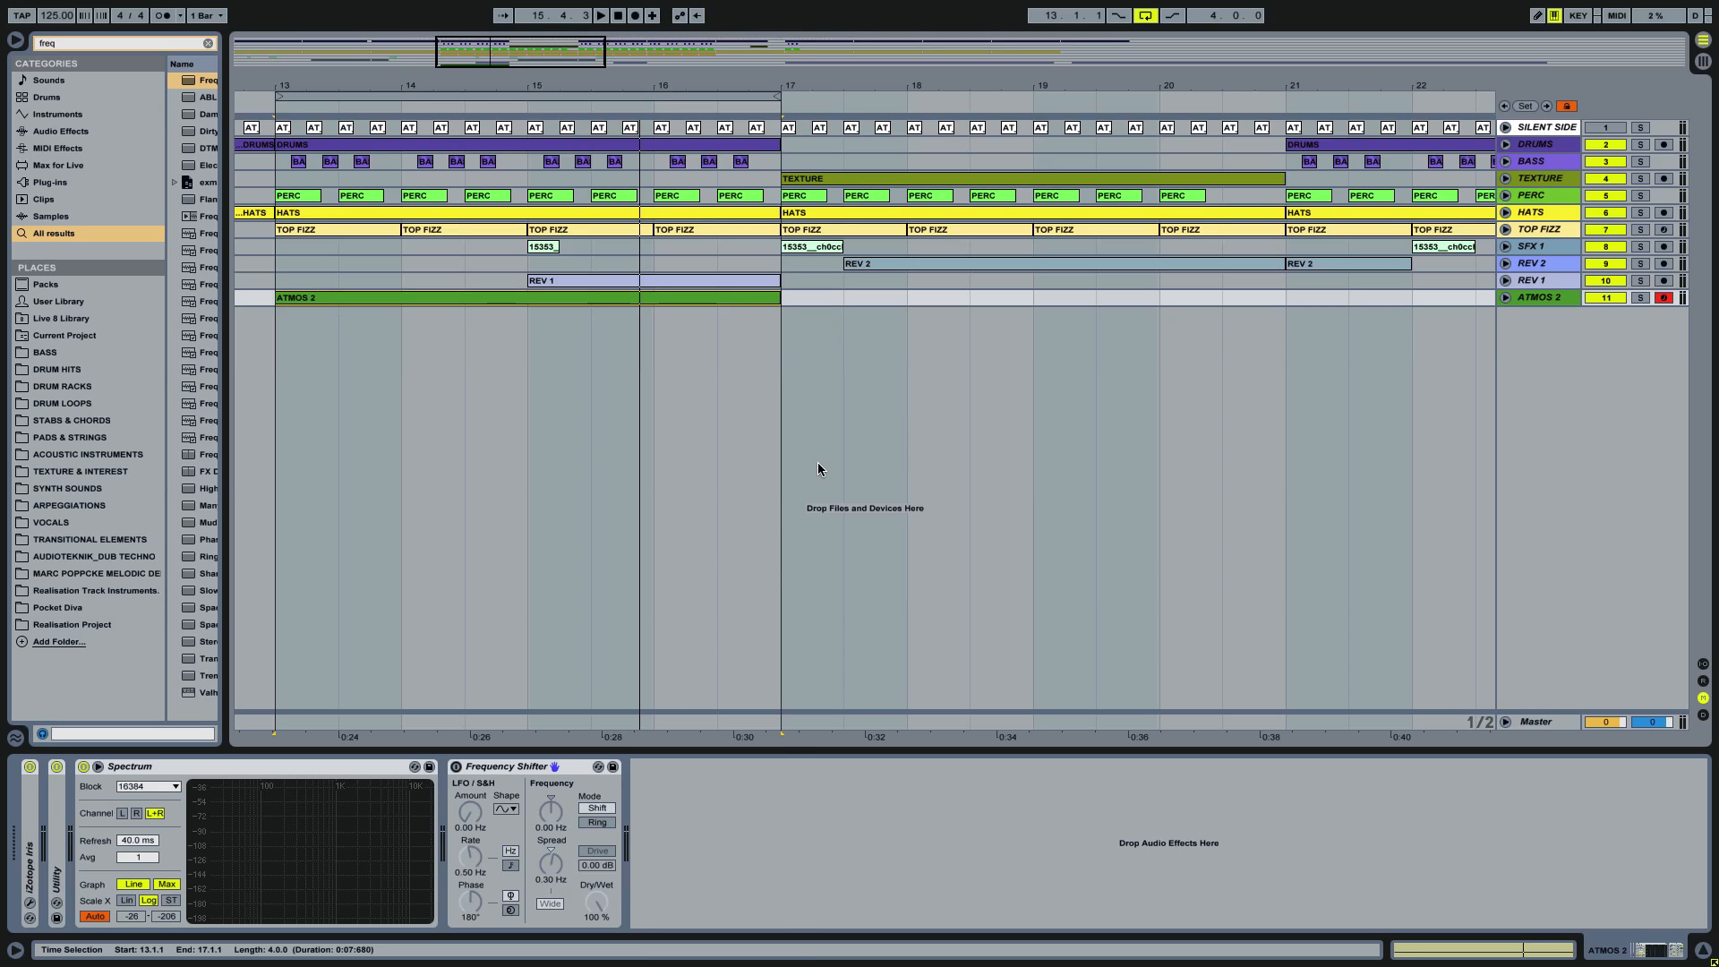